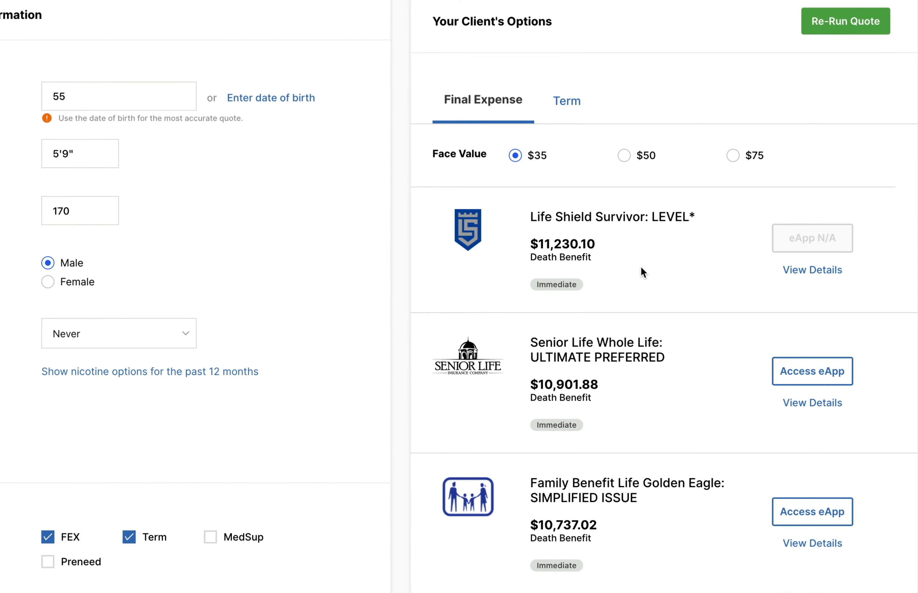
Step: Review the first two pages of final expense options at the $35 monthly budget, including the competitor plans
{"action": "scroll", "coordinate": [641, 270], "scroll_direction": "down", "scroll_amount": 15}
{"action": "scroll", "coordinate": [641, 267], "scroll_direction": "down", "scroll_amount": 12}
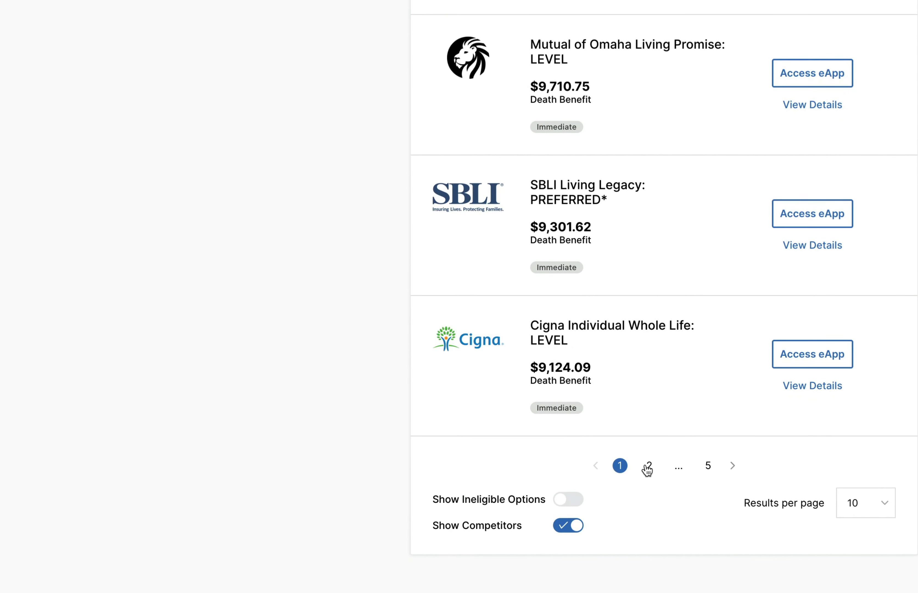
{"action": "left_click", "coordinate": [649, 467]}
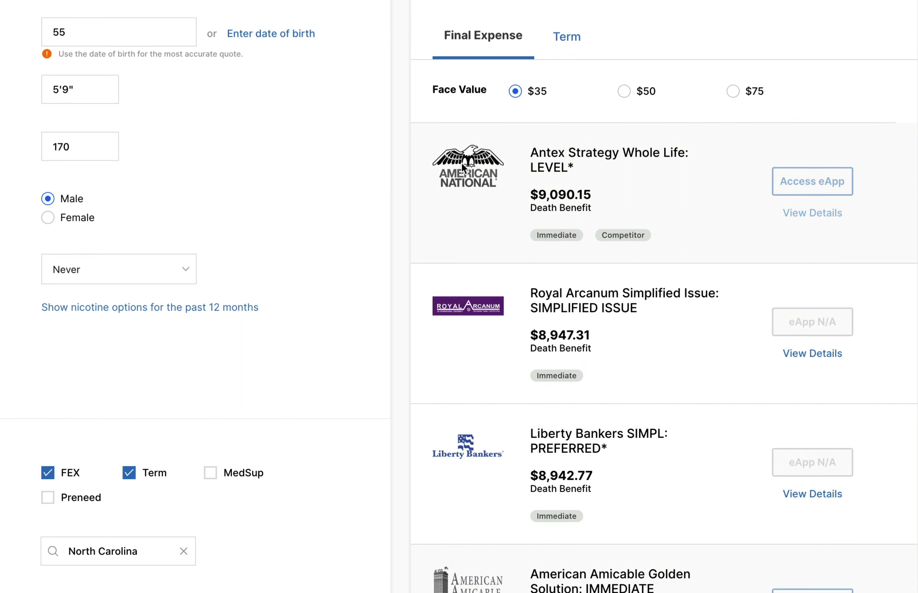
{"action": "scroll", "coordinate": [487, 229], "scroll_direction": "down", "scroll_amount": 7}
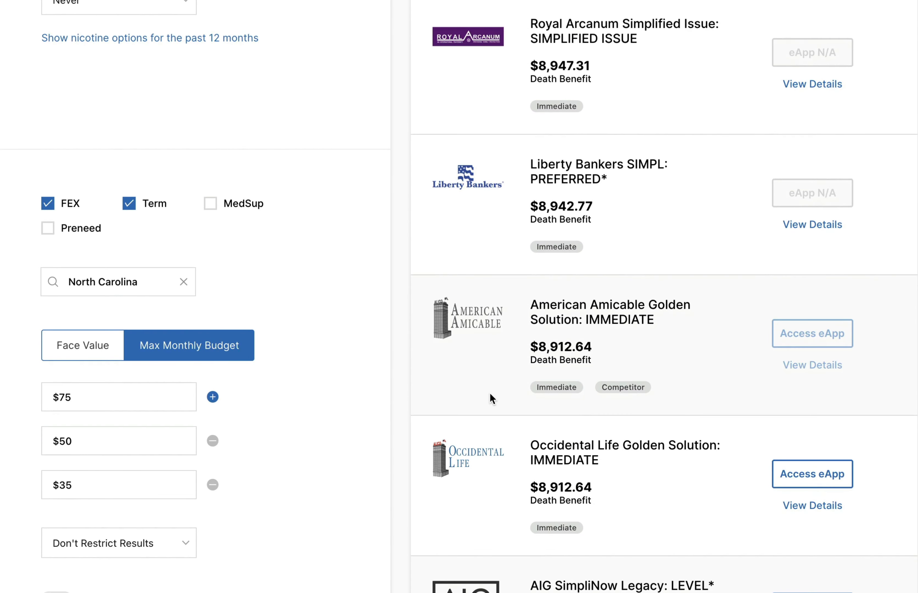
{"action": "scroll", "coordinate": [490, 392], "scroll_direction": "down", "scroll_amount": 3}
{"action": "scroll", "coordinate": [490, 392], "scroll_direction": "up", "scroll_amount": 2}
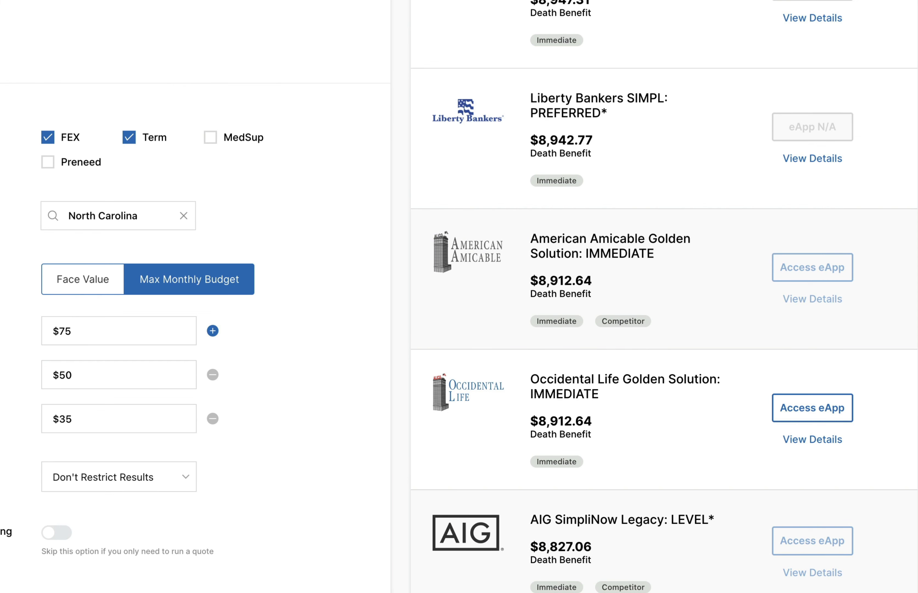
{"action": "scroll", "coordinate": [608, 471], "scroll_direction": "up", "scroll_amount": 8}
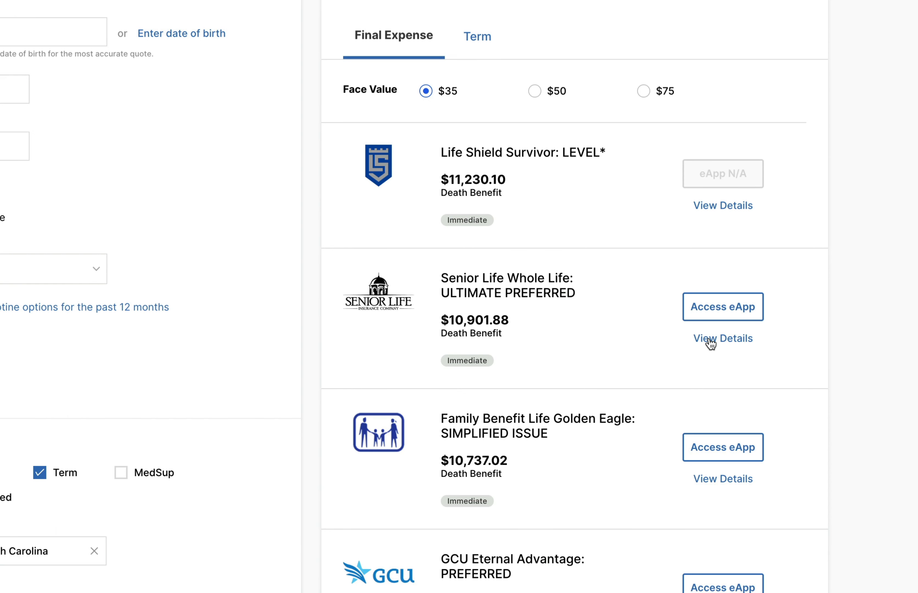
Step: View the details of Senior Life Whole Life: ULTIMATE PREFERRED and look through its other eligible plan pricing options
{"action": "left_click", "coordinate": [798, 339]}
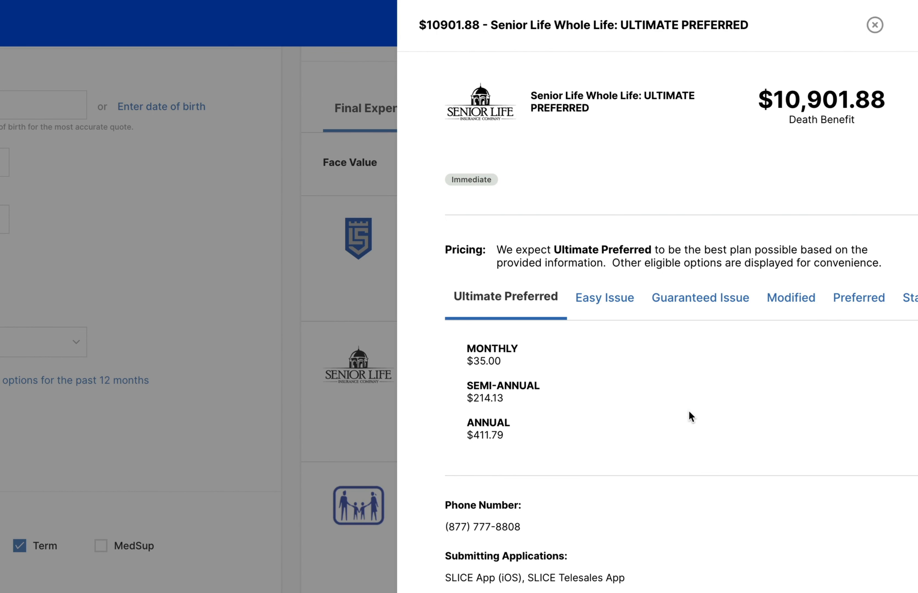
{"action": "scroll", "coordinate": [602, 301], "scroll_direction": "right", "scroll_amount": 5}
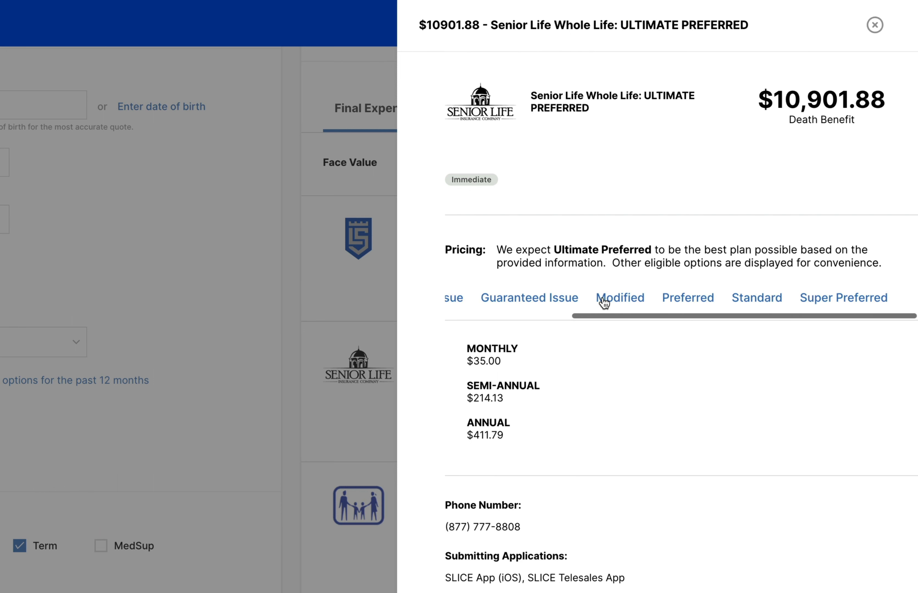
{"action": "scroll", "coordinate": [603, 302], "scroll_direction": "left", "scroll_amount": 5}
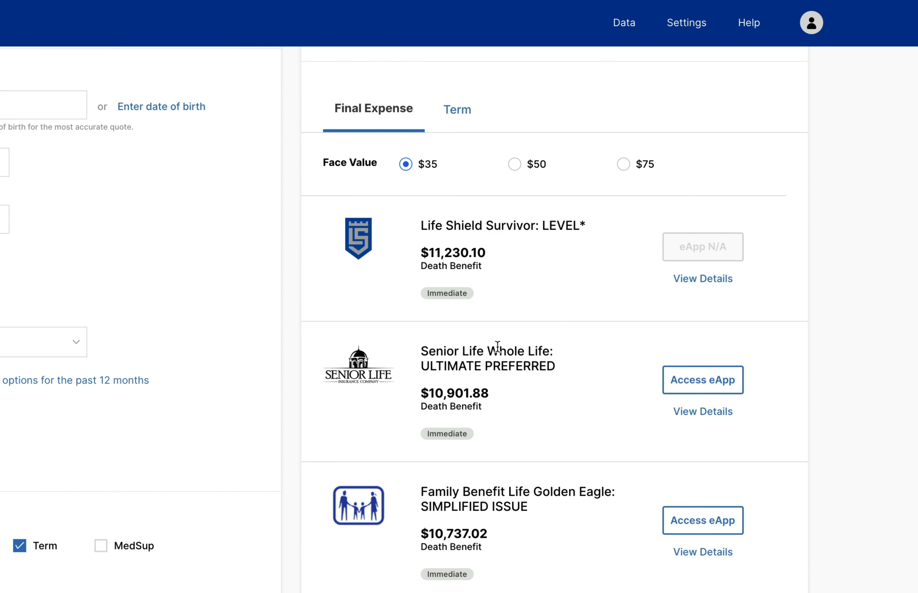
Step: Set the final expense list to show 20 results per page
{"action": "scroll", "coordinate": [497, 347], "scroll_direction": "down", "scroll_amount": 6}
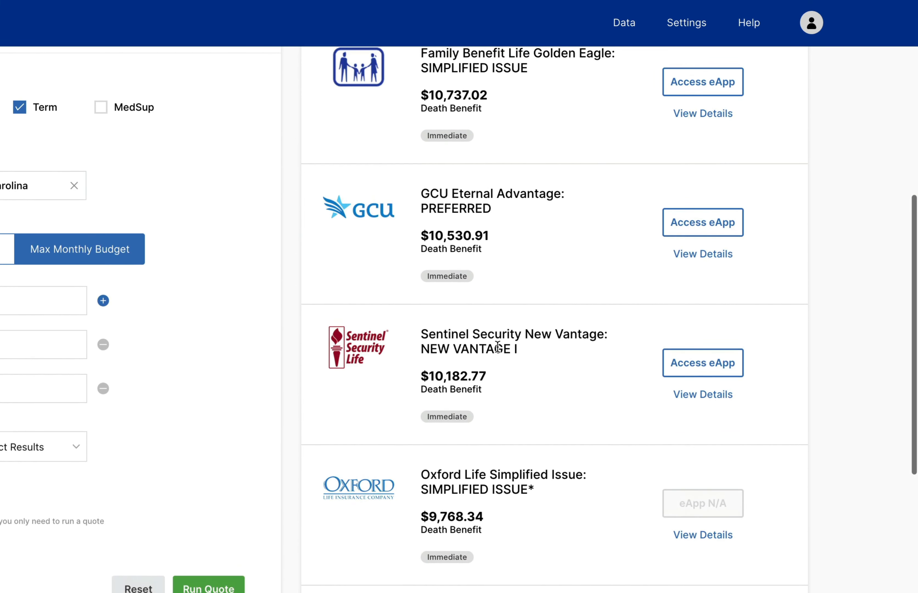
{"action": "scroll", "coordinate": [497, 347], "scroll_direction": "up", "scroll_amount": 7}
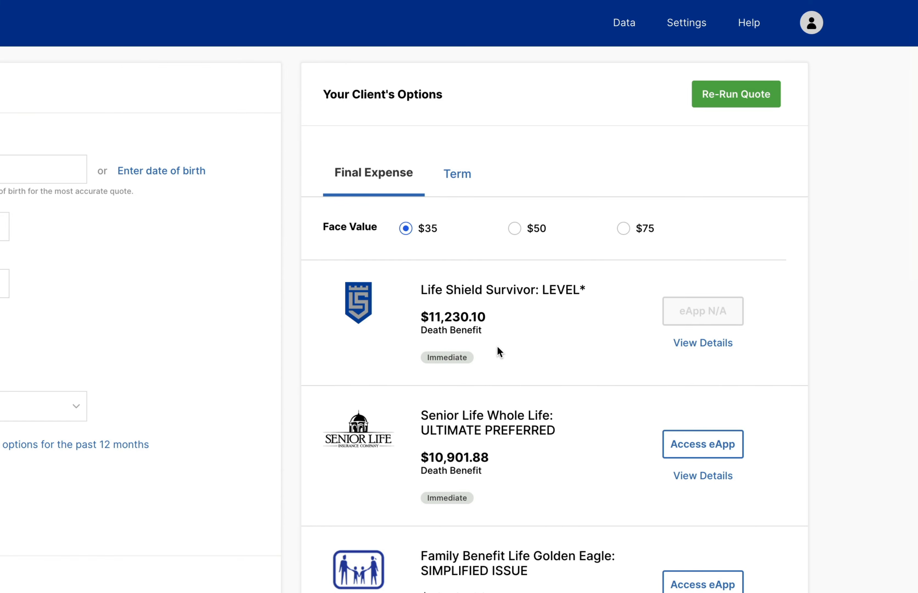
{"action": "scroll", "coordinate": [497, 345], "scroll_direction": "down", "scroll_amount": 15}
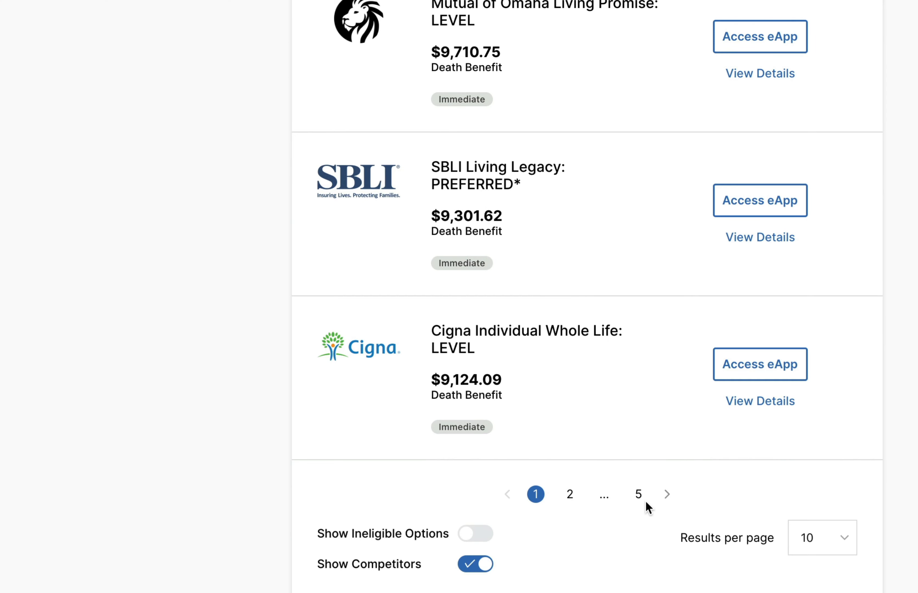
{"action": "left_click", "coordinate": [806, 540]}
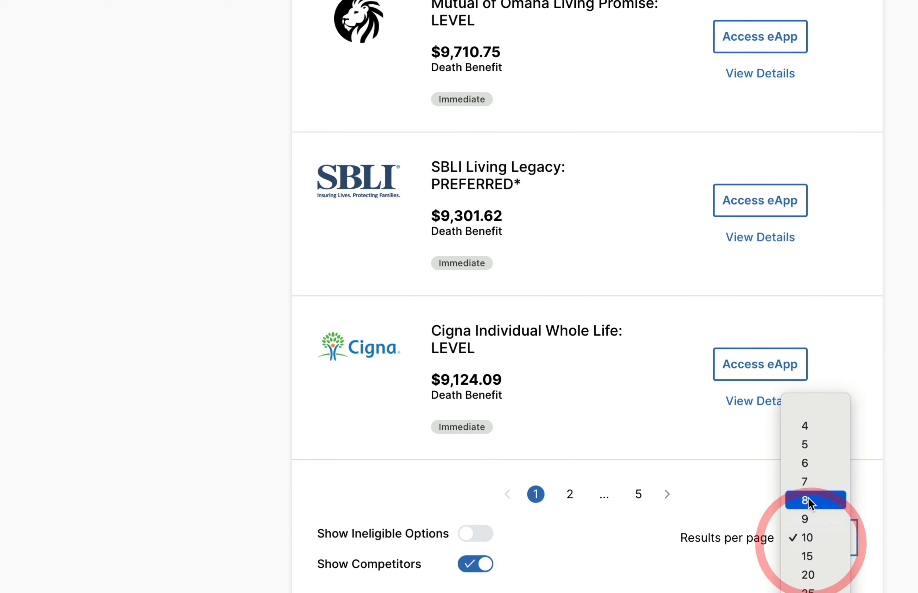
{"action": "left_click", "coordinate": [807, 574]}
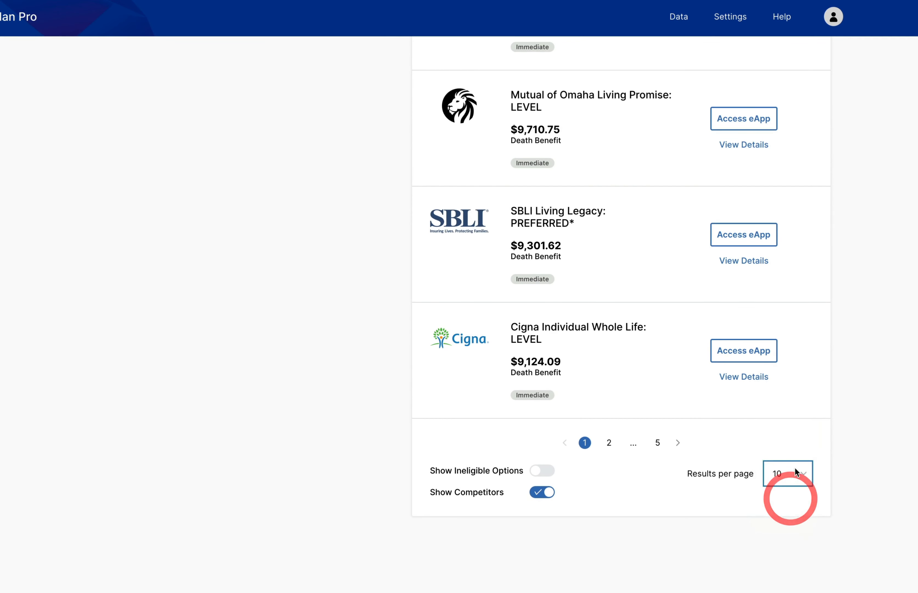
Step: Examine the extended list of final expense carriers and death benefits for the $35 monthly budget
{"action": "scroll", "coordinate": [816, 327], "scroll_direction": "down", "scroll_amount": 15}
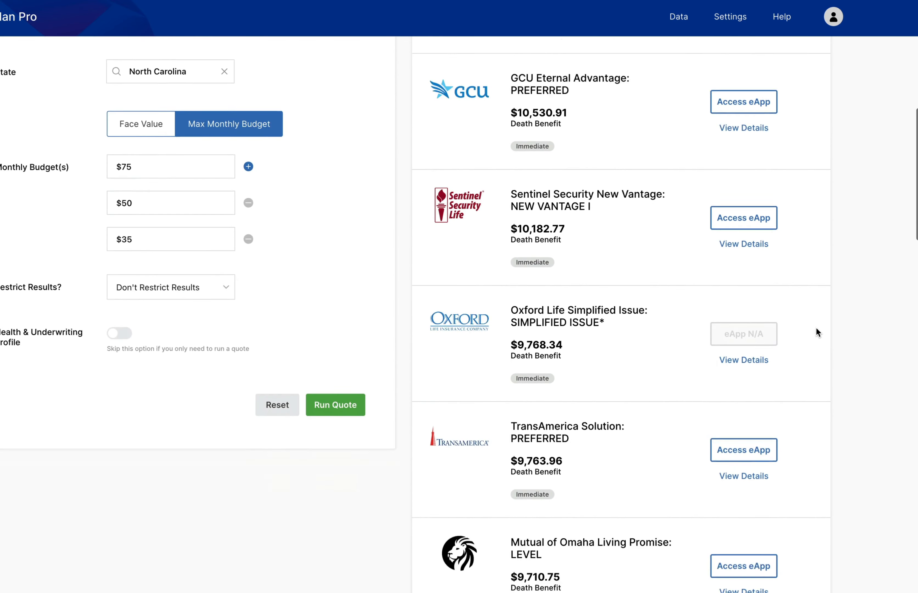
{"action": "scroll", "coordinate": [817, 327], "scroll_direction": "down", "scroll_amount": 10}
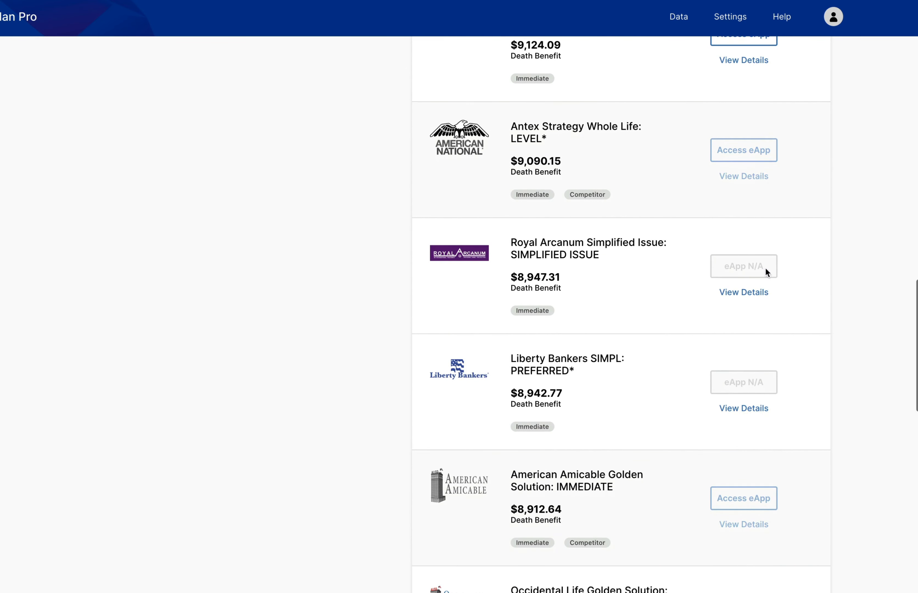
{"action": "scroll", "coordinate": [632, 150], "scroll_direction": "up", "scroll_amount": 3}
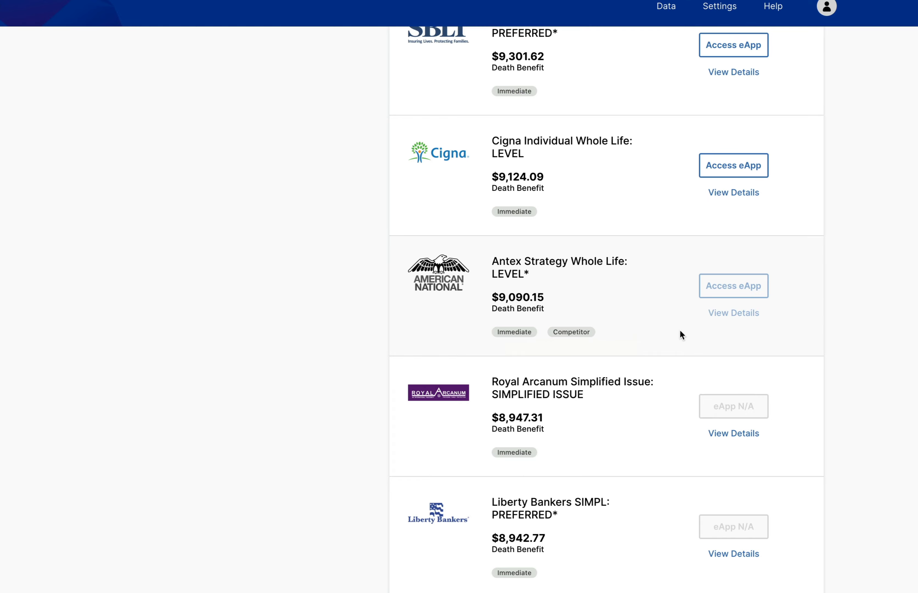
{"action": "scroll", "coordinate": [680, 331], "scroll_direction": "up", "scroll_amount": 15}
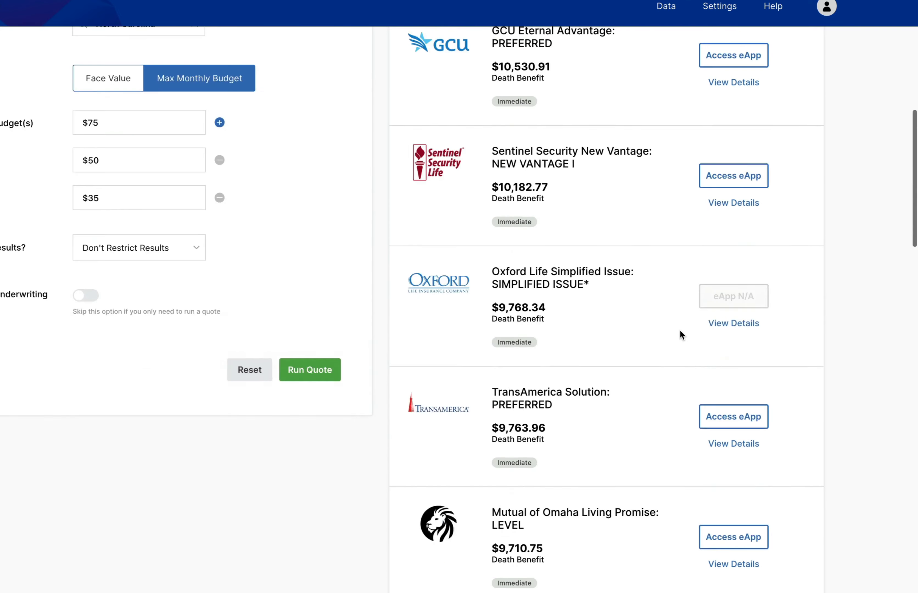
{"action": "scroll", "coordinate": [680, 329], "scroll_direction": "down", "scroll_amount": 7}
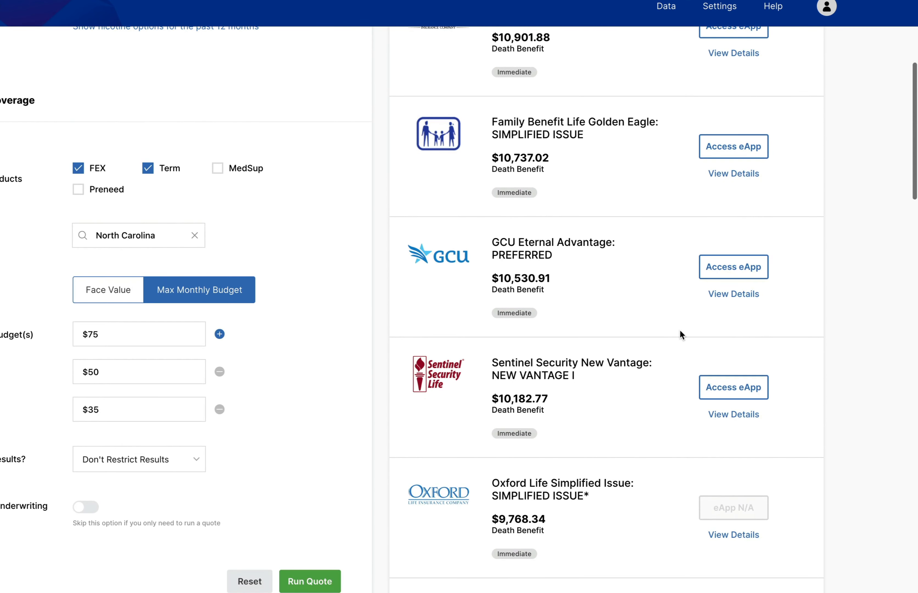
{"action": "scroll", "coordinate": [625, 271], "scroll_direction": "down", "scroll_amount": 6}
{"action": "scroll", "coordinate": [563, 196], "scroll_direction": "down", "scroll_amount": 10}
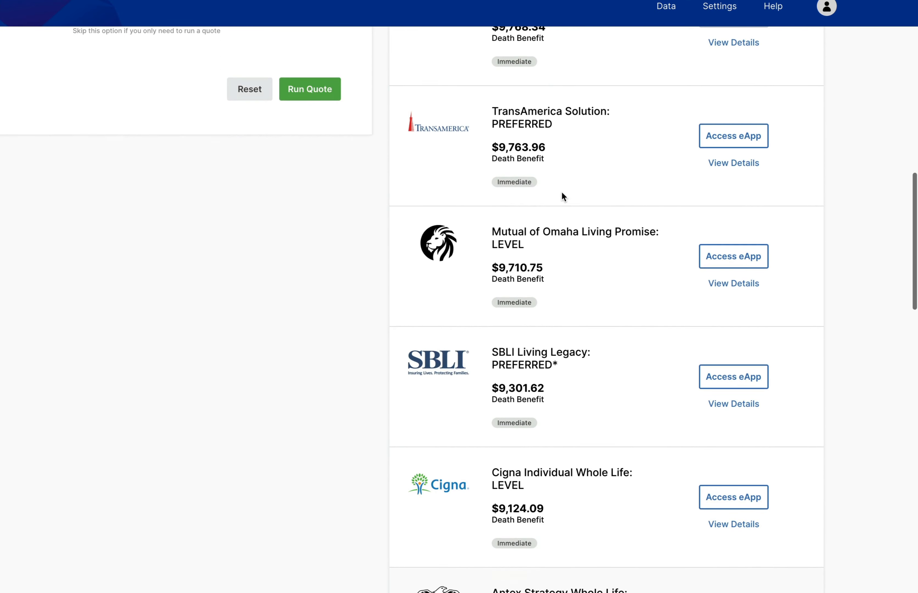
{"action": "scroll", "coordinate": [601, 261], "scroll_direction": "down", "scroll_amount": 8}
{"action": "scroll", "coordinate": [601, 261], "scroll_direction": "up", "scroll_amount": 20}
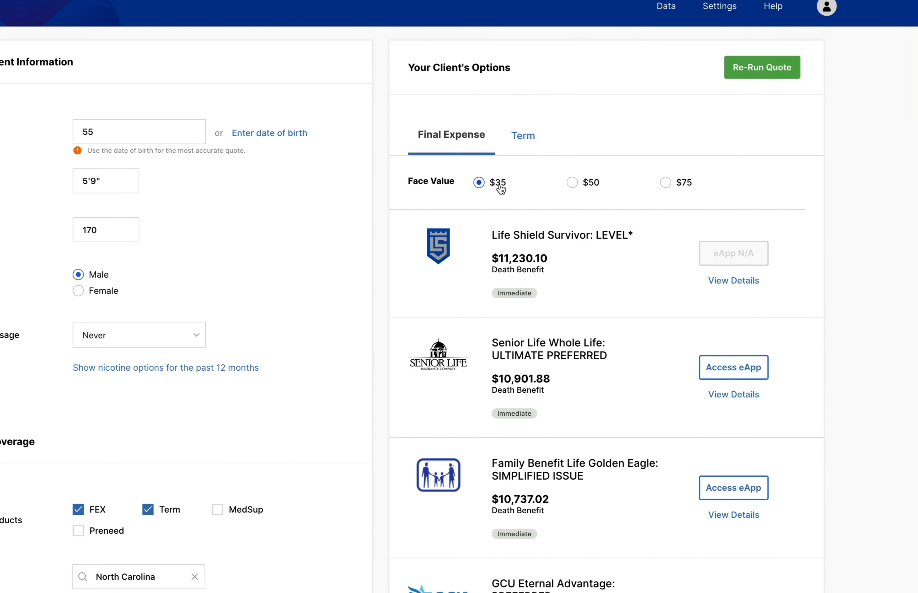
Step: Show the final expense options for the $50 budget and review the carriers' death benefits
{"action": "left_click", "coordinate": [590, 183]}
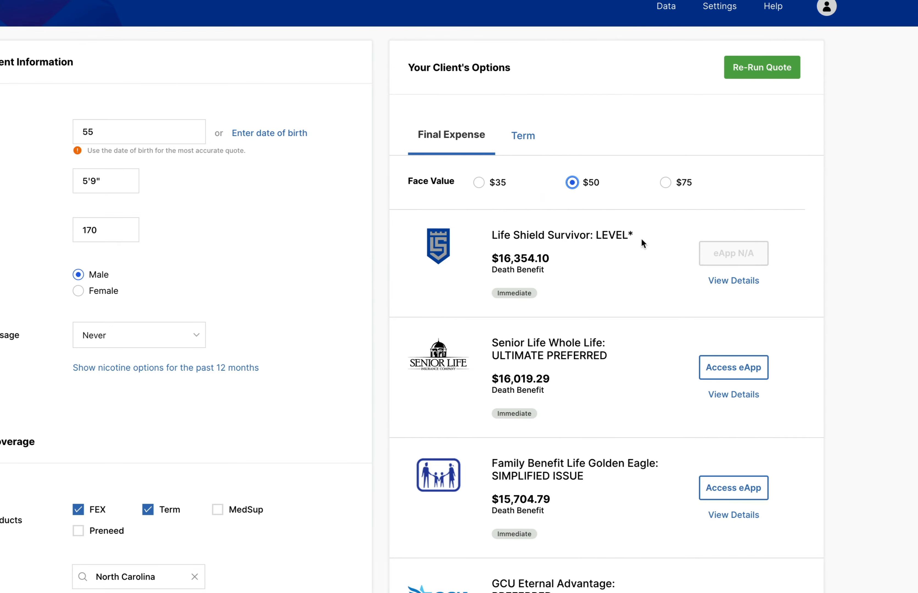
{"action": "scroll", "coordinate": [614, 301], "scroll_direction": "down", "scroll_amount": 20}
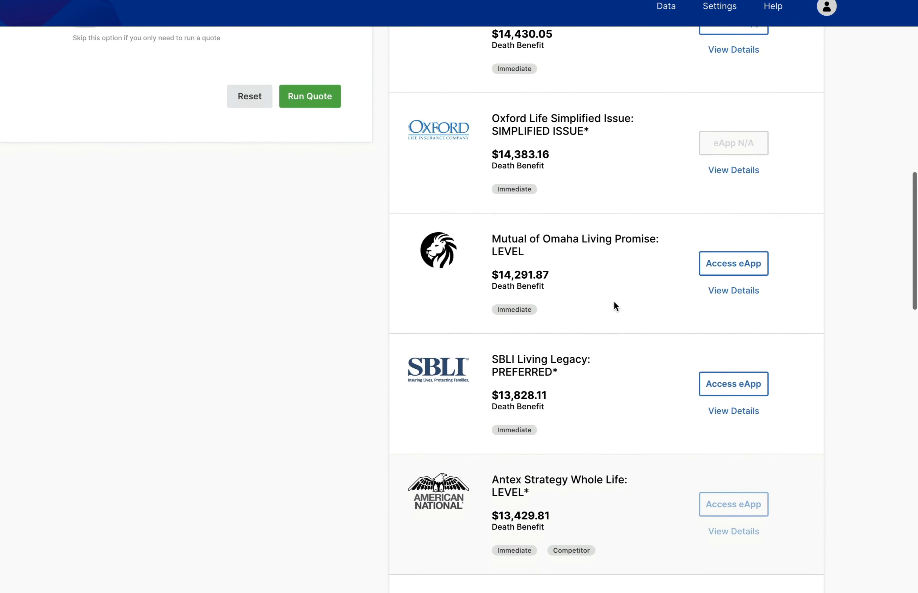
{"action": "scroll", "coordinate": [615, 301], "scroll_direction": "down", "scroll_amount": 20}
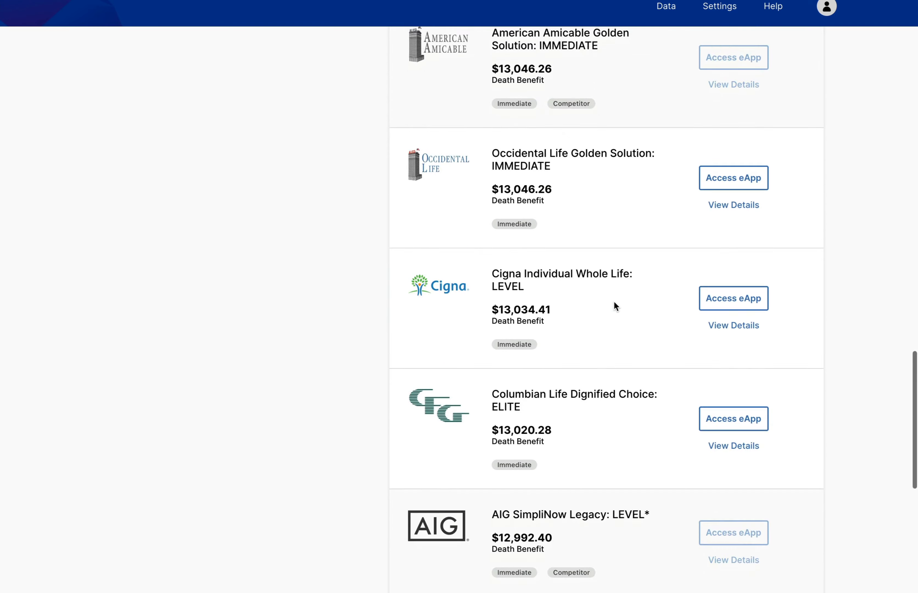
Step: Show the final expense options for the $75 budget and review the carriers' death benefits
{"action": "scroll", "coordinate": [614, 301], "scroll_direction": "up", "scroll_amount": 20}
{"action": "left_click", "coordinate": [679, 181]}
{"action": "scroll", "coordinate": [547, 359], "scroll_direction": "down", "scroll_amount": 2}
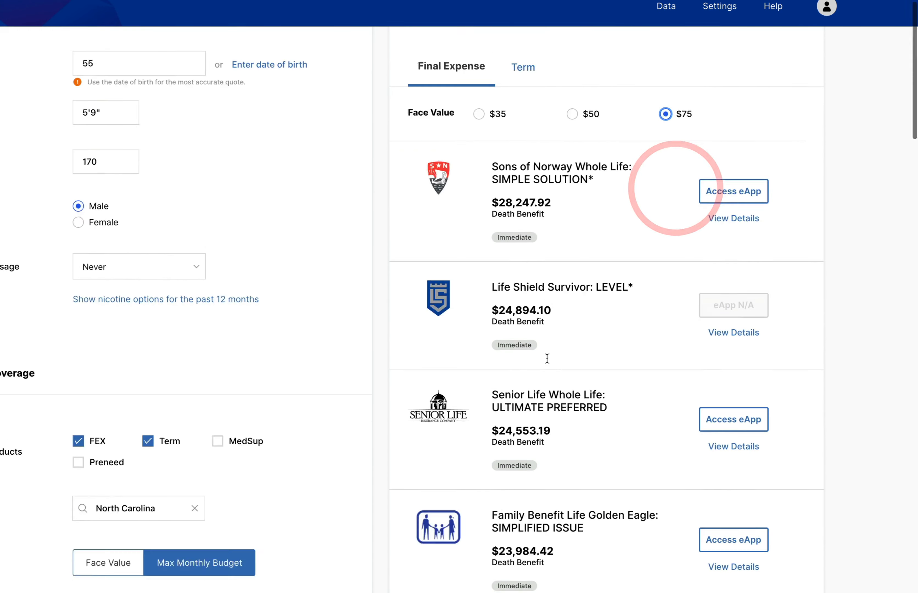
{"action": "scroll", "coordinate": [547, 359], "scroll_direction": "down", "scroll_amount": 20}
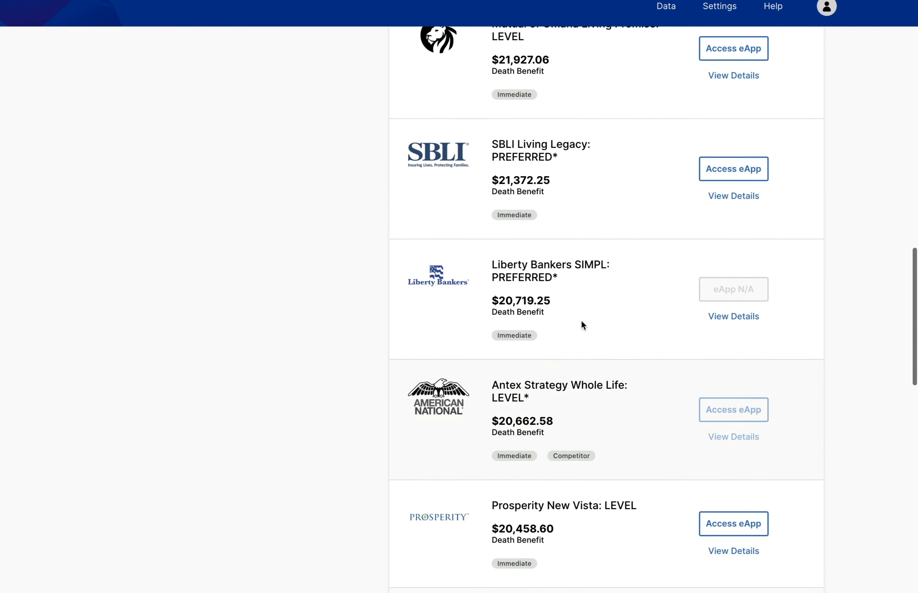
{"action": "scroll", "coordinate": [592, 303], "scroll_direction": "down", "scroll_amount": 13}
Step: Display the term life options for the $75 budget and review the 10-year plans
{"action": "scroll", "coordinate": [592, 303], "scroll_direction": "up", "scroll_amount": 20}
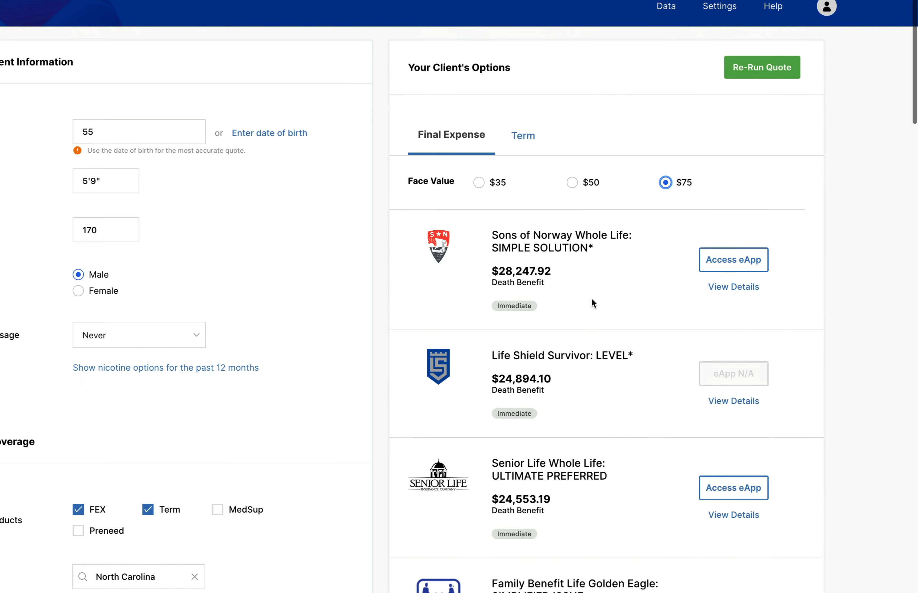
{"action": "left_click", "coordinate": [523, 137]}
{"action": "scroll", "coordinate": [521, 315], "scroll_direction": "down", "scroll_amount": 9}
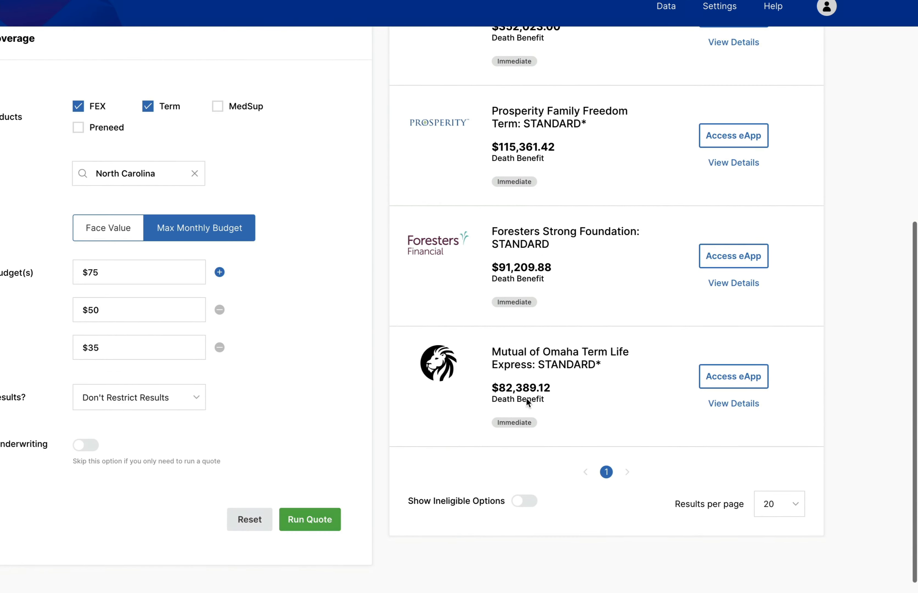
{"action": "scroll", "coordinate": [534, 430], "scroll_direction": "up", "scroll_amount": 10}
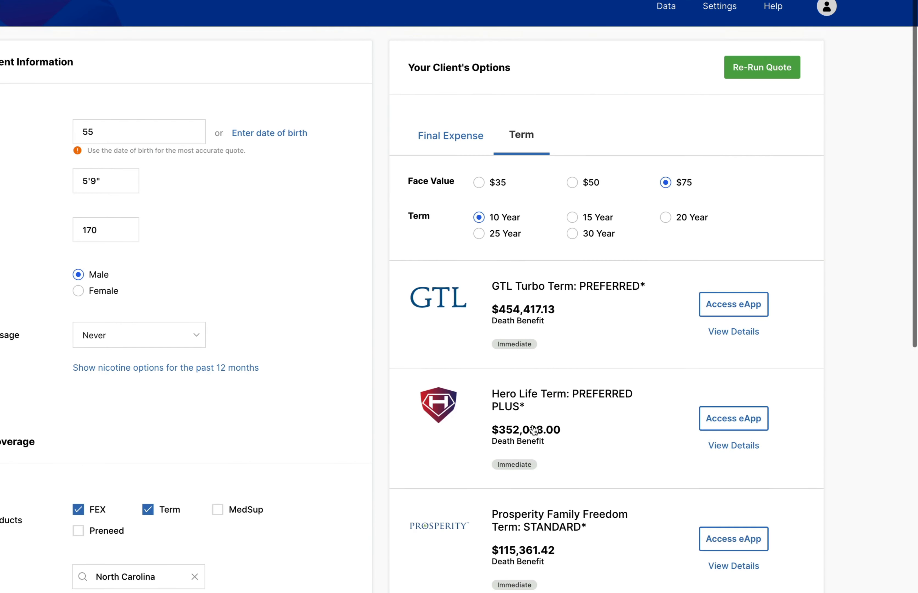
Step: Show the term life options for a 15 Year term and review the listed plans
{"action": "left_click", "coordinate": [583, 220]}
{"action": "scroll", "coordinate": [601, 337], "scroll_direction": "down", "scroll_amount": 5}
{"action": "scroll", "coordinate": [602, 337], "scroll_direction": "down", "scroll_amount": 3}
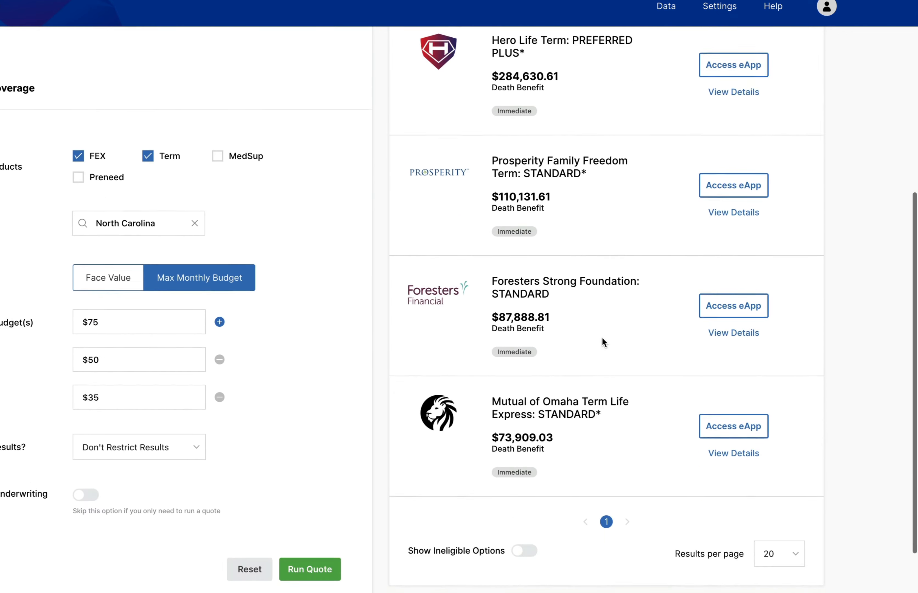
Step: Show the term life options for a 20 Year term and review the listed plans
{"action": "scroll", "coordinate": [601, 336], "scroll_direction": "up", "scroll_amount": 9}
{"action": "left_click", "coordinate": [693, 218]}
{"action": "scroll", "coordinate": [608, 384], "scroll_direction": "down", "scroll_amount": 10}
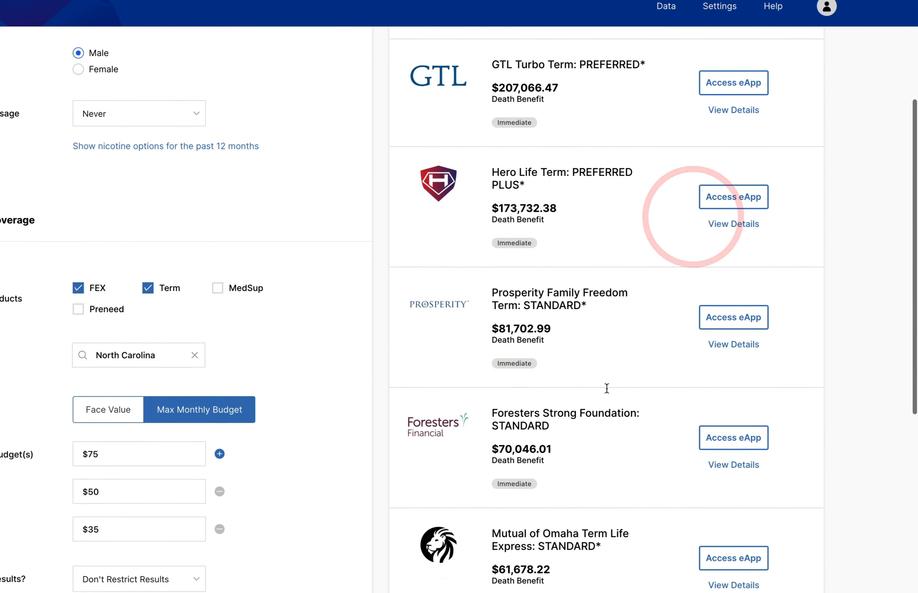
{"action": "scroll", "coordinate": [606, 388], "scroll_direction": "down", "scroll_amount": 2}
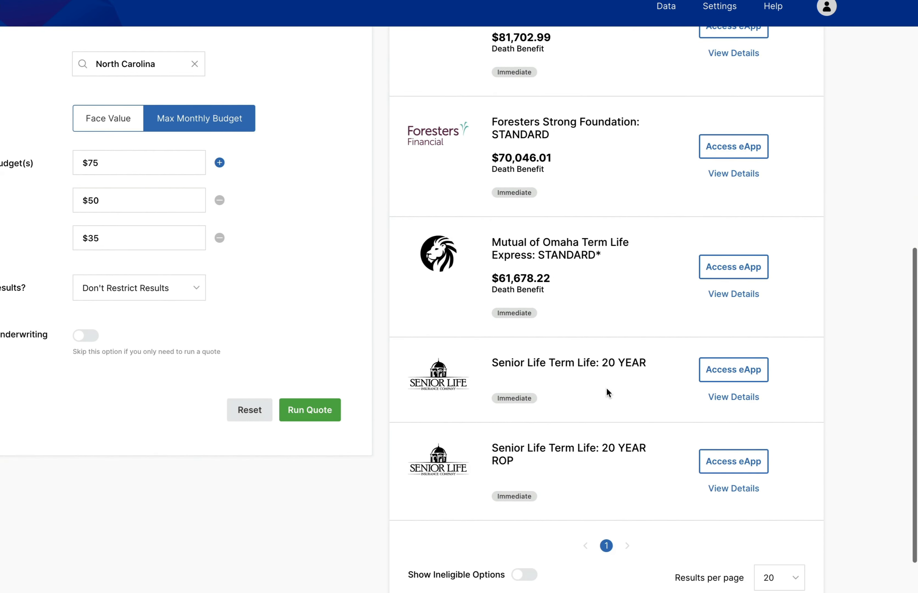
Step: Return to the client's Final Expense options
{"action": "scroll", "coordinate": [607, 388], "scroll_direction": "up", "scroll_amount": 7}
{"action": "scroll", "coordinate": [591, 246], "scroll_direction": "up", "scroll_amount": 5}
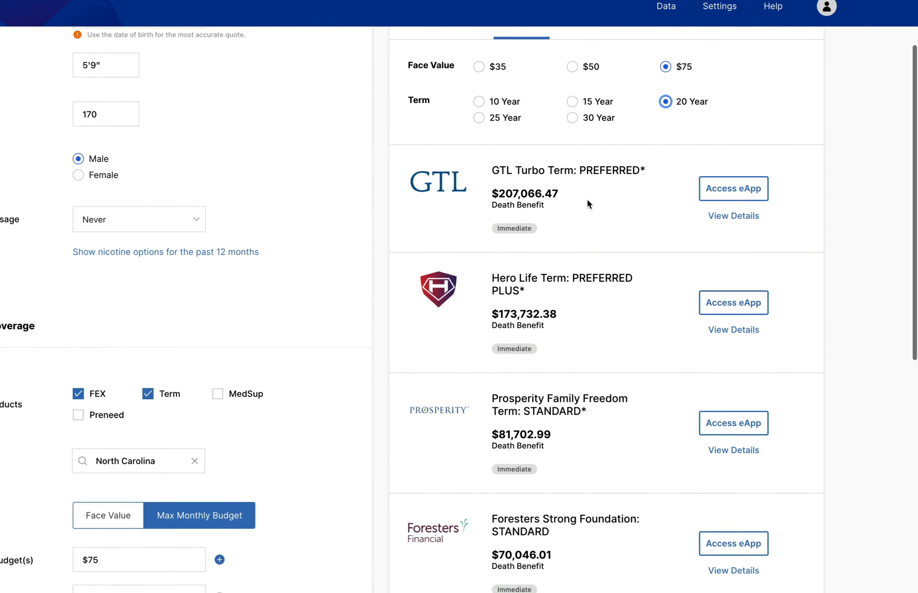
{"action": "left_click", "coordinate": [462, 113]}
Step: Base the quote on face value and enter face values of $10,000, $1,000,000 and $50,000
{"action": "scroll", "coordinate": [230, 271], "scroll_direction": "down", "scroll_amount": 12}
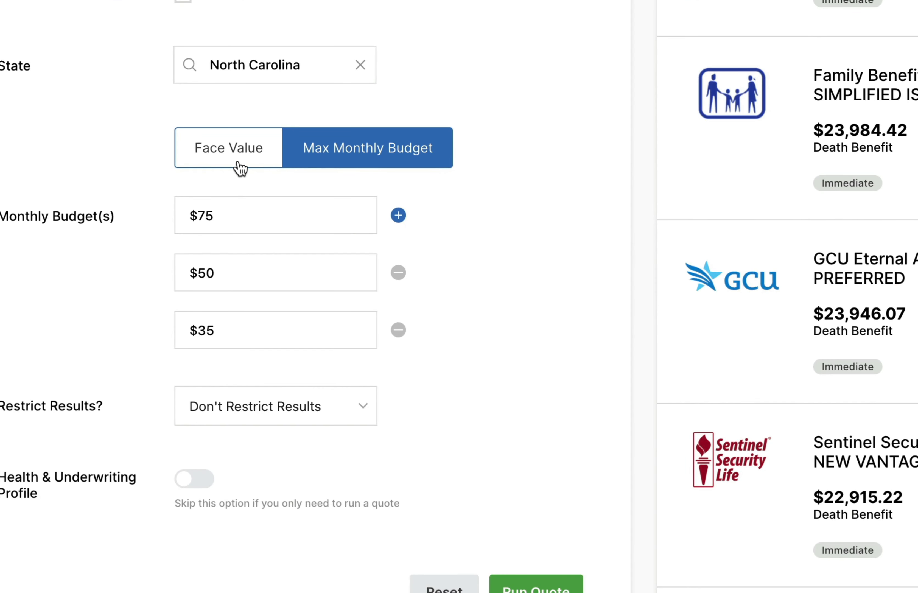
{"action": "left_click", "coordinate": [238, 164]}
{"action": "left_click", "coordinate": [246, 208]}
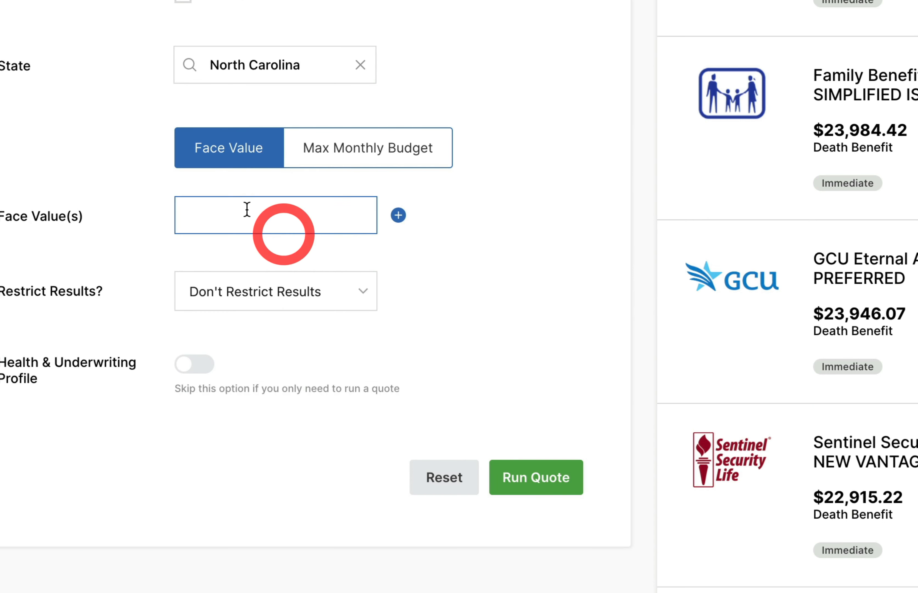
{"action": "type", "text": "10"}
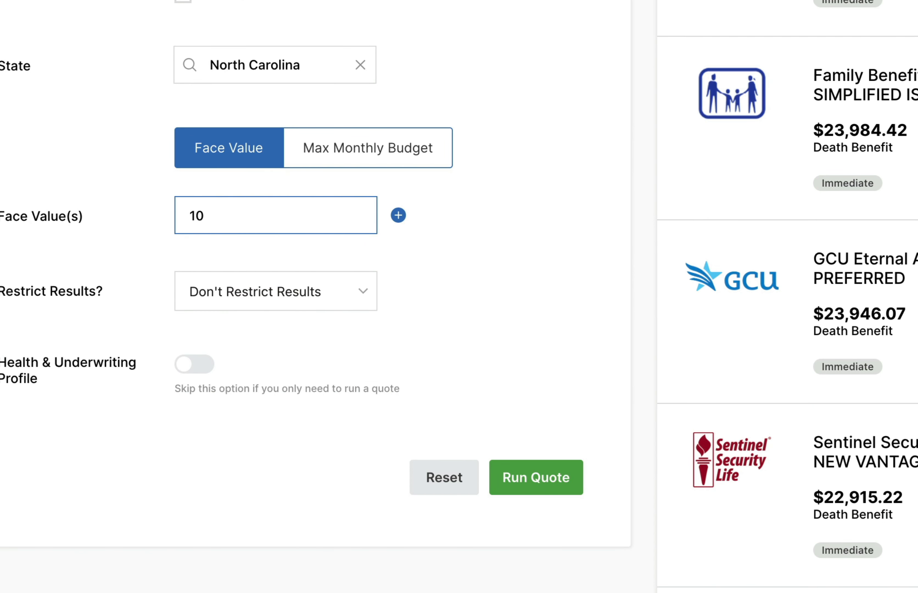
{"action": "type", "text": "k"}
{"action": "key", "text": "Return"}
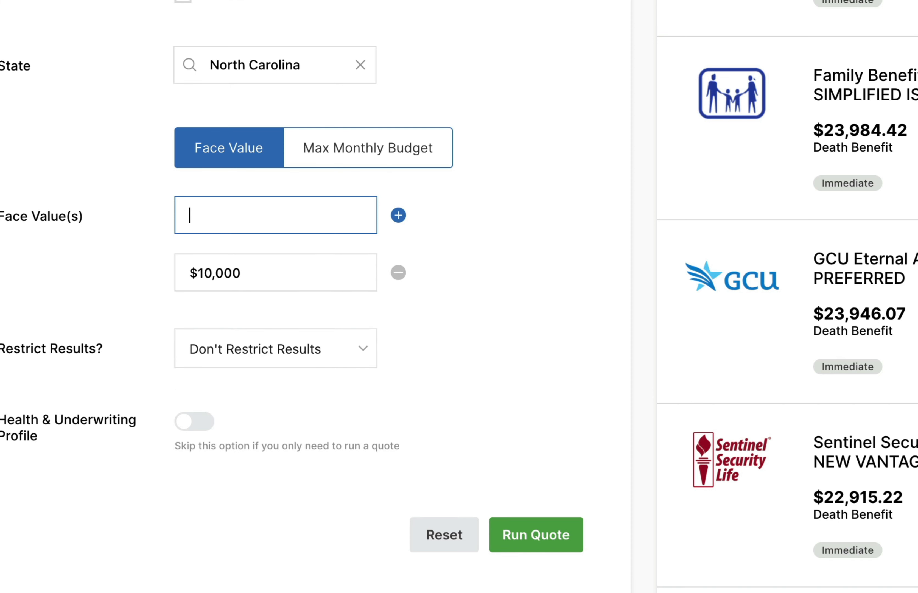
{"action": "type", "text": "1m"}
{"action": "key", "text": "Return"}
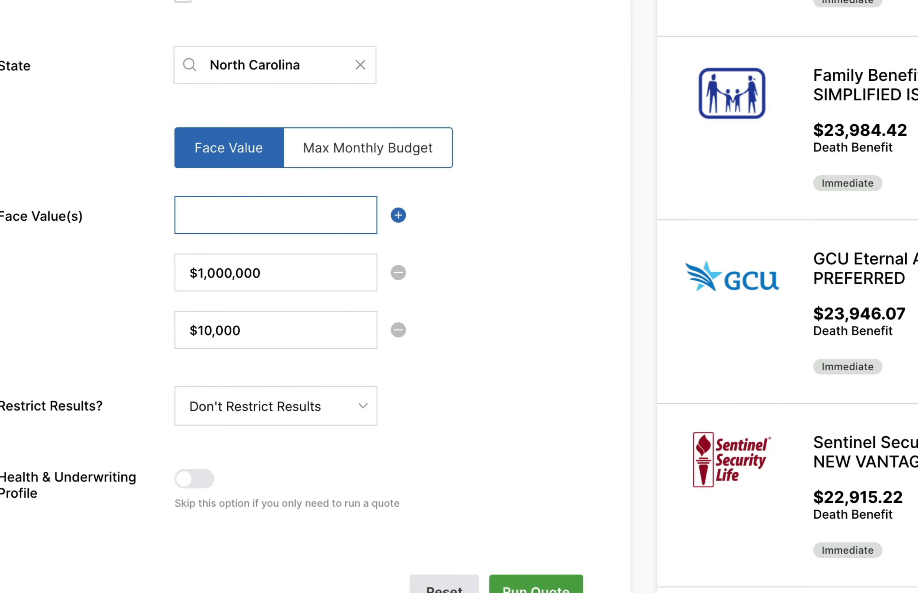
{"action": "type", "text": "50k"}
Step: Get the updated quote and show the final expense options for the $50,000 and $1,000,000 face values
{"action": "left_click", "coordinate": [625, 316]}
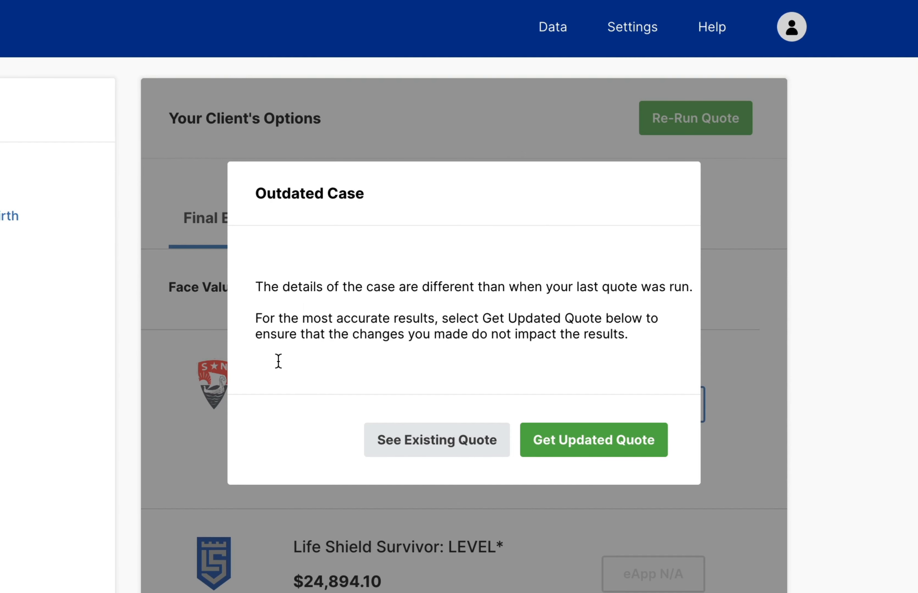
{"action": "left_click", "coordinate": [573, 446]}
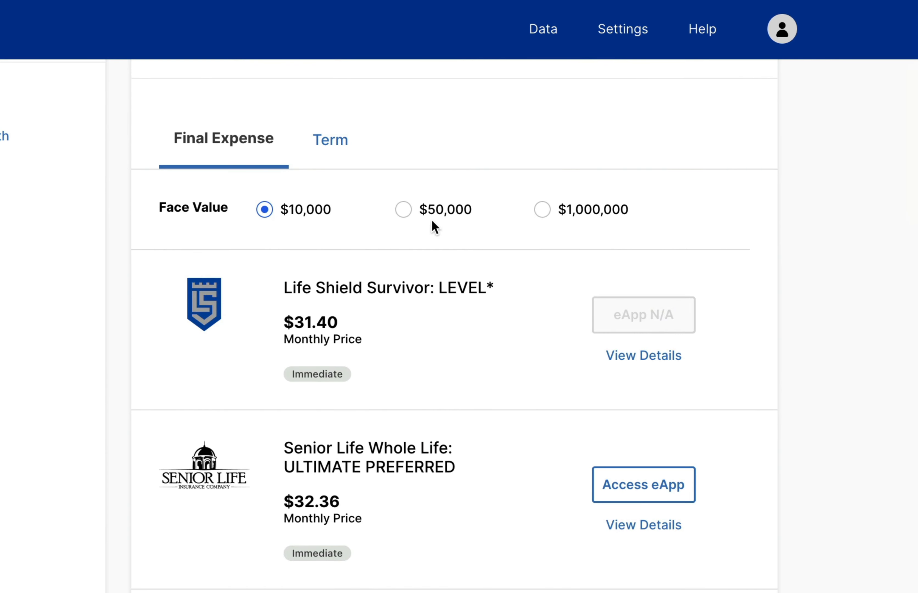
{"action": "left_click", "coordinate": [429, 211]}
{"action": "left_click", "coordinate": [574, 212]}
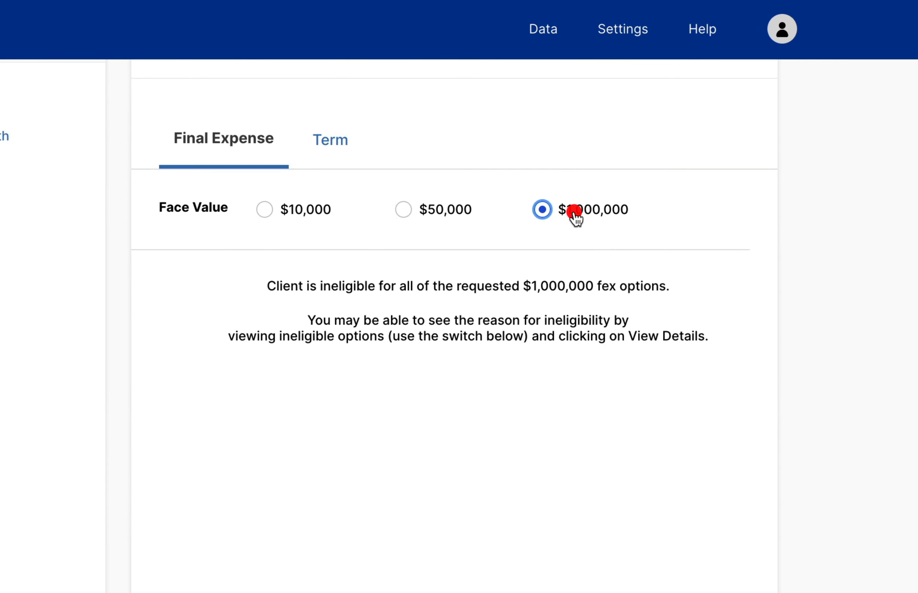
Step: Show the $1,000,000 term life options for the 15 Year and 20 Year terms
{"action": "left_click", "coordinate": [321, 132]}
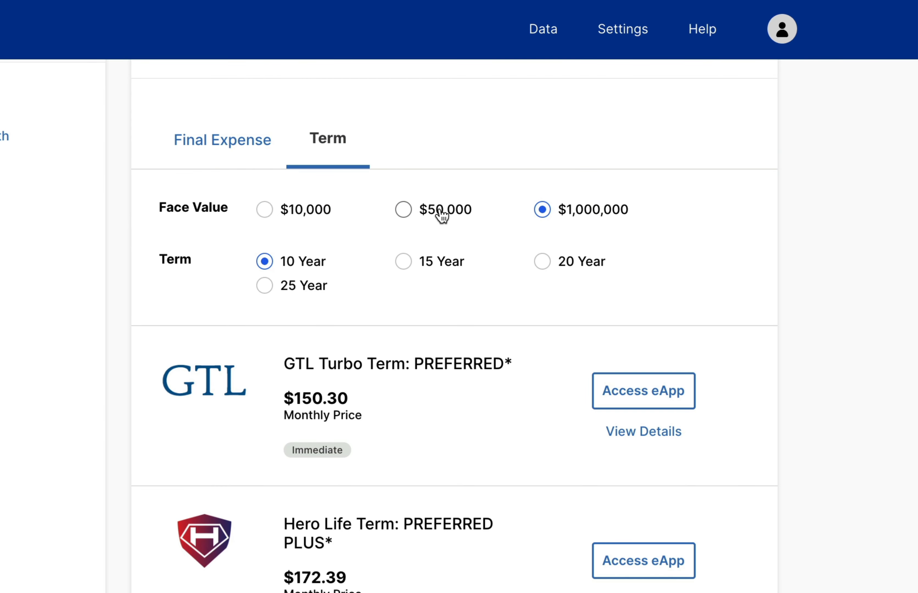
{"action": "left_click", "coordinate": [426, 260]}
{"action": "left_click", "coordinate": [545, 260]}
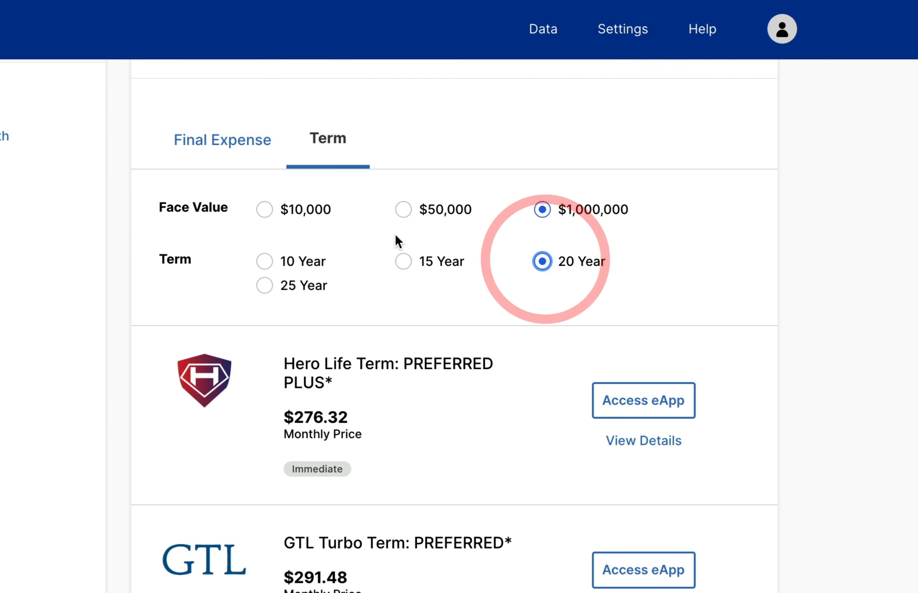
Step: Show the ineligible $1,000,000 final expense options and view the exclusion details for Aetna Accendo
{"action": "left_click", "coordinate": [248, 164]}
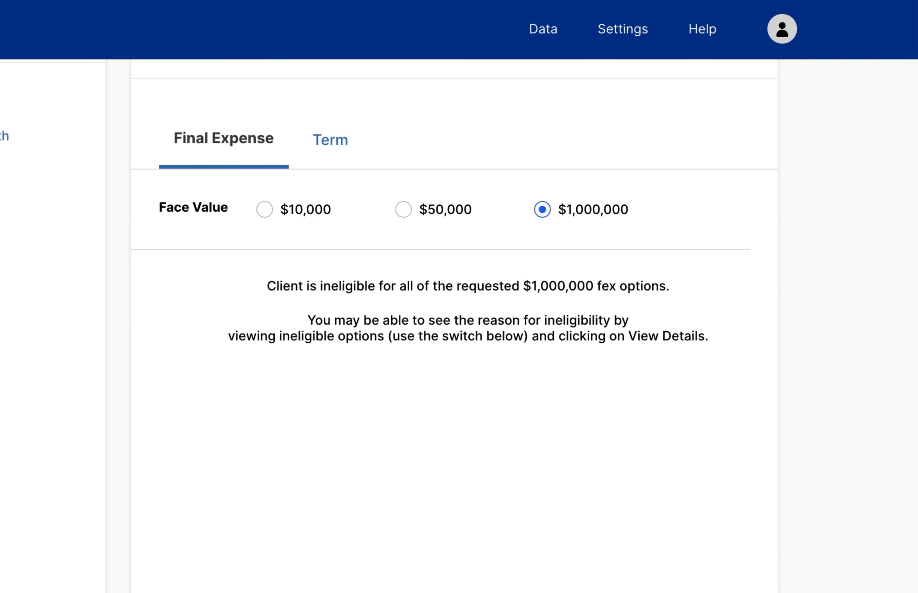
{"action": "scroll", "coordinate": [349, 312], "scroll_direction": "down", "scroll_amount": 5}
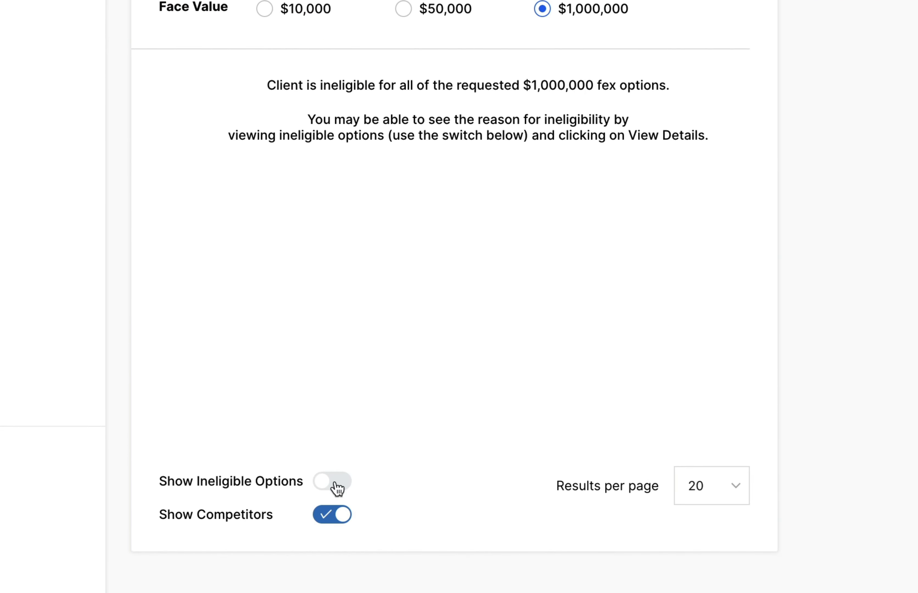
{"action": "left_click", "coordinate": [334, 480]}
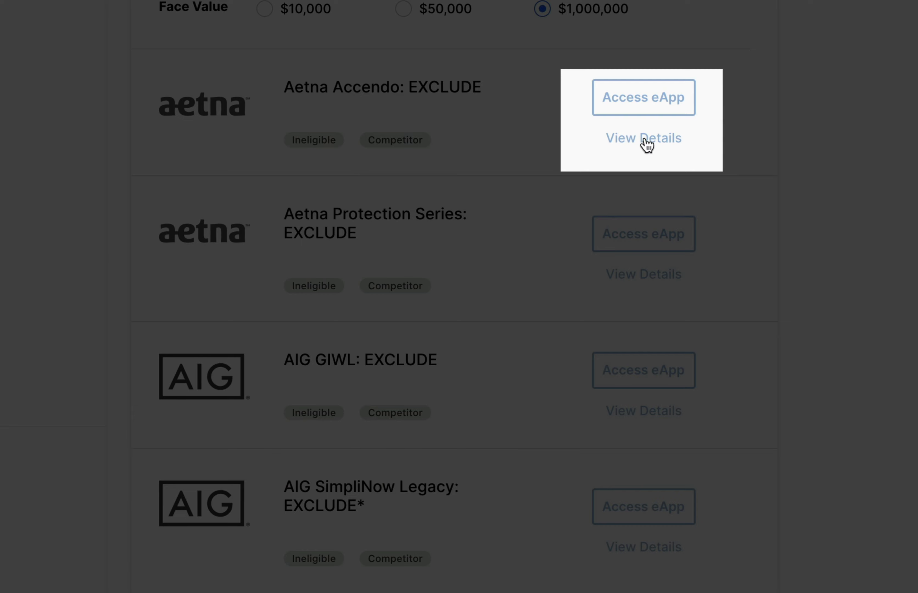
{"action": "left_click", "coordinate": [652, 139]}
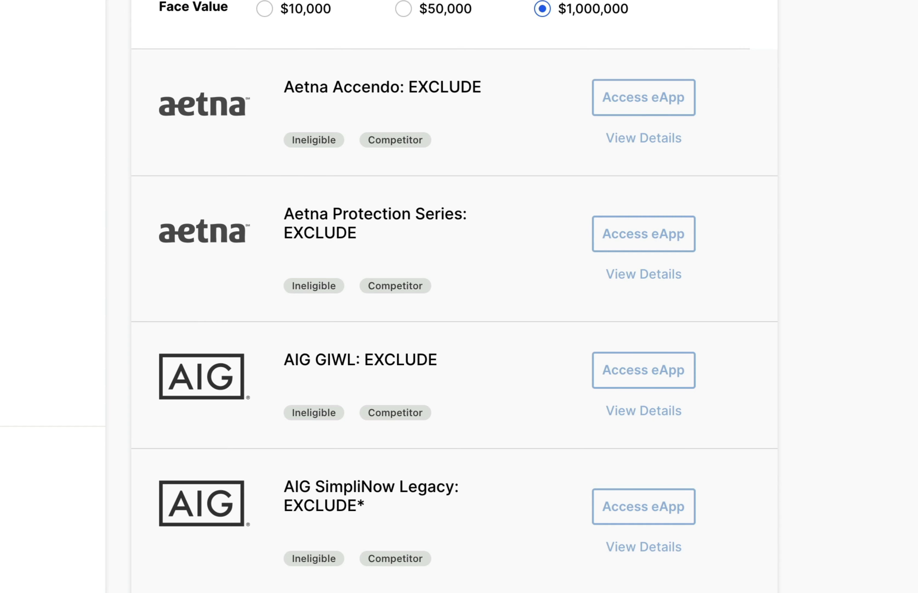
Step: Compare the final expense options for the $10,000 and $50,000 face values, ending on $10,000
{"action": "left_click", "coordinate": [313, 10]}
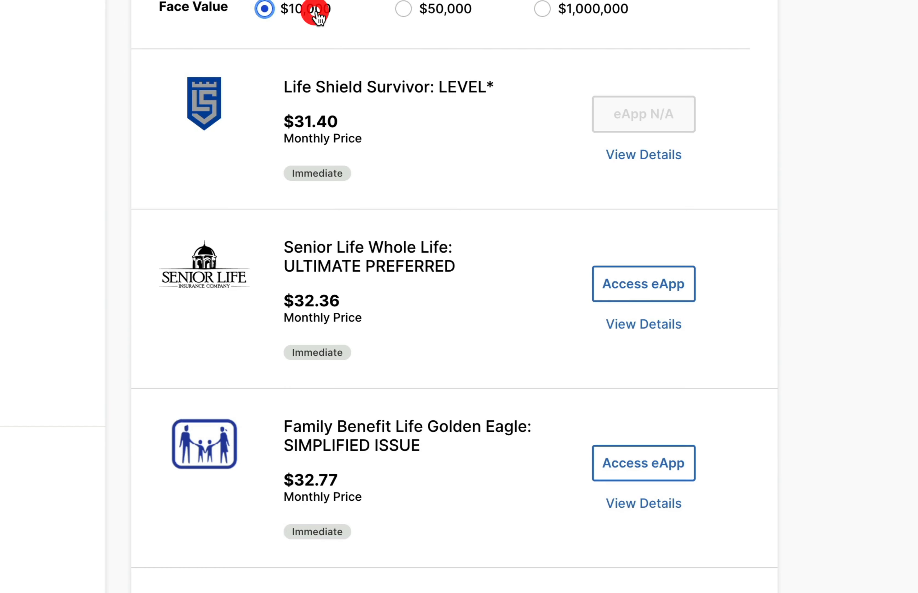
{"action": "left_click", "coordinate": [441, 15]}
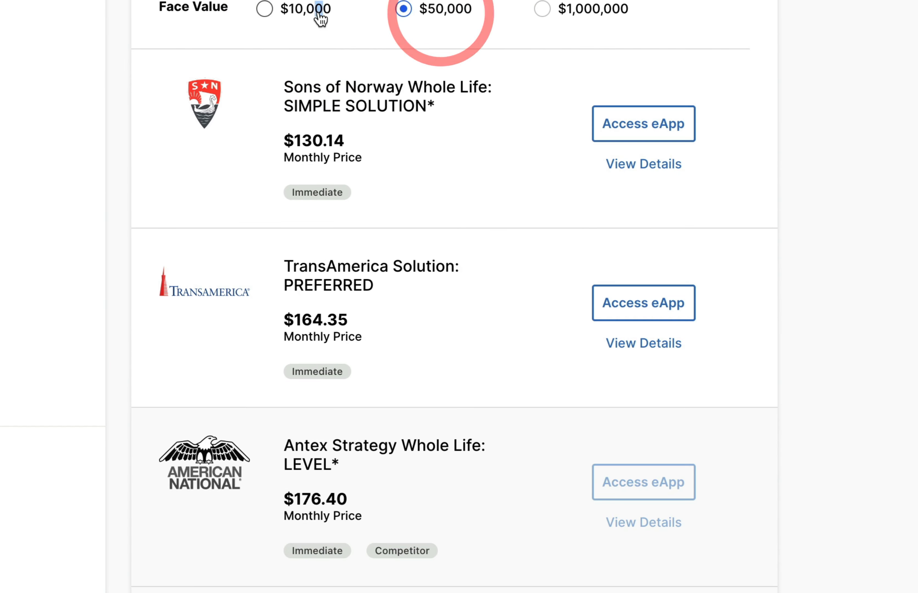
{"action": "left_click", "coordinate": [305, 11]}
{"action": "scroll", "coordinate": [423, 110], "scroll_direction": "down", "scroll_amount": 4}
{"action": "scroll", "coordinate": [517, 262], "scroll_direction": "up", "scroll_amount": 3}
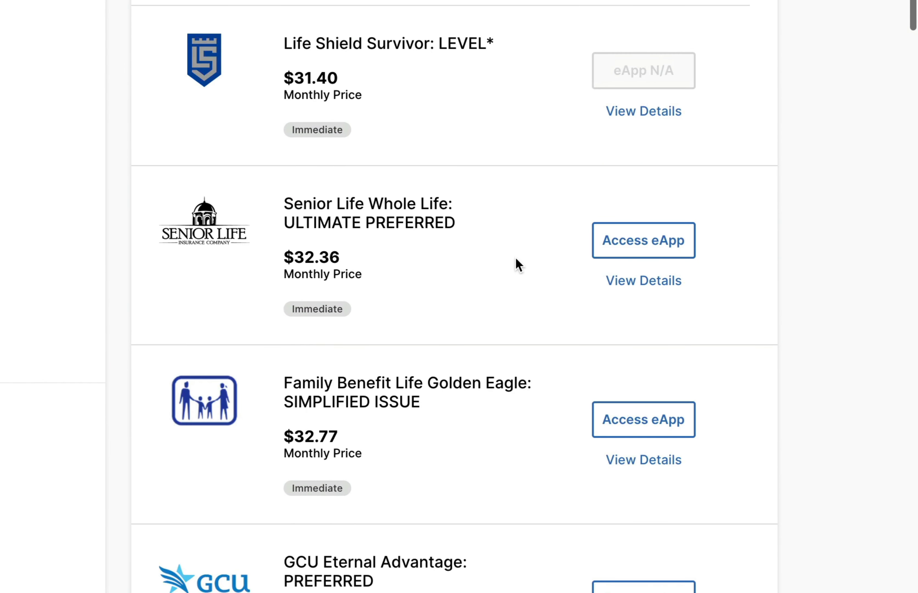
Step: View the Family Benefit Life Golden Eagle details, comparing Simplified Issue and Graded pricing and reviewing the carrier information
{"action": "left_click", "coordinate": [644, 460]}
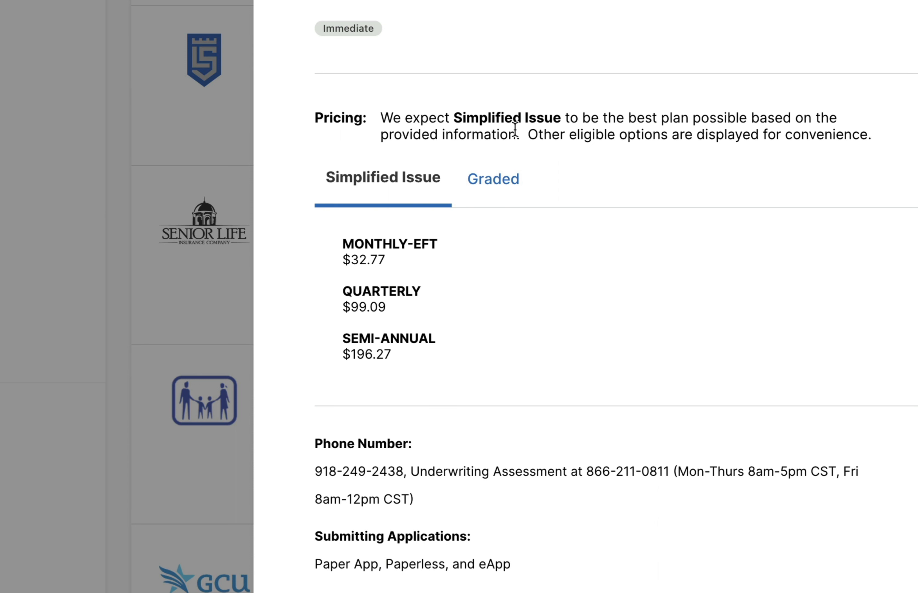
{"action": "left_click", "coordinate": [500, 178]}
{"action": "left_click", "coordinate": [400, 187]}
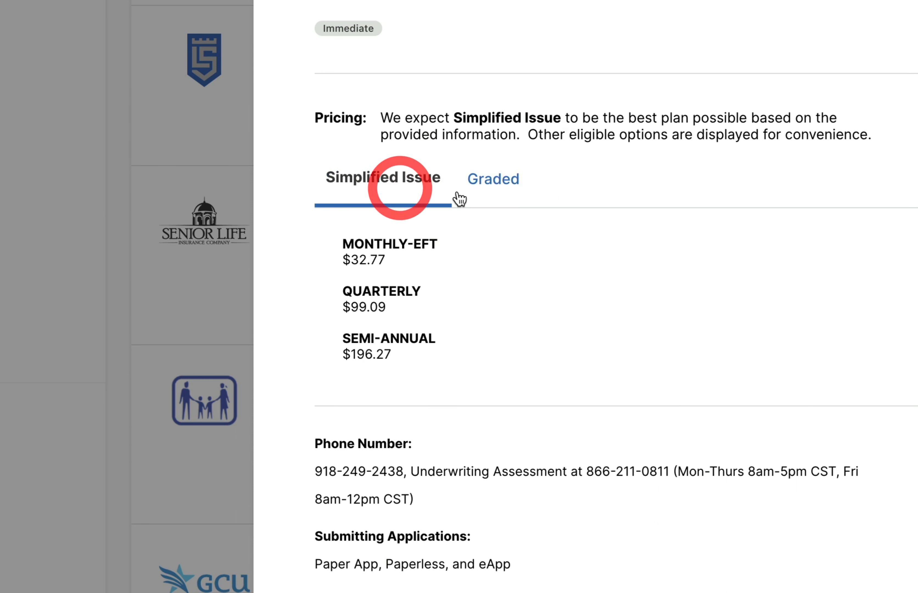
{"action": "left_click", "coordinate": [459, 193]}
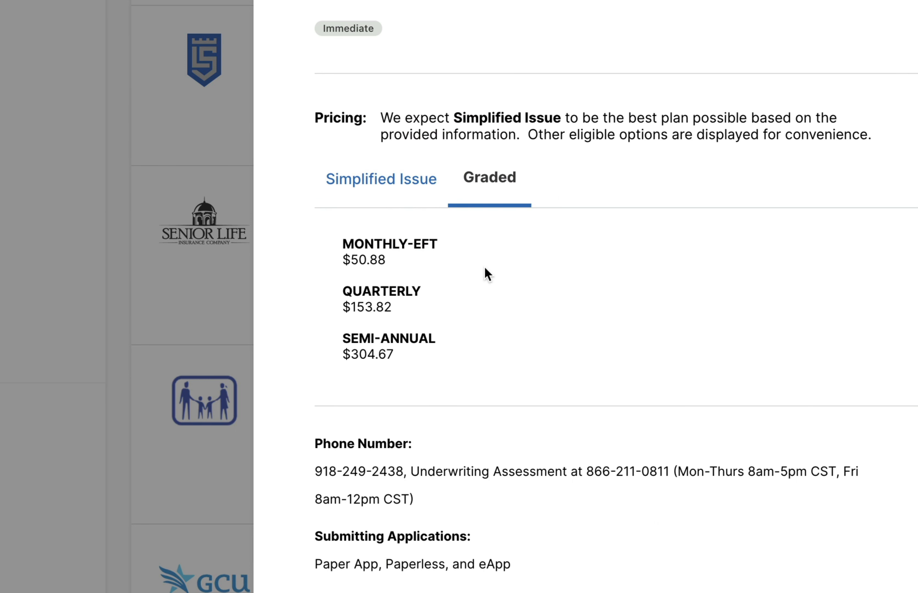
{"action": "scroll", "coordinate": [488, 418], "scroll_direction": "down", "scroll_amount": 6}
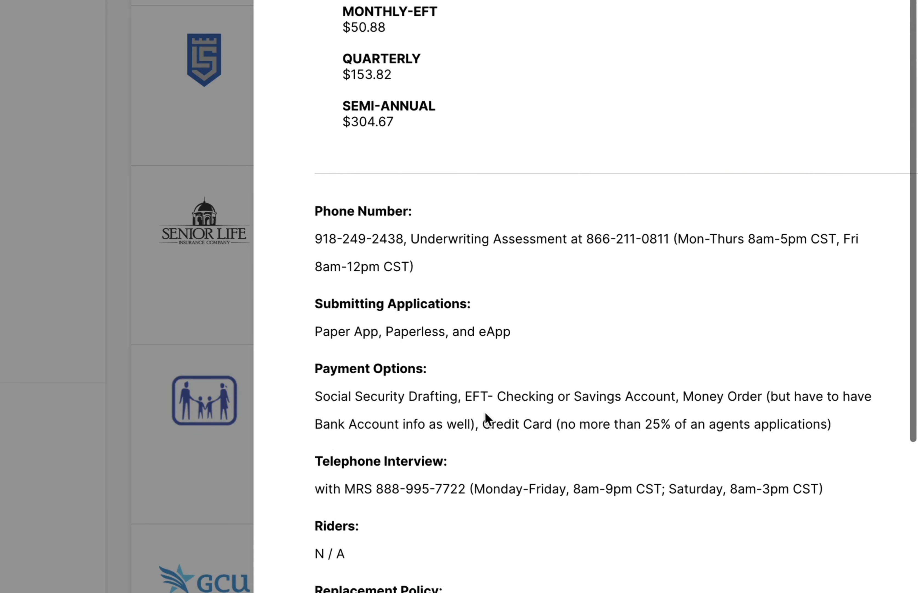
{"action": "left_click", "coordinate": [380, 239]}
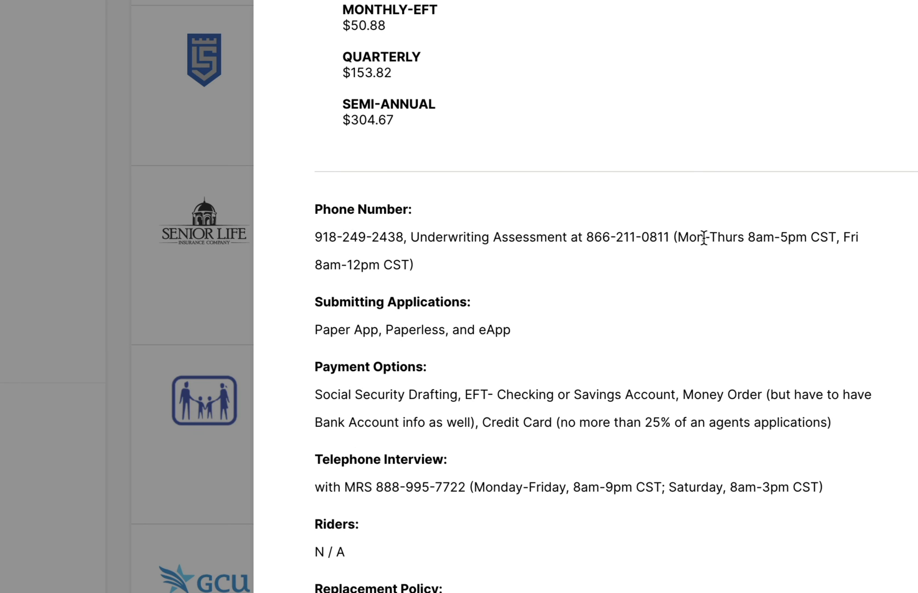
{"action": "scroll", "coordinate": [621, 281], "scroll_direction": "down", "scroll_amount": 13}
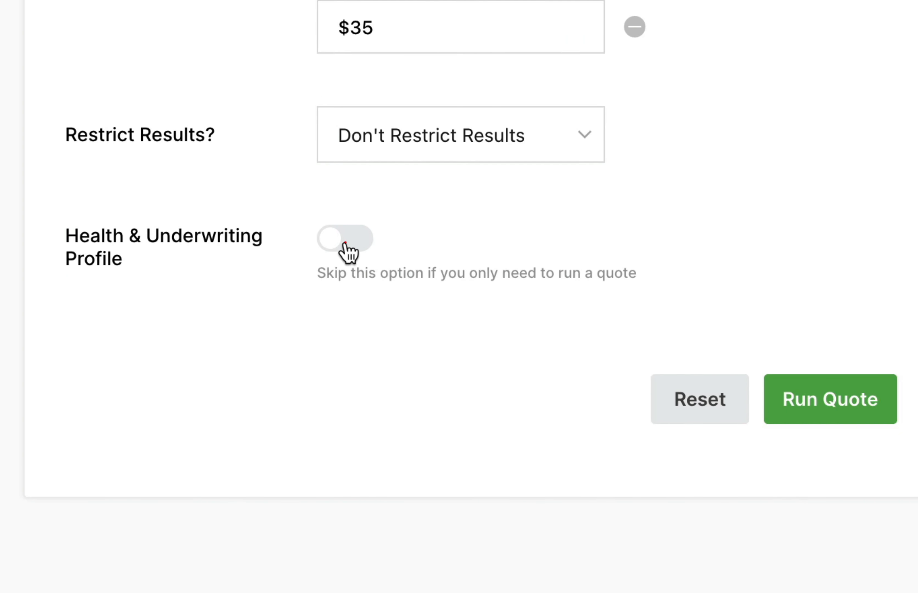
Step: Enable the Health & Underwriting Profile, search for FAMILY HISTORY and show the full search results
{"action": "left_click", "coordinate": [344, 241]}
{"action": "type", "text": "FAM"}
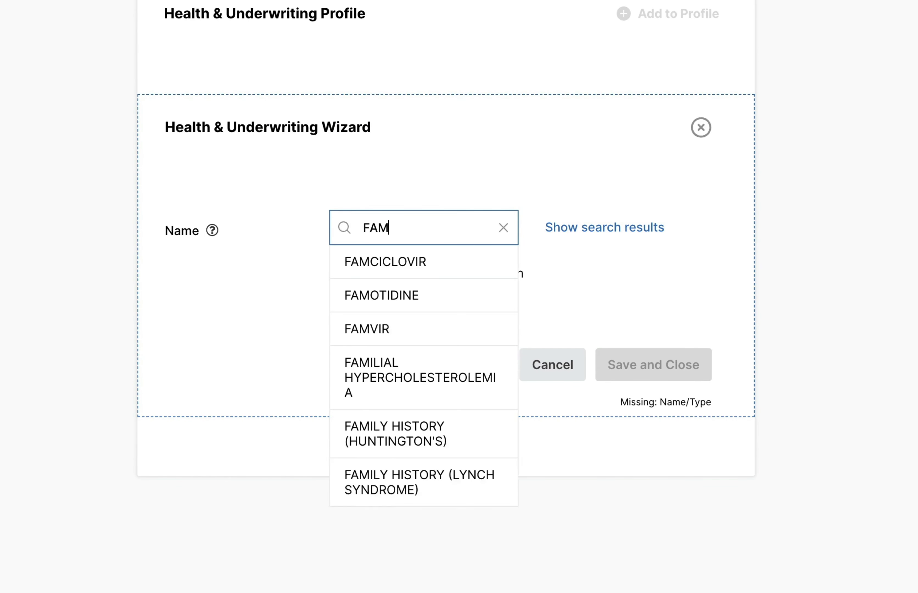
{"action": "type", "text": "ILY HISTORY"}
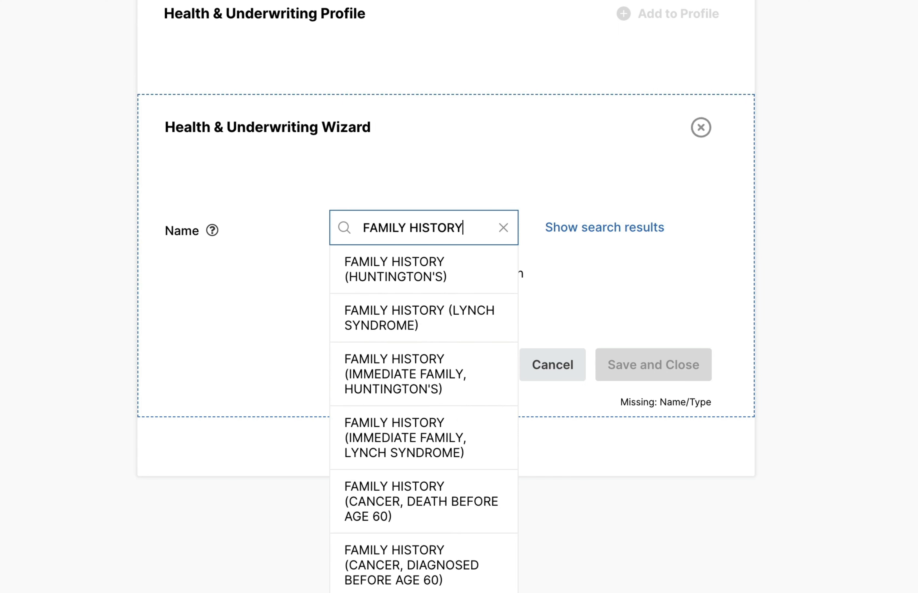
{"action": "scroll", "coordinate": [402, 402], "scroll_direction": "down", "scroll_amount": 1}
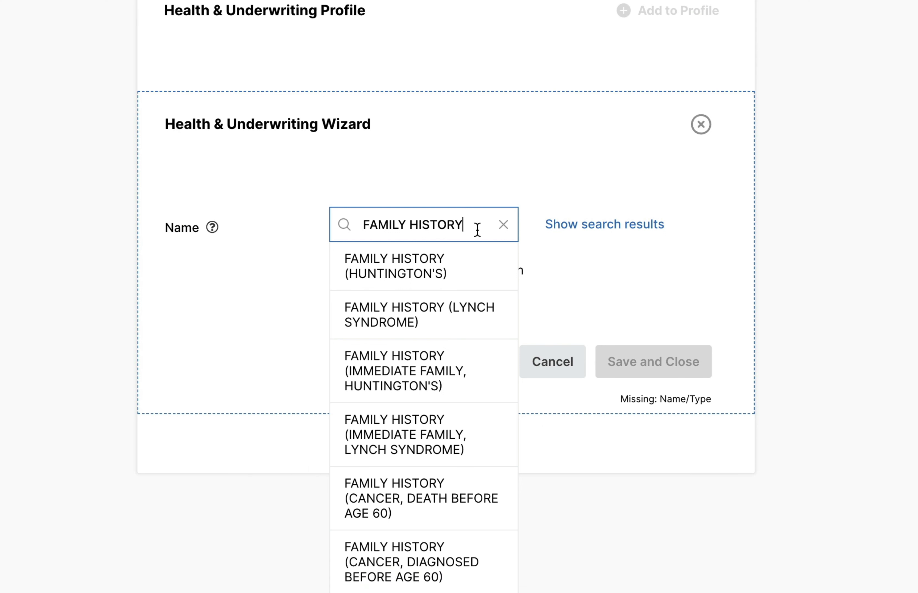
{"action": "left_click", "coordinate": [629, 225]}
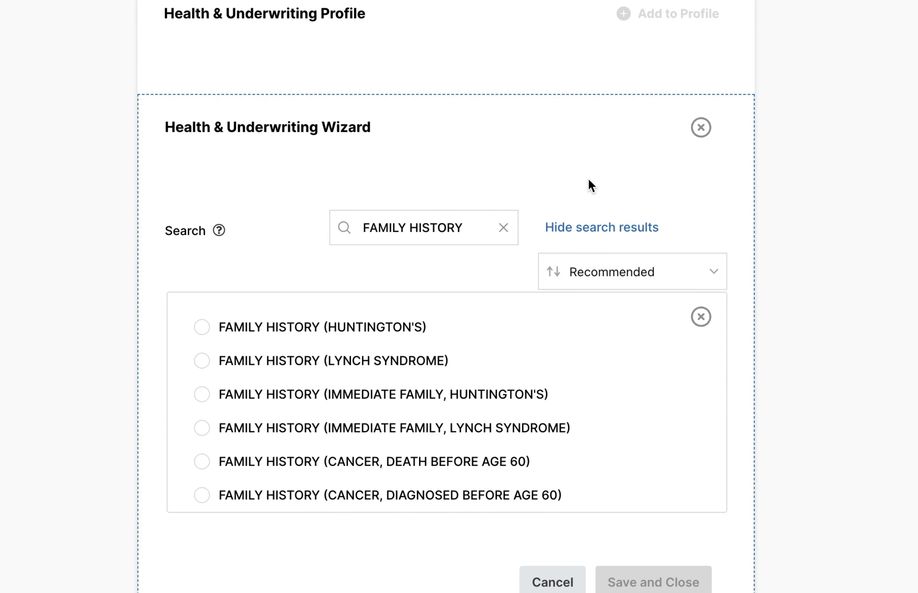
Step: Select FAMILY HISTORY (CANCER, DEATH BEFORE AGE 60) and examine the related conditions in the search results
{"action": "scroll", "coordinate": [590, 185], "scroll_direction": "down", "scroll_amount": 3}
{"action": "scroll", "coordinate": [353, 241], "scroll_direction": "down", "scroll_amount": 3}
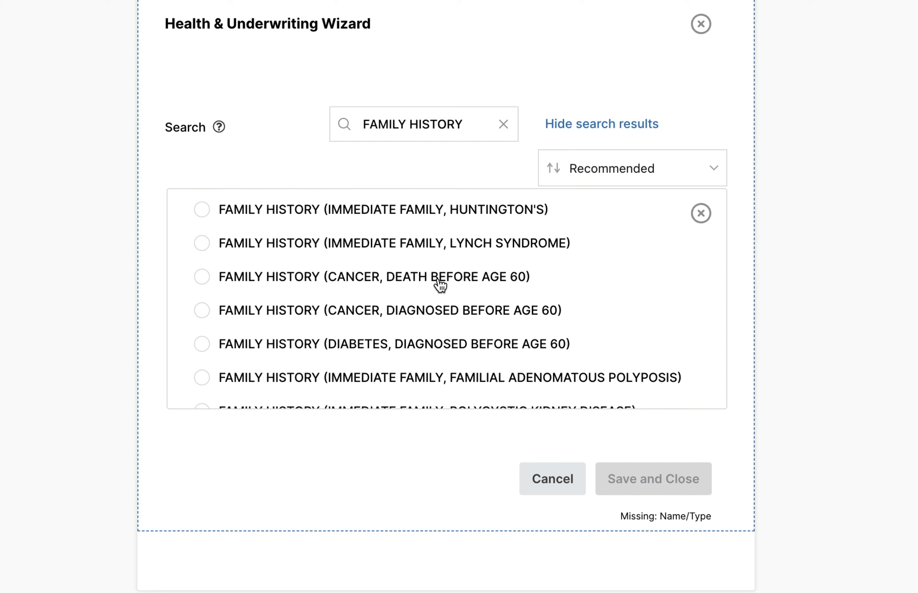
{"action": "left_click", "coordinate": [440, 285]}
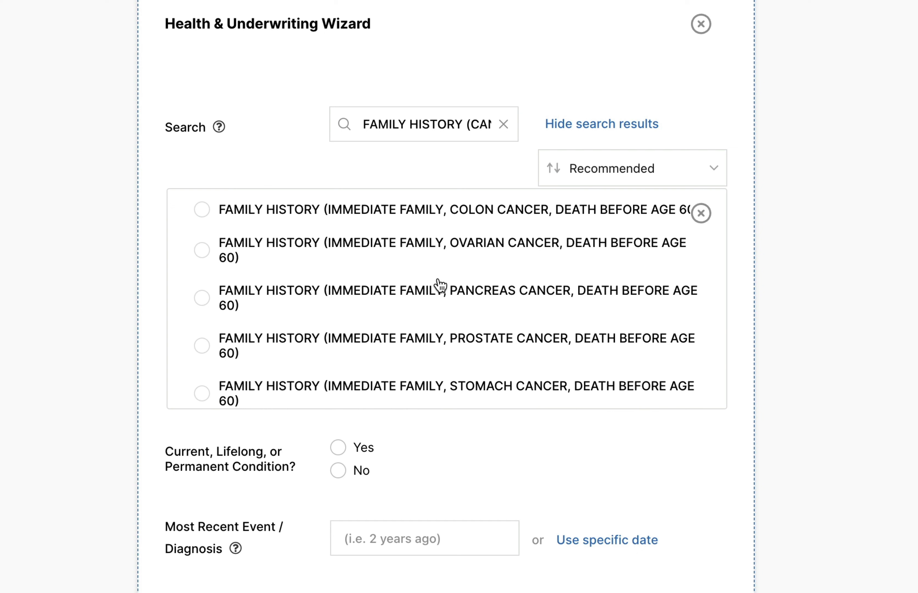
{"action": "scroll", "coordinate": [507, 339], "scroll_direction": "up", "scroll_amount": 1}
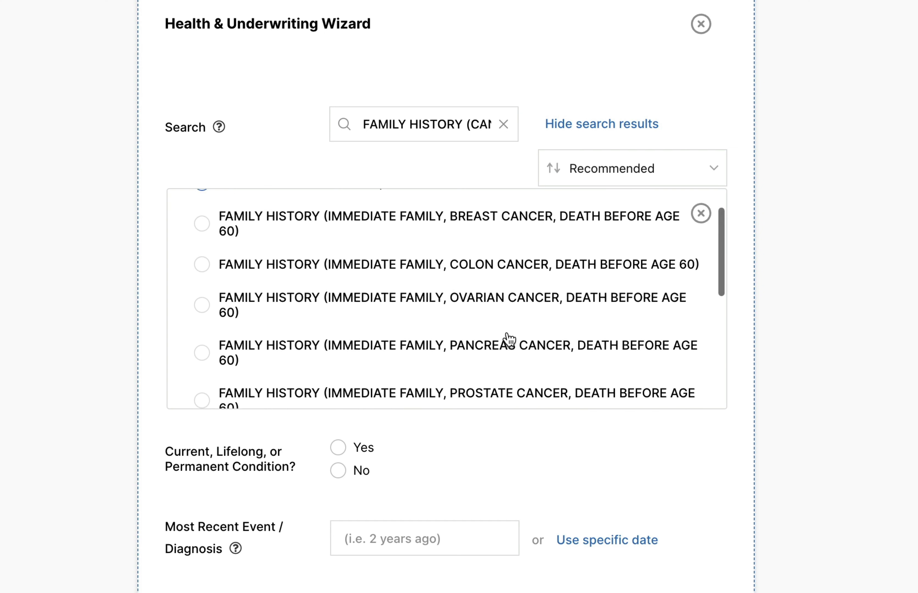
{"action": "scroll", "coordinate": [507, 334], "scroll_direction": "up", "scroll_amount": 1}
{"action": "scroll", "coordinate": [490, 291], "scroll_direction": "down", "scroll_amount": 5}
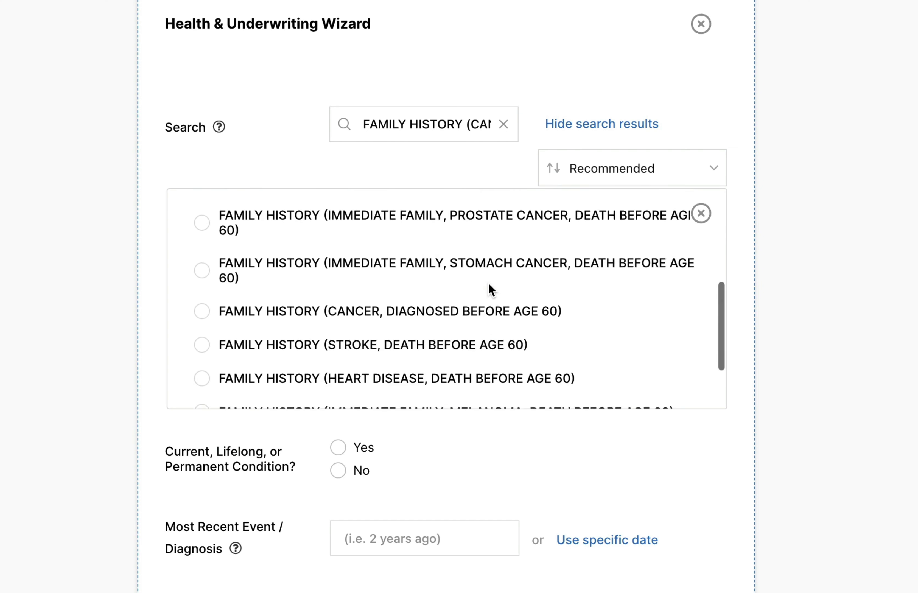
{"action": "scroll", "coordinate": [490, 290], "scroll_direction": "up", "scroll_amount": 5}
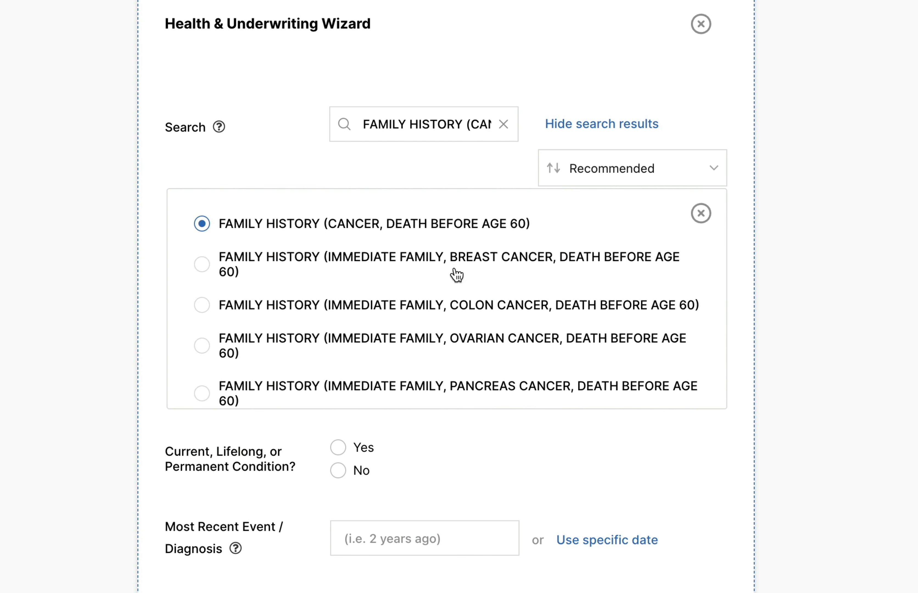
Step: Select FAMILY HISTORY (IMMEDIATE FAMILY, OVARIAN CANCER, DEATH BEFORE AGE 60) as the condition and review the related entries
{"action": "scroll", "coordinate": [521, 309], "scroll_direction": "down", "scroll_amount": 1}
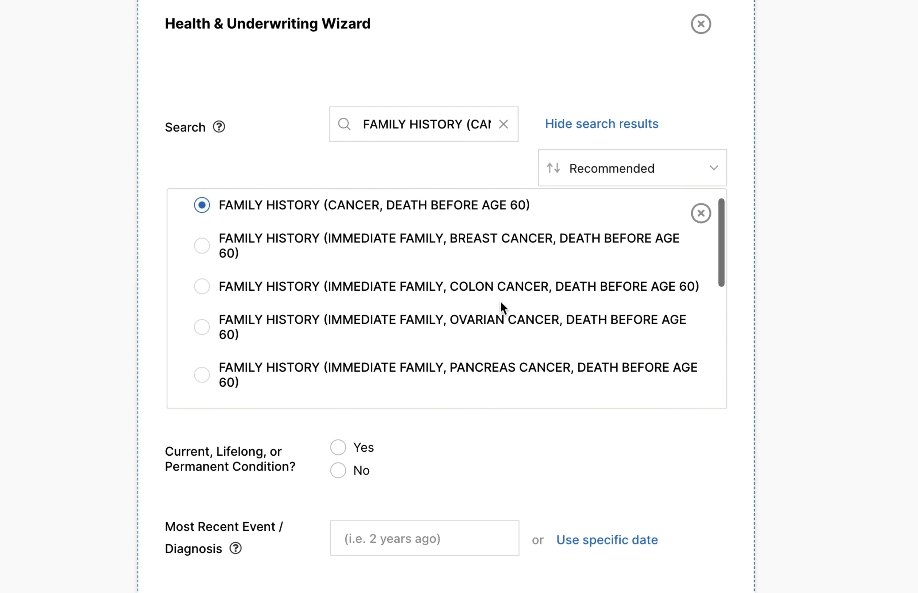
{"action": "left_click", "coordinate": [482, 324]}
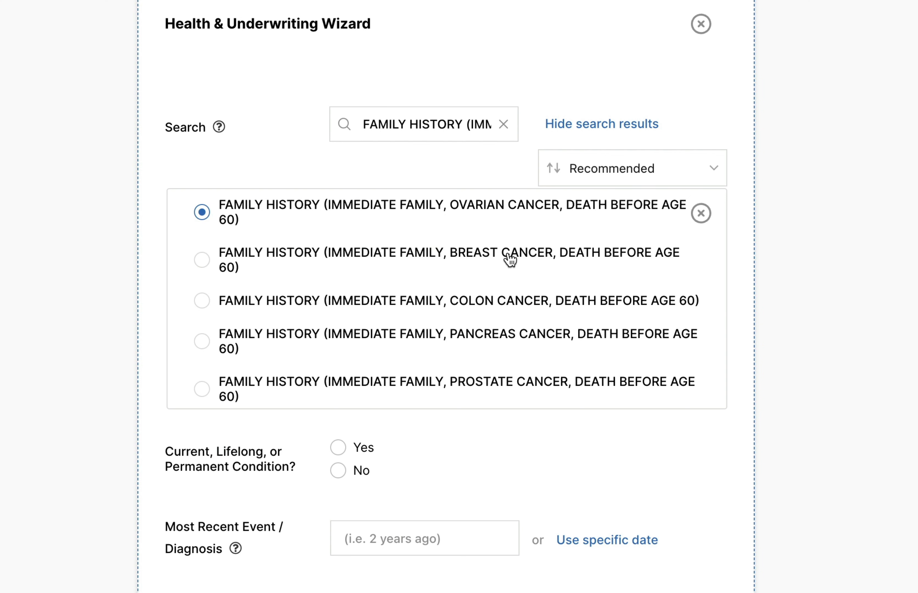
{"action": "scroll", "coordinate": [509, 259], "scroll_direction": "down", "scroll_amount": 3}
{"action": "scroll", "coordinate": [509, 259], "scroll_direction": "up", "scroll_amount": 4}
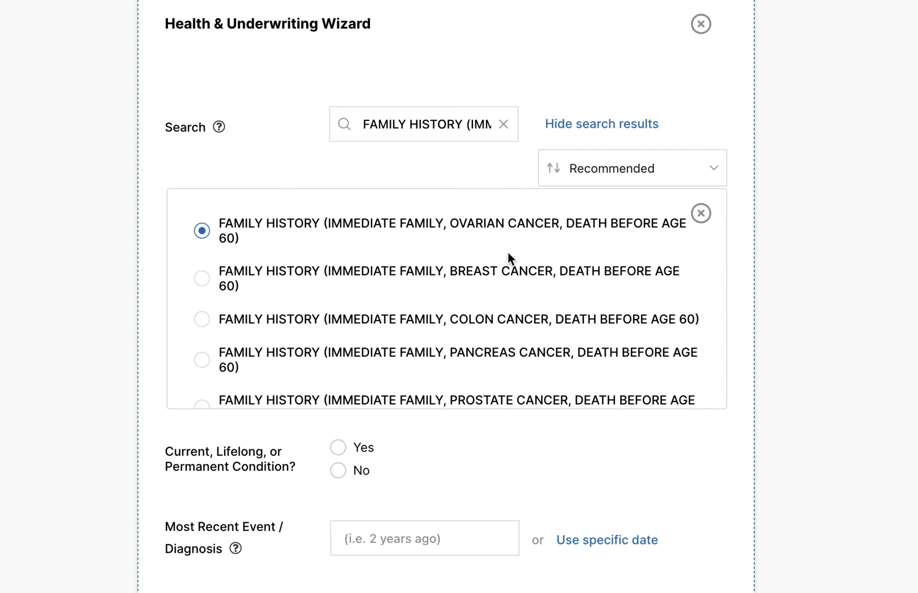
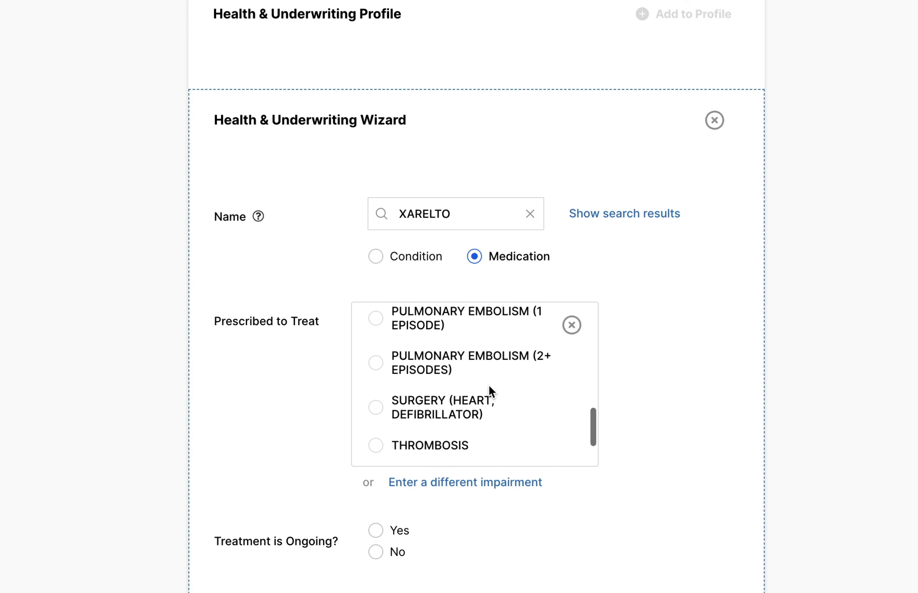
Step: Set XARELTO as prescribed to treat THROMBOSIS and mark its treatment as ongoing
{"action": "left_click", "coordinate": [449, 382]}
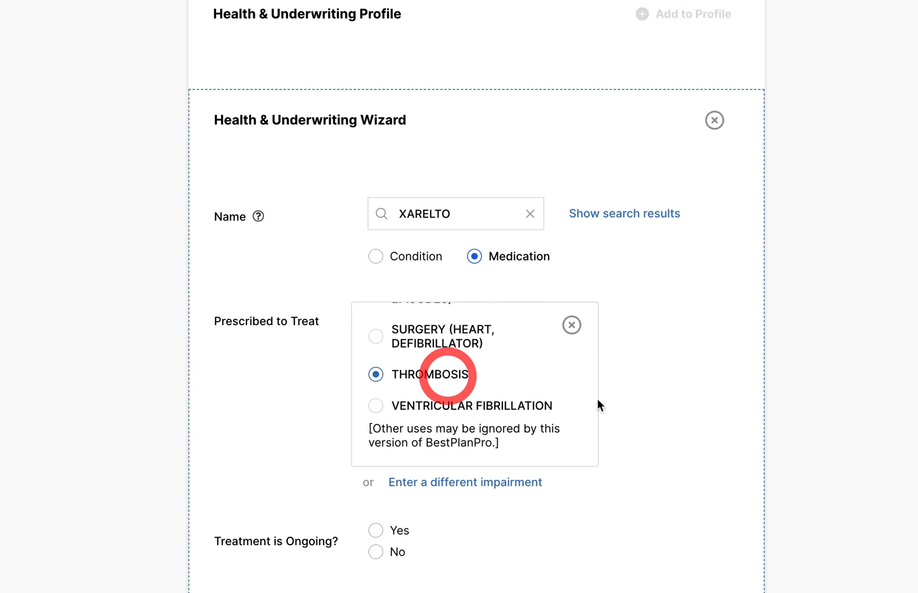
{"action": "scroll", "coordinate": [744, 409], "scroll_direction": "down", "scroll_amount": 5}
{"action": "left_click", "coordinate": [412, 328]}
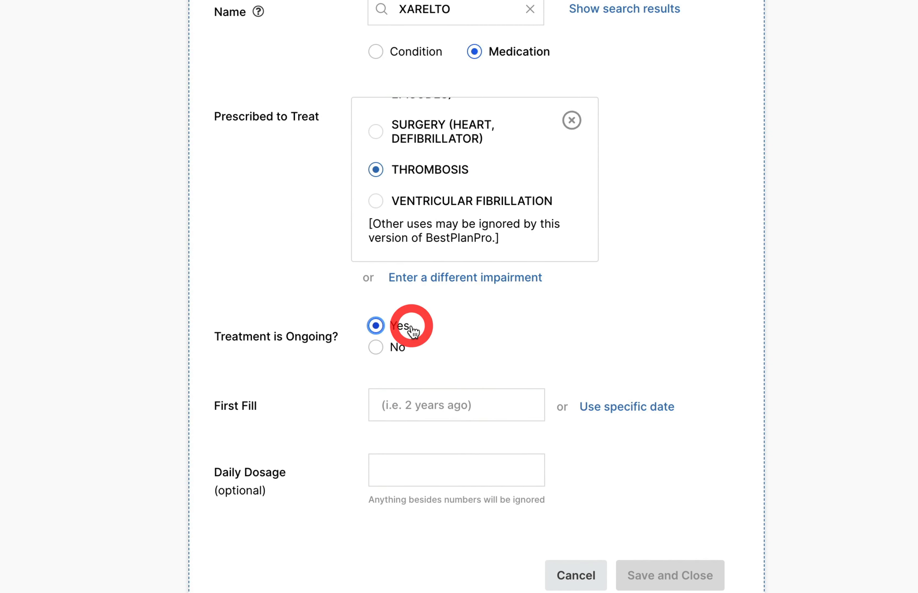
{"action": "left_click", "coordinate": [441, 416]}
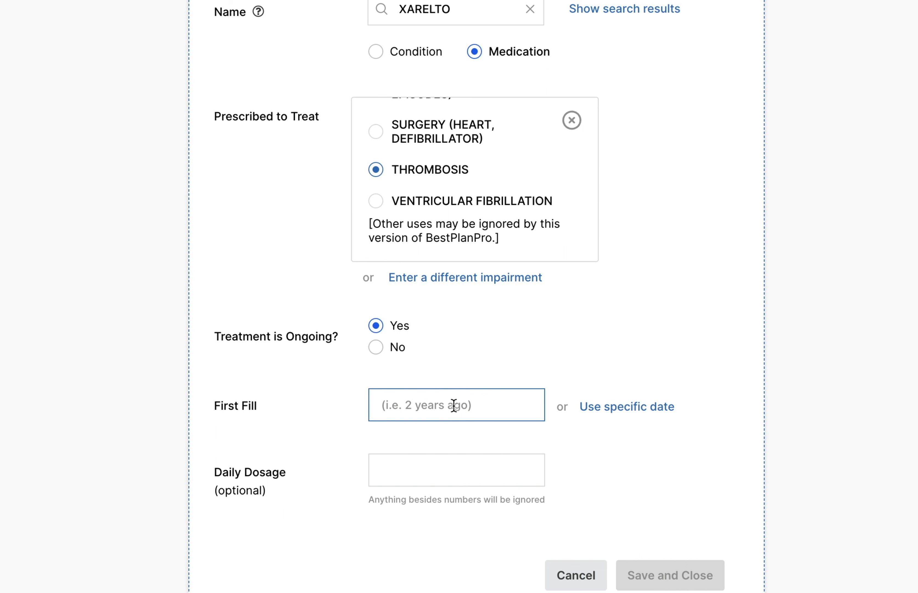
{"action": "left_click", "coordinate": [380, 348]}
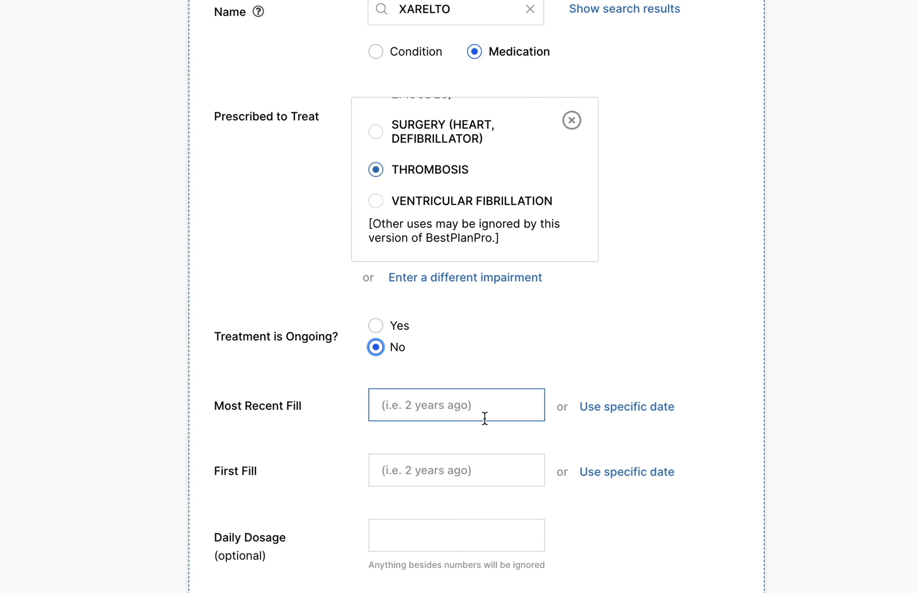
{"action": "left_click", "coordinate": [376, 327]}
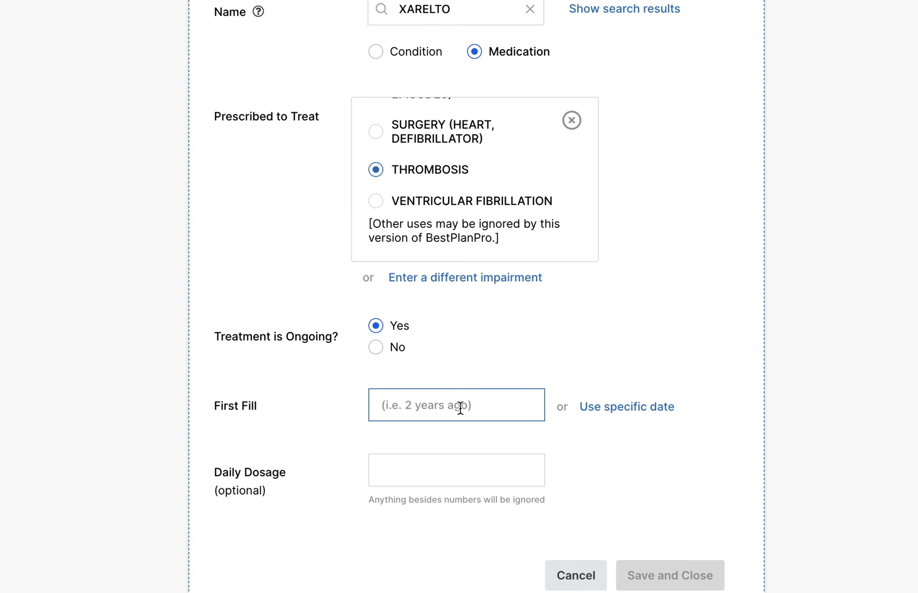
Step: Set XARELTO's first fill to the specific date 05/07/1975, leave the daily dosage blank and save the medication to the profile
{"action": "type", "text": "7 years ago"}
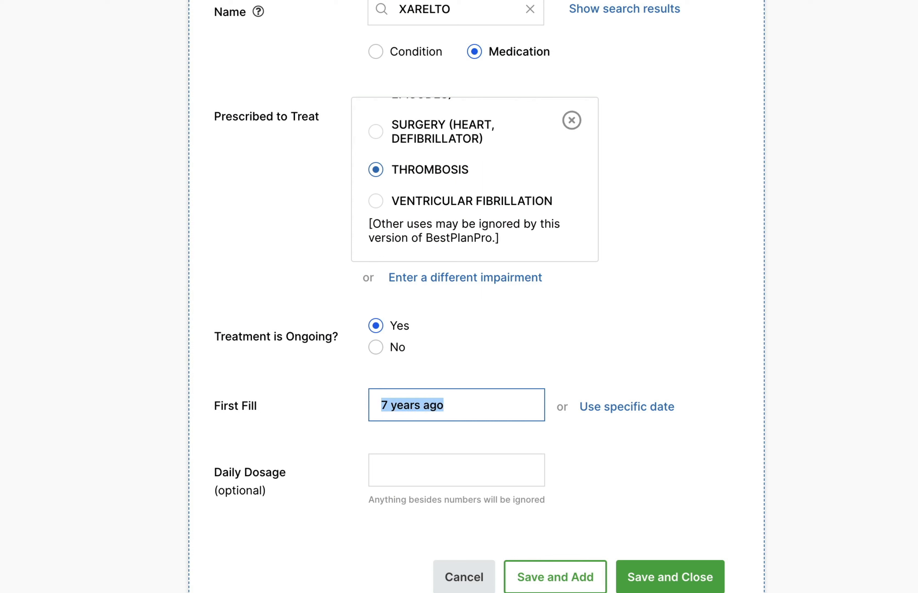
{"action": "key", "text": "BackSpace"}
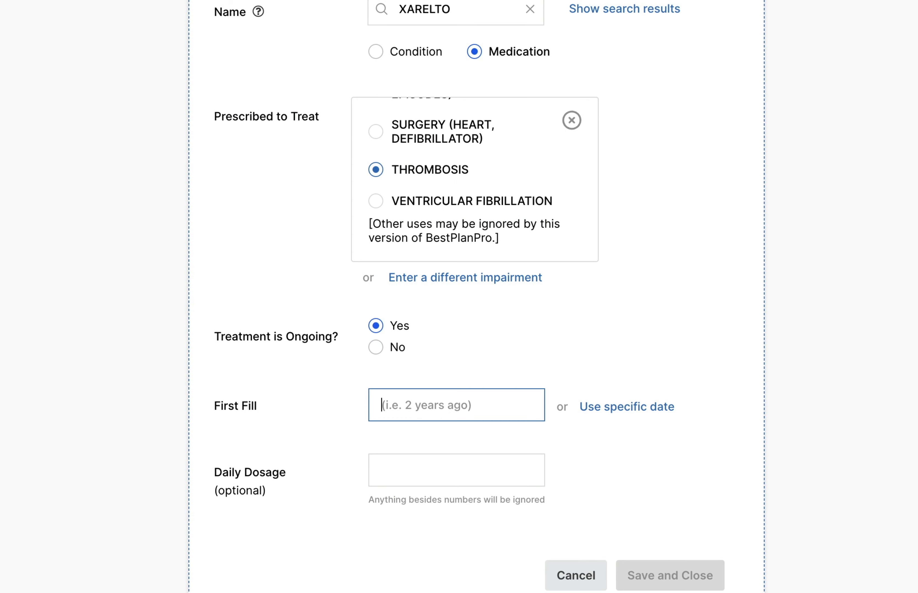
{"action": "left_click", "coordinate": [658, 406]}
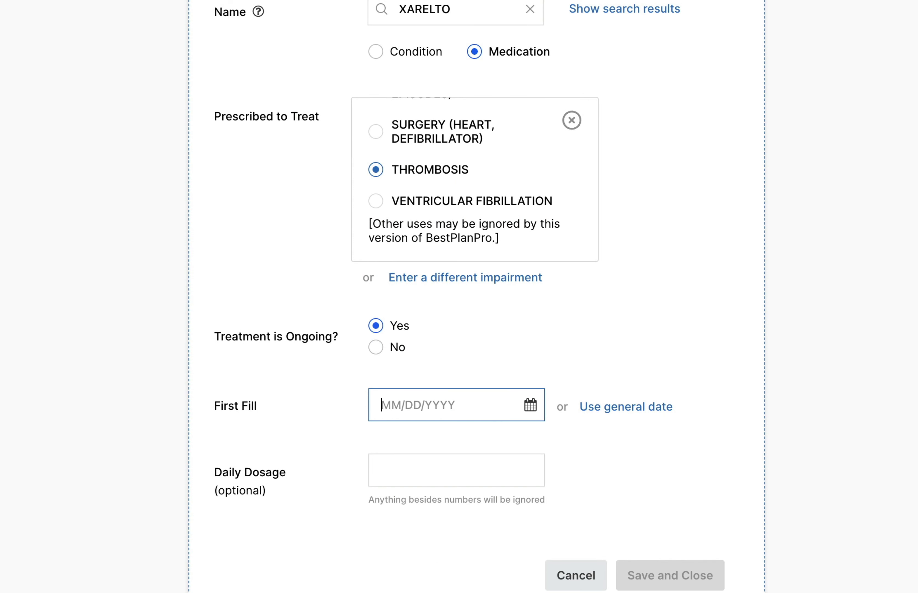
{"action": "type", "text": "05/07/"}
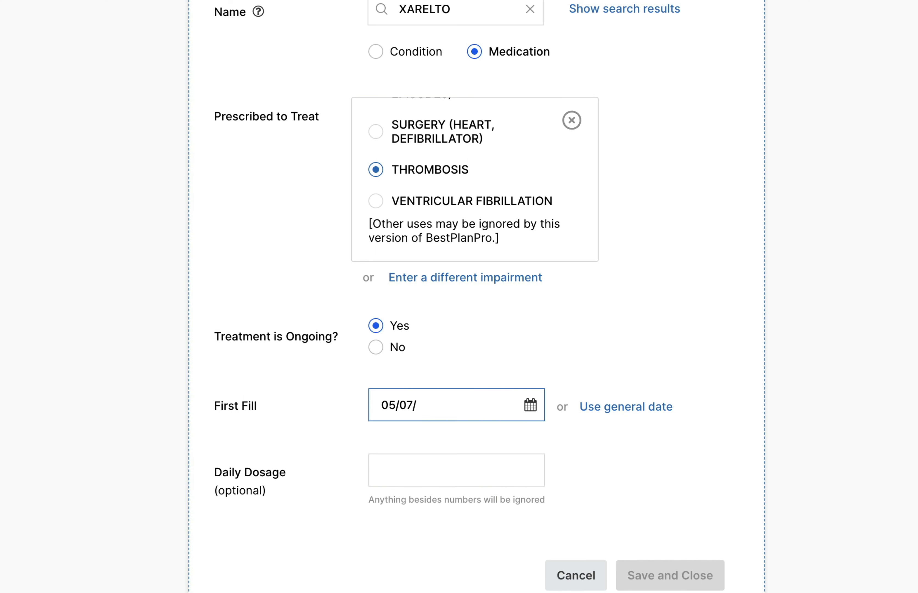
{"action": "type", "text": "1975"}
{"action": "key", "text": "Tab"}
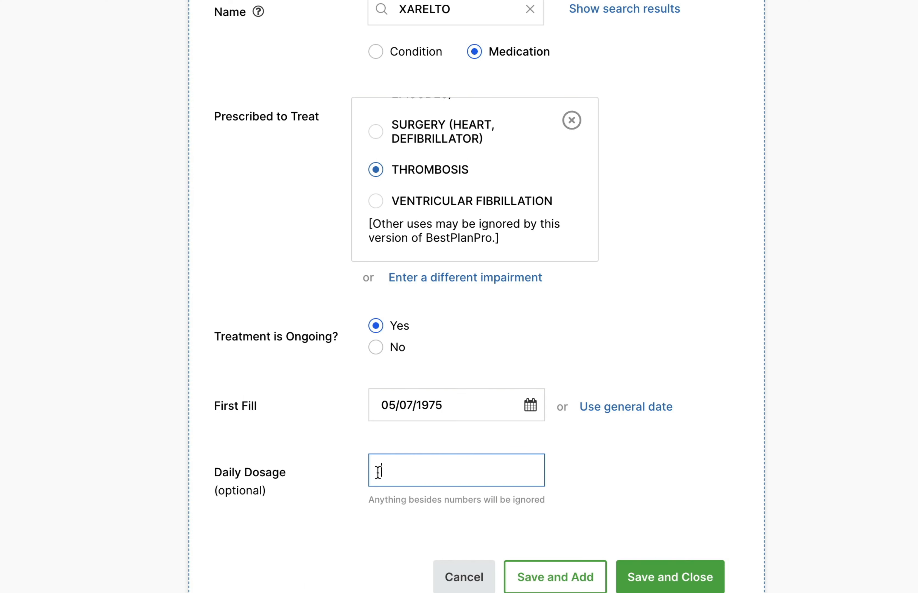
{"action": "left_click", "coordinate": [378, 472]}
{"action": "left_click", "coordinate": [642, 586]}
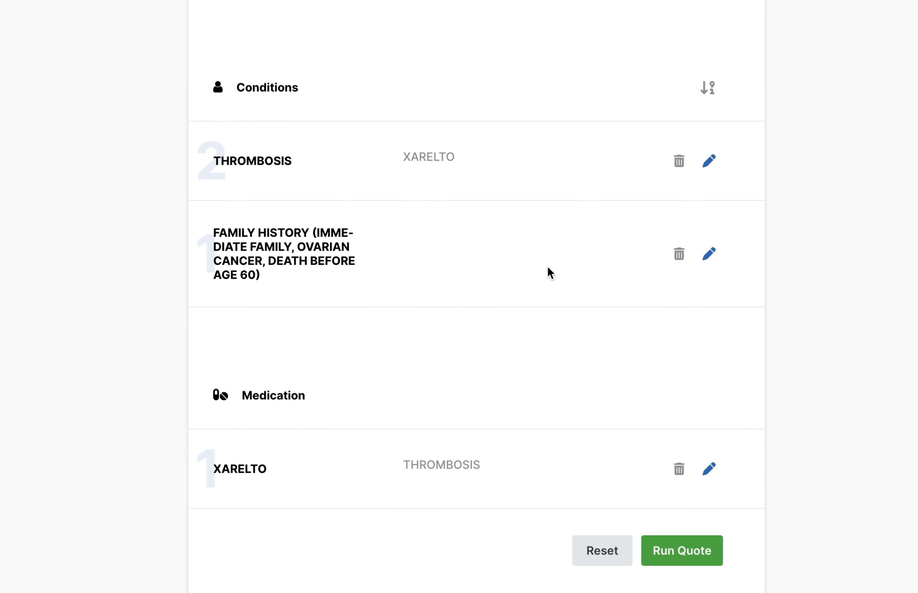
Step: Reverse the sort order of the conditions list and switch it back
{"action": "left_click", "coordinate": [706, 93]}
{"action": "left_click", "coordinate": [706, 91]}
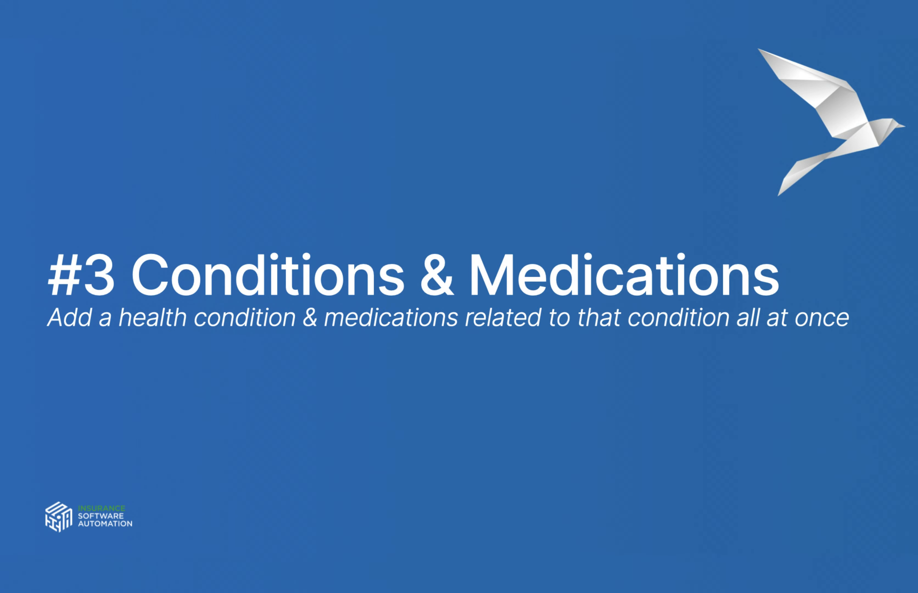
Step: Start a new profile entry for COPD, mark it as a current condition and set the most recent diagnosis to 7 years ago
{"action": "left_click", "coordinate": [676, 41]}
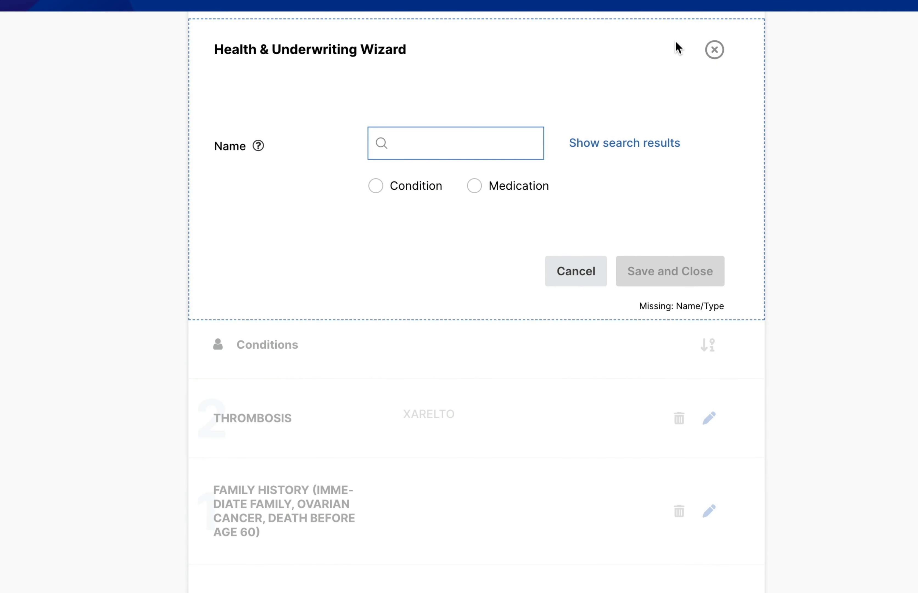
{"action": "type", "text": "COPD"}
{"action": "key", "text": "Return"}
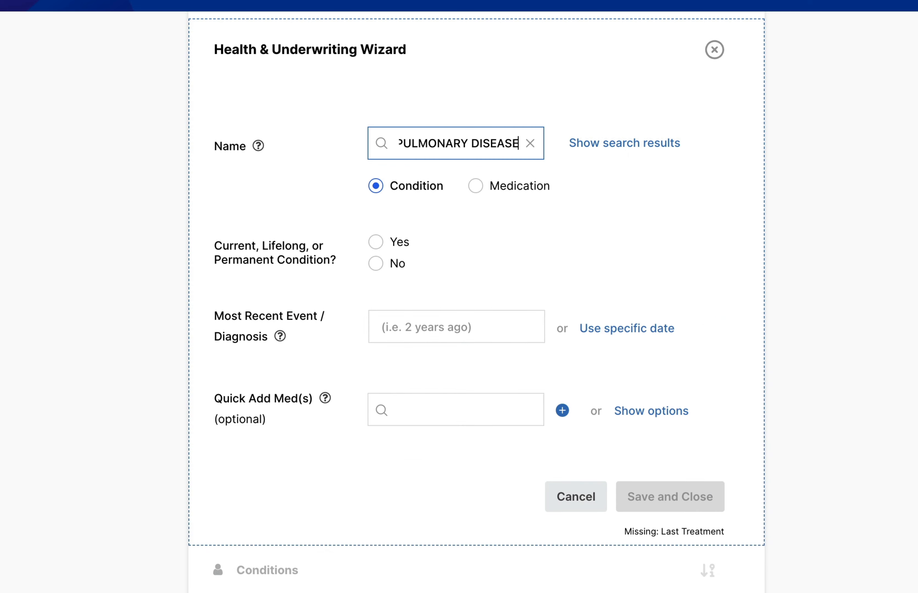
{"action": "left_click", "coordinate": [401, 241]}
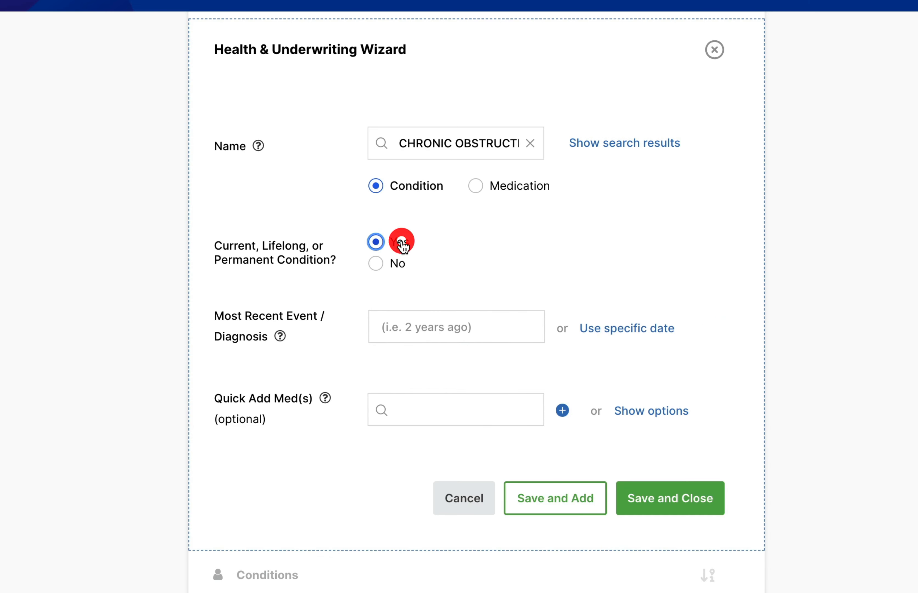
{"action": "left_click", "coordinate": [434, 322]}
{"action": "type", "text": "7 yea"}
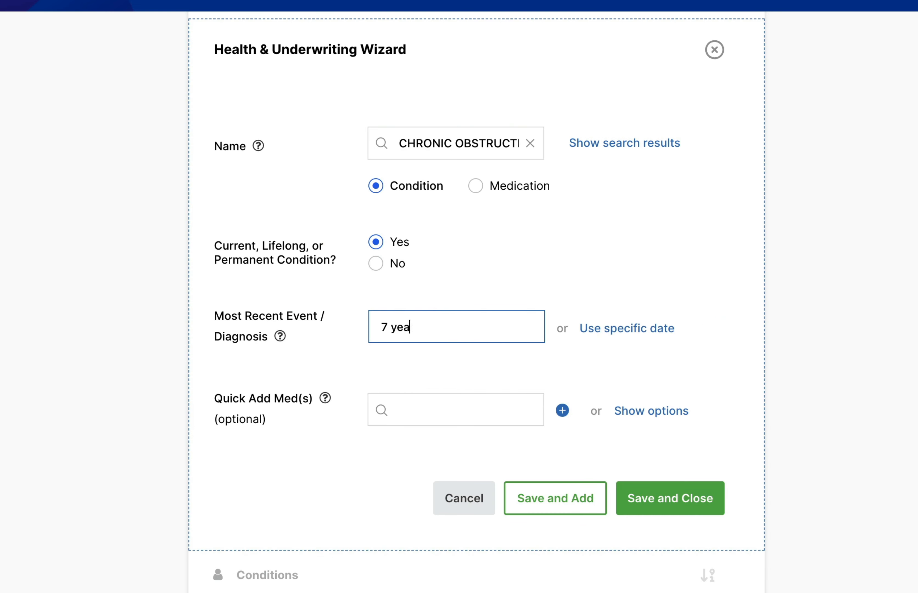
{"action": "type", "text": "rs ago"}
Step: Quick-add the medications ADVAIR, ALBUTEROL and SYMBICORT to the COPD condition
{"action": "left_click", "coordinate": [420, 401]}
{"action": "type", "text": "advair"}
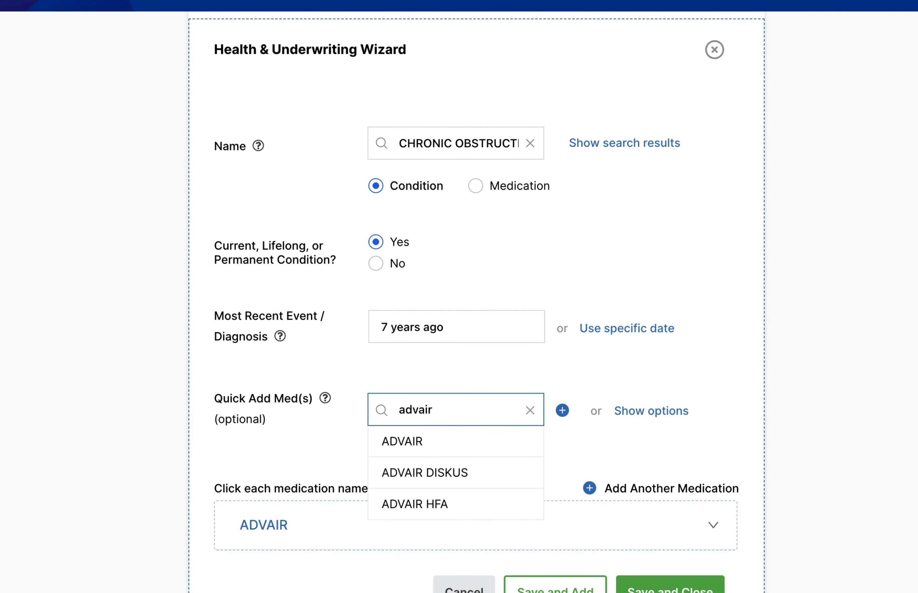
{"action": "key", "text": "Return"}
{"action": "type", "text": "albuterol"}
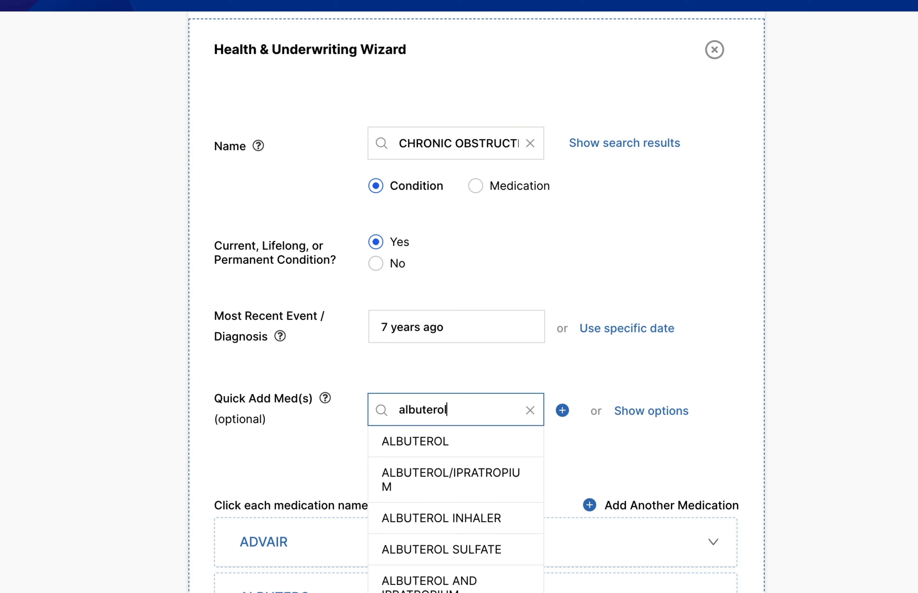
{"action": "key", "text": "Return"}
{"action": "type", "text": "symbi"}
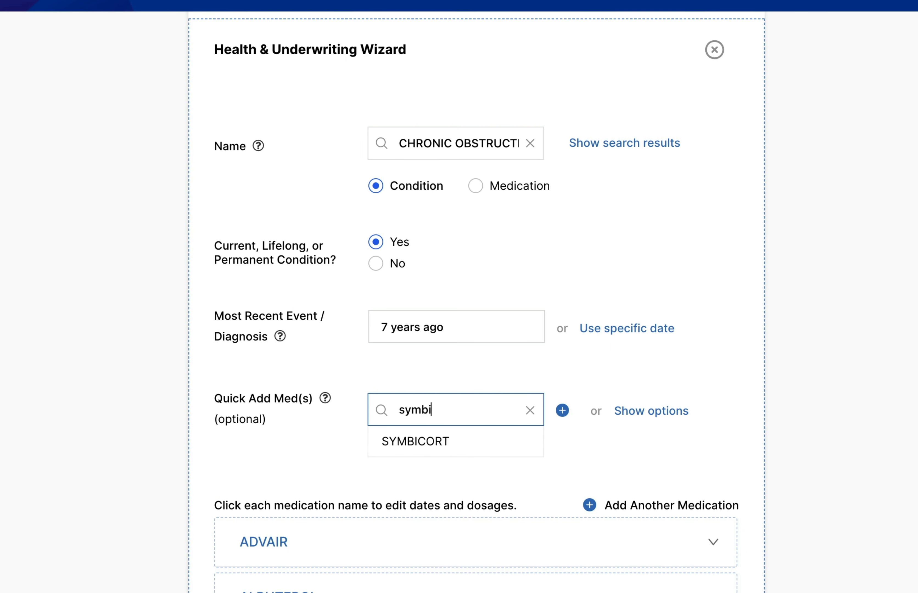
{"action": "key", "text": "Down"}
{"action": "key", "text": "Return"}
Step: Show the list of medication options for COPD and add GLASSIA from it
{"action": "left_click", "coordinate": [678, 410]}
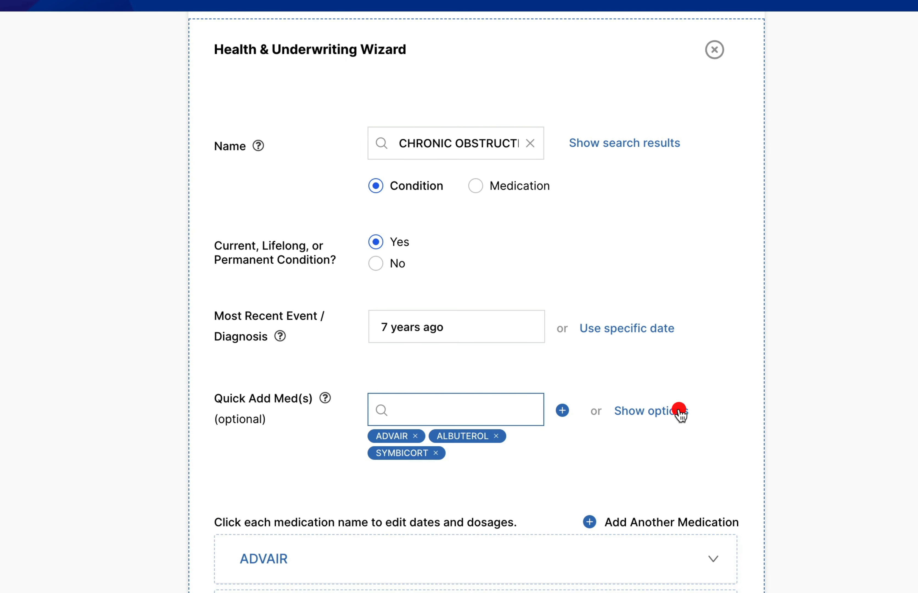
{"action": "scroll", "coordinate": [501, 457], "scroll_direction": "down", "scroll_amount": 15}
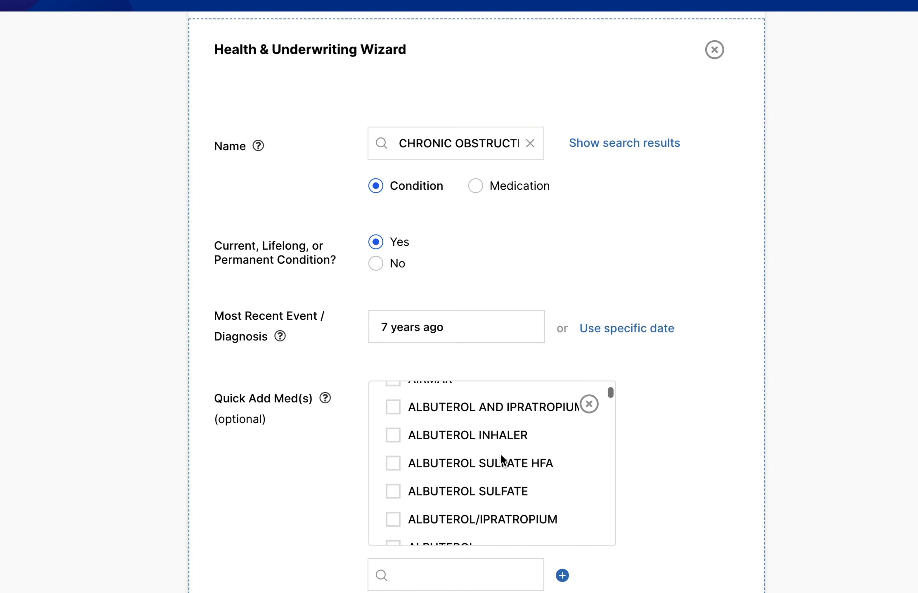
{"action": "scroll", "coordinate": [501, 460], "scroll_direction": "down", "scroll_amount": 15}
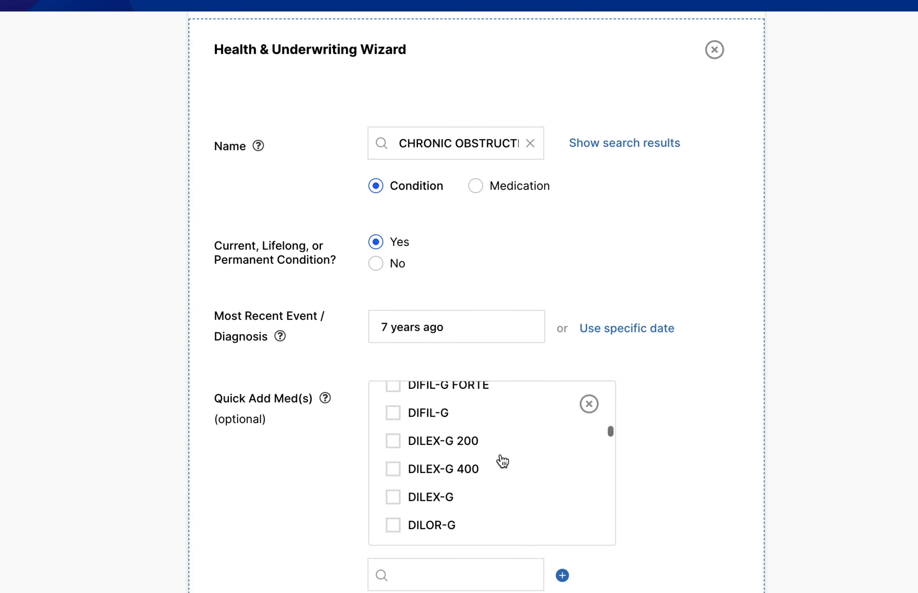
{"action": "scroll", "coordinate": [501, 460], "scroll_direction": "up", "scroll_amount": 3}
{"action": "scroll", "coordinate": [500, 455], "scroll_direction": "up", "scroll_amount": 3}
{"action": "scroll", "coordinate": [501, 457], "scroll_direction": "down", "scroll_amount": 10}
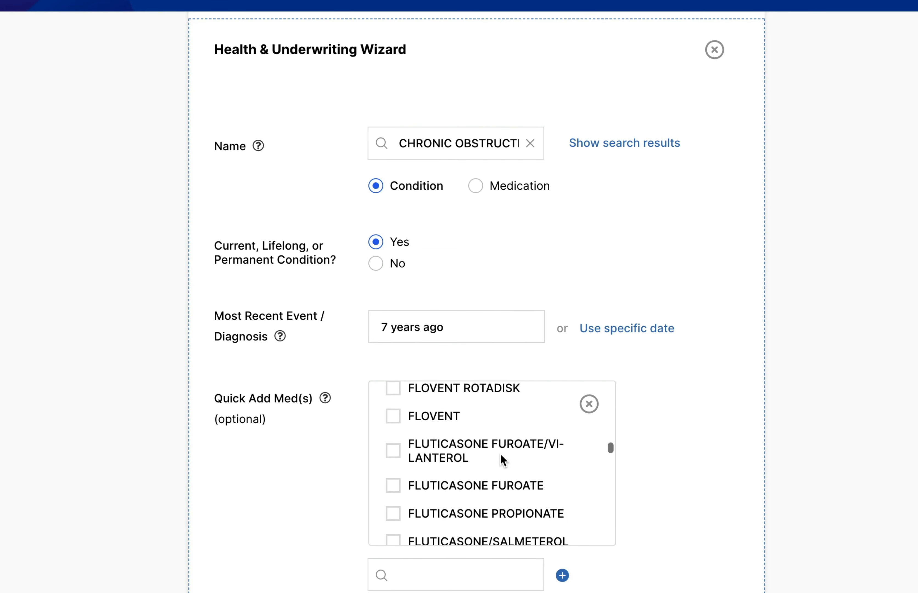
{"action": "scroll", "coordinate": [500, 460], "scroll_direction": "down", "scroll_amount": 5}
{"action": "scroll", "coordinate": [502, 461], "scroll_direction": "up", "scroll_amount": 1}
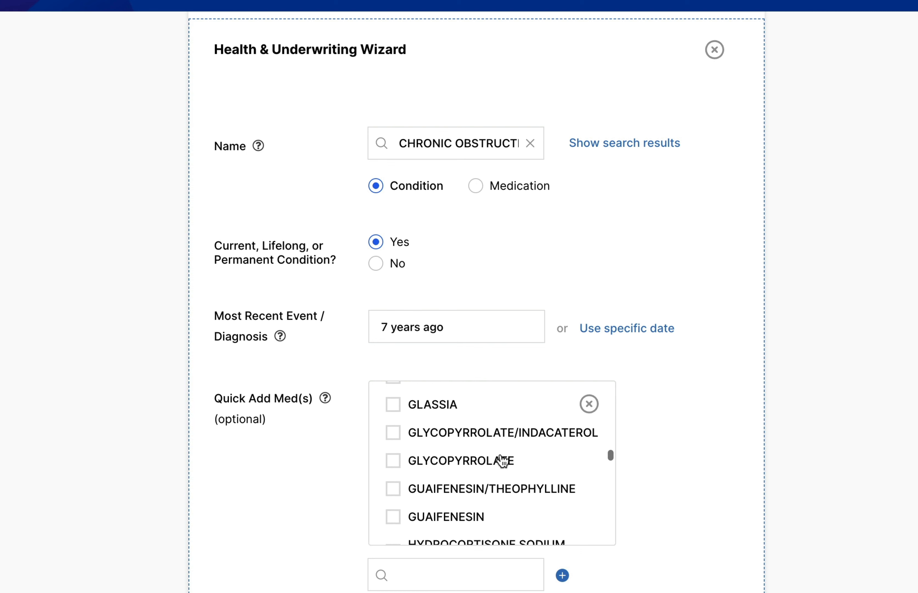
{"action": "scroll", "coordinate": [451, 486], "scroll_direction": "down", "scroll_amount": 1}
{"action": "scroll", "coordinate": [447, 490], "scroll_direction": "up", "scroll_amount": 2}
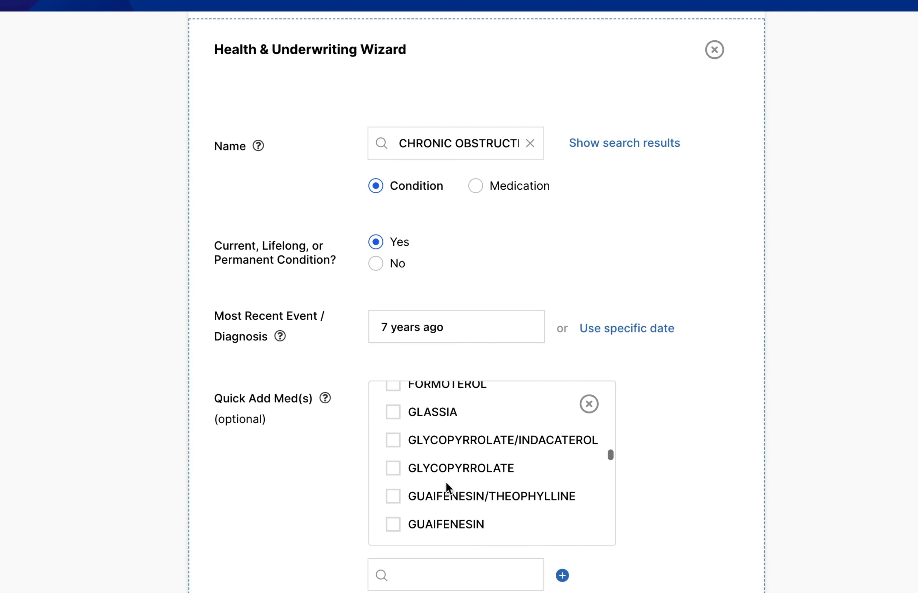
{"action": "left_click", "coordinate": [393, 412]}
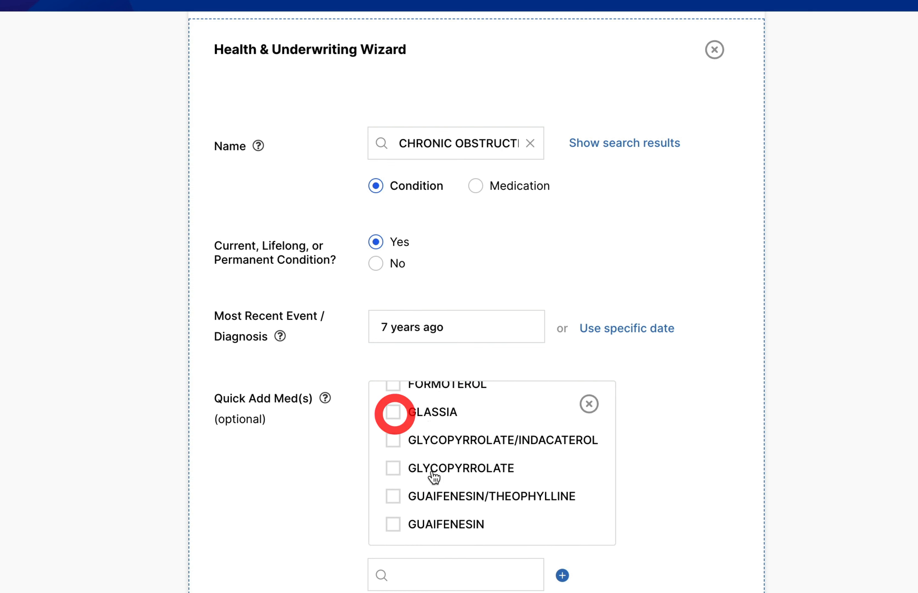
Step: Expand SYMBICORT's details, mark its treatment as not ongoing and set the most recent fill to 1 year ago
{"action": "scroll", "coordinate": [655, 558], "scroll_direction": "down", "scroll_amount": 3}
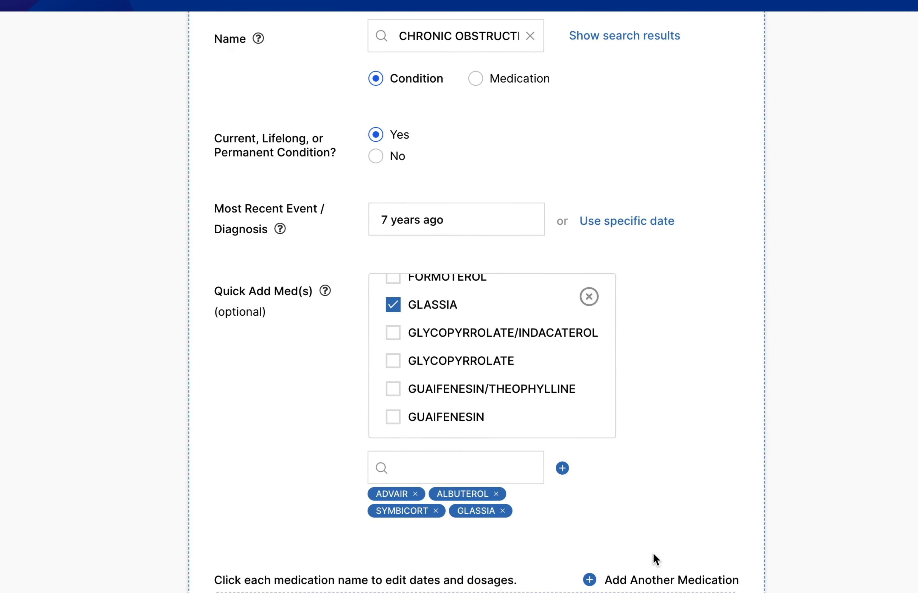
{"action": "scroll", "coordinate": [696, 385], "scroll_direction": "down", "scroll_amount": 10}
{"action": "left_click", "coordinate": [569, 400]}
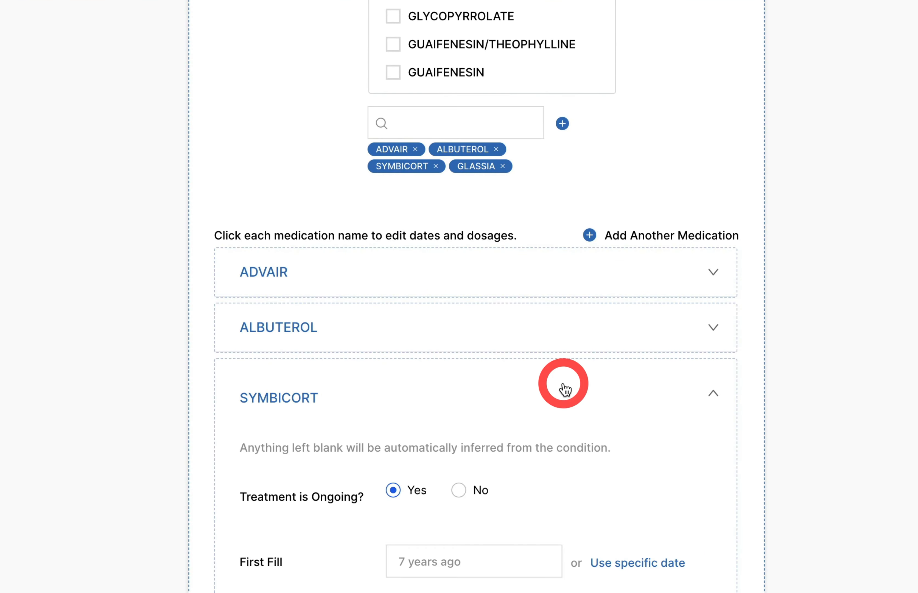
{"action": "scroll", "coordinate": [569, 399], "scroll_direction": "down", "scroll_amount": 8}
{"action": "scroll", "coordinate": [578, 184], "scroll_direction": "up", "scroll_amount": 8}
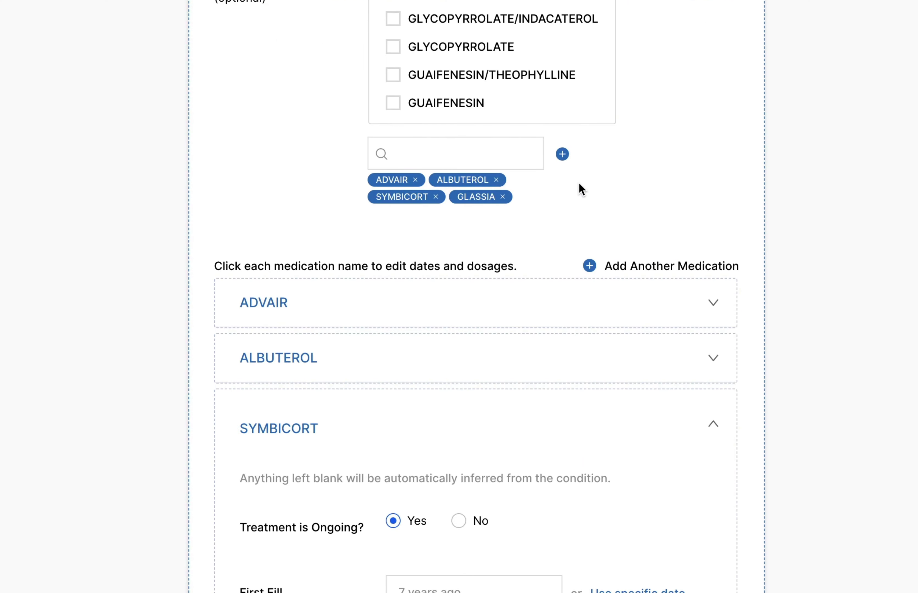
{"action": "scroll", "coordinate": [579, 184], "scroll_direction": "down", "scroll_amount": 8}
{"action": "left_click", "coordinate": [458, 171]}
{"action": "left_click", "coordinate": [467, 236]}
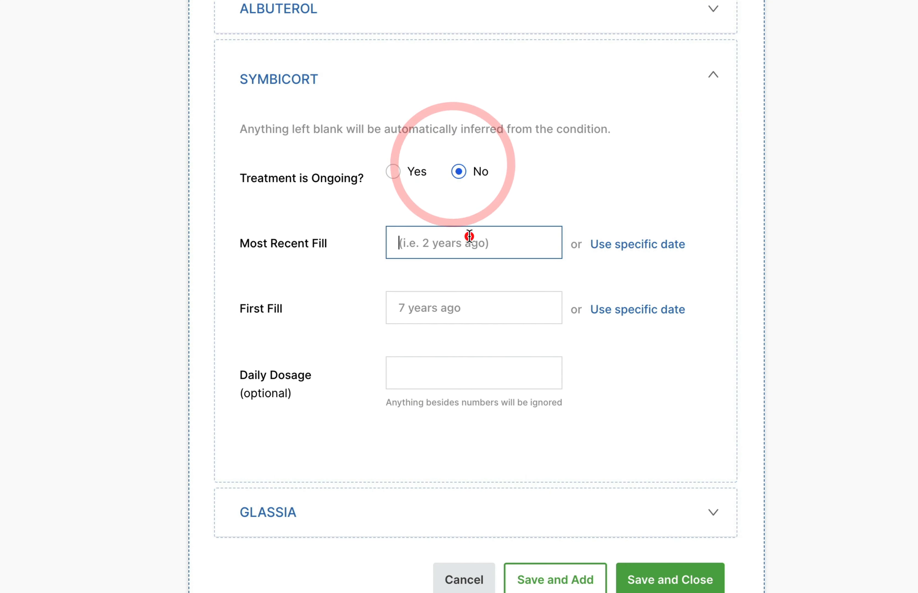
{"action": "type", "text": "1 year ago"}
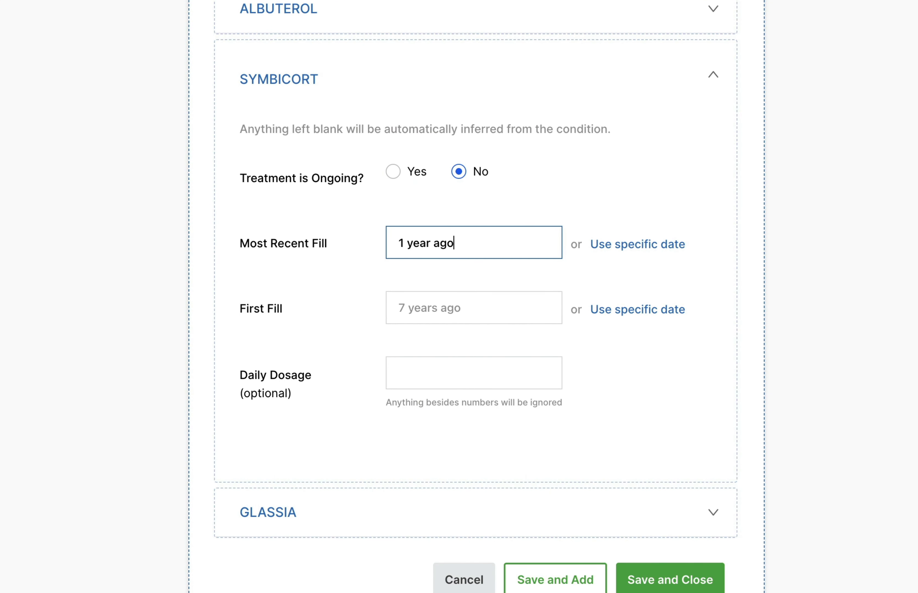
Step: Compare the COPD diagnosis date with the fill dates in SYMBICORT's details
{"action": "scroll", "coordinate": [653, 189], "scroll_direction": "up", "scroll_amount": 10}
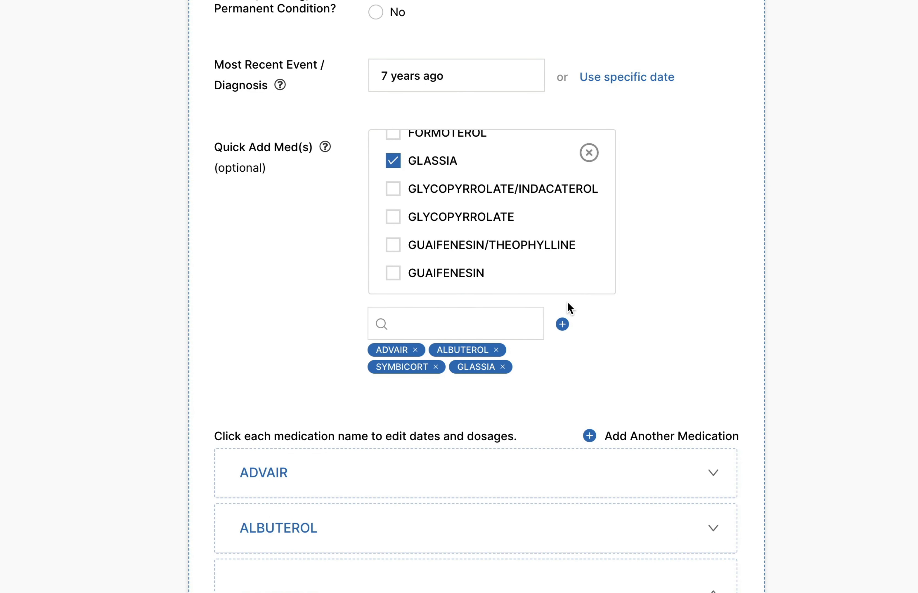
{"action": "scroll", "coordinate": [567, 301], "scroll_direction": "up", "scroll_amount": 2}
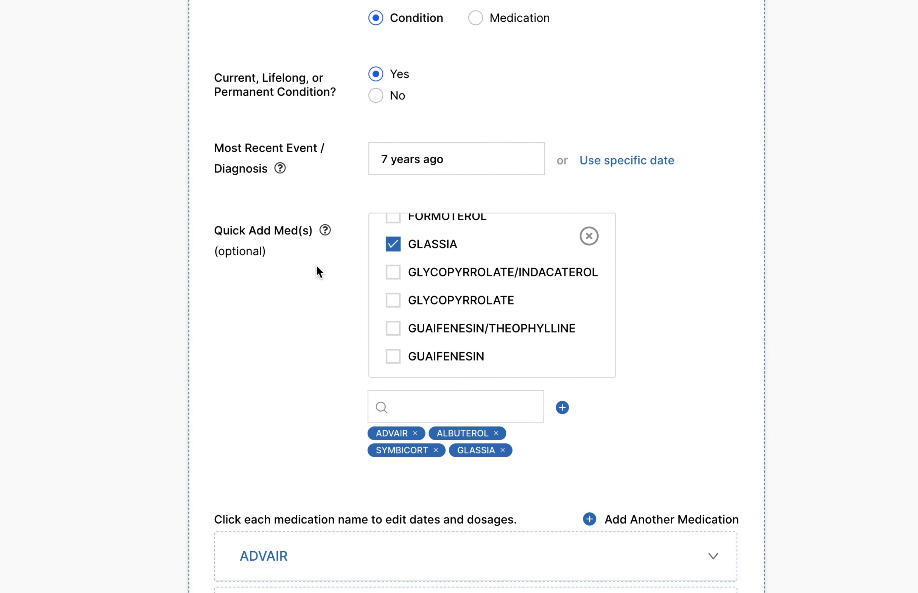
{"action": "left_click", "coordinate": [483, 163]}
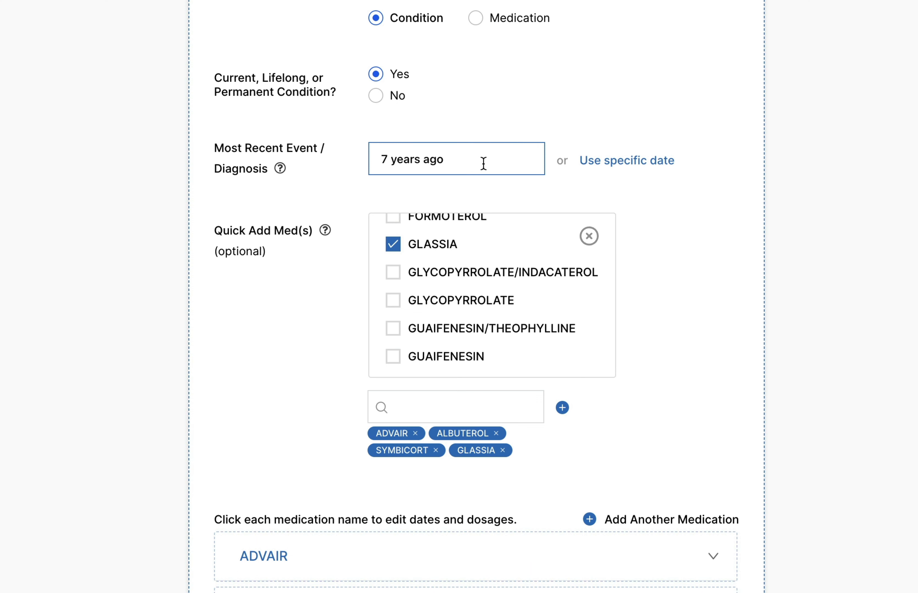
{"action": "scroll", "coordinate": [289, 225], "scroll_direction": "down", "scroll_amount": 11}
{"action": "scroll", "coordinate": [305, 284], "scroll_direction": "down", "scroll_amount": 3}
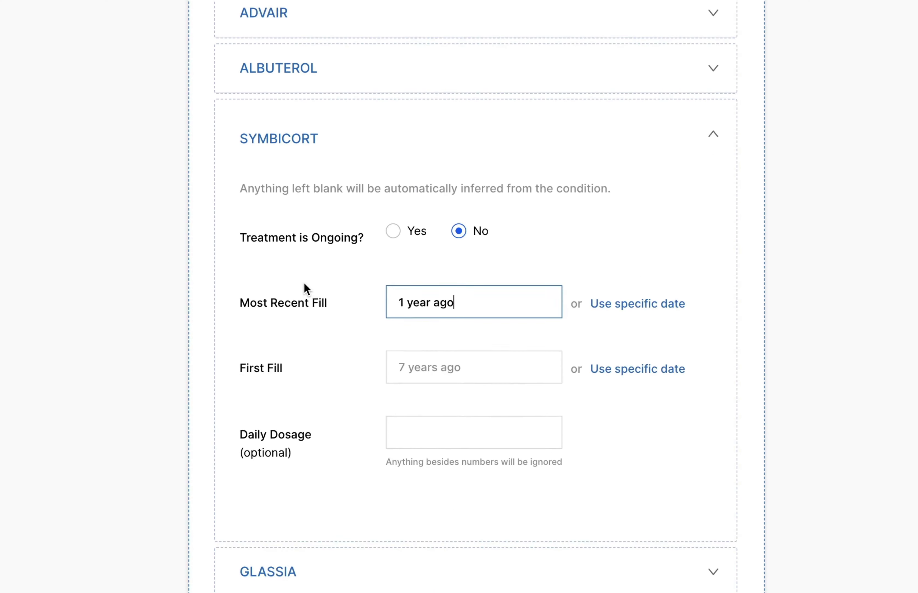
Step: Set the COPD condition's most recent event or diagnosis to 9 years ago
{"action": "scroll", "coordinate": [308, 270], "scroll_direction": "down", "scroll_amount": 1}
{"action": "scroll", "coordinate": [469, 12], "scroll_direction": "up", "scroll_amount": 1}
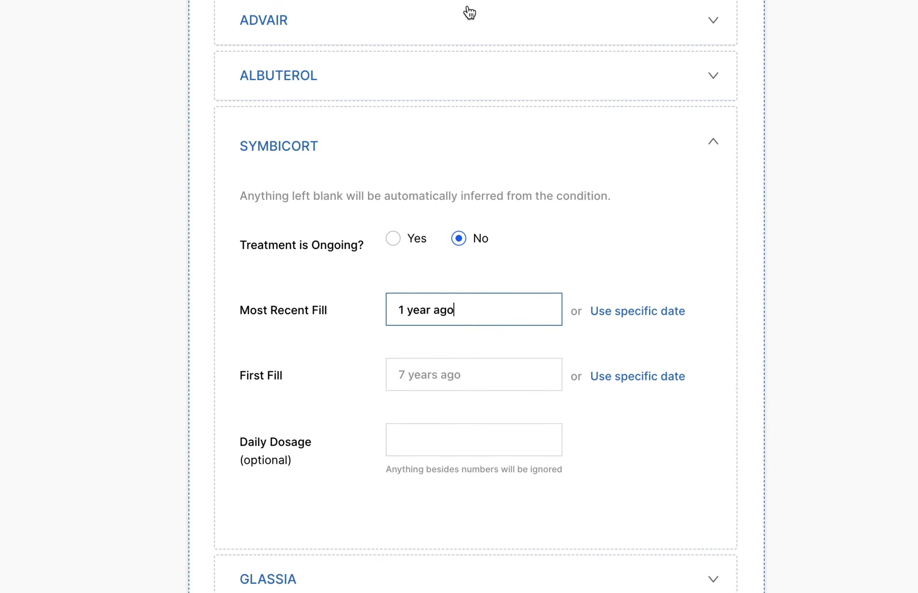
{"action": "scroll", "coordinate": [469, 24], "scroll_direction": "down", "scroll_amount": 1}
{"action": "scroll", "coordinate": [463, 362], "scroll_direction": "up", "scroll_amount": 12}
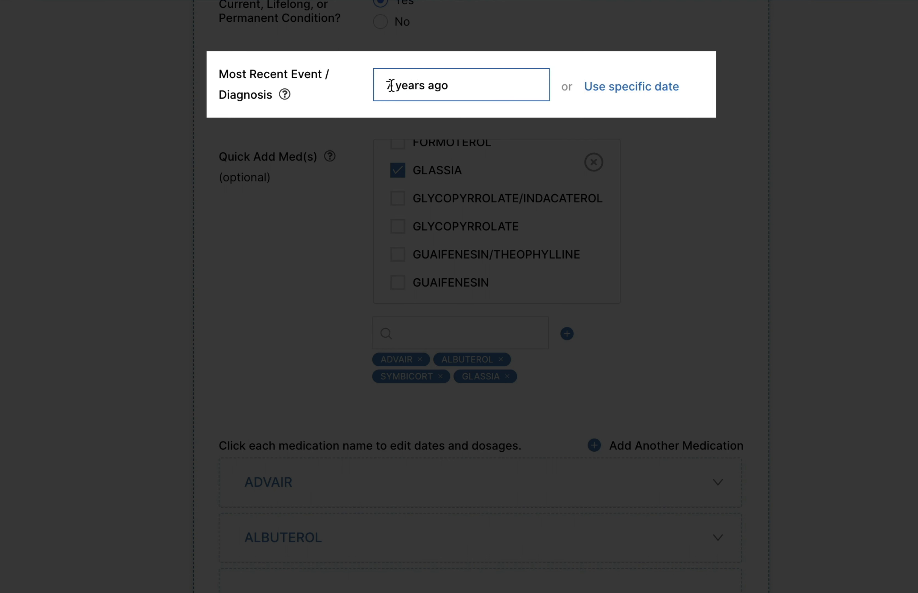
{"action": "left_click_drag", "start_coordinate": [391, 86], "coordinate": [342, 85]}
{"action": "type", "text": "9"}
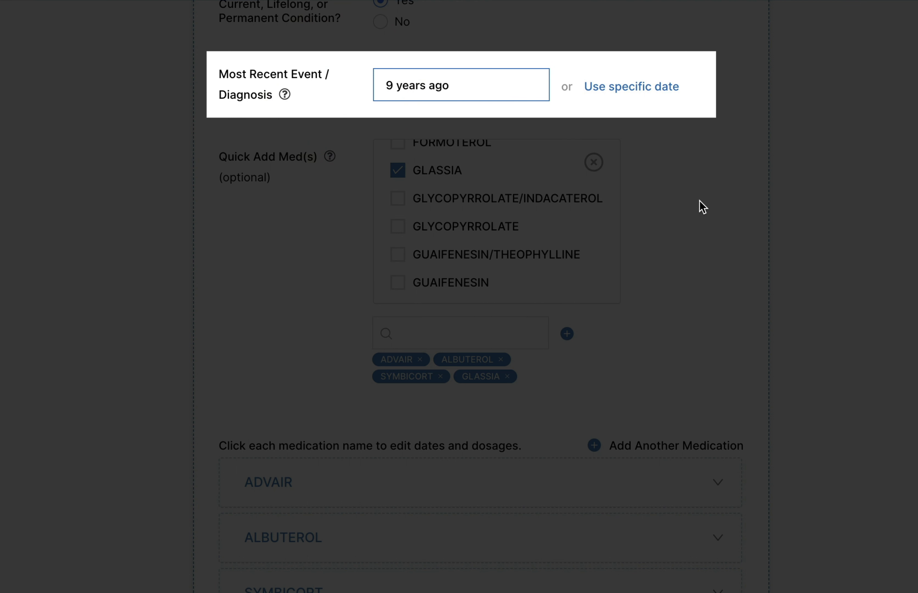
Step: Check the inferred first fill dates in the details of SYMBICORT and ALBUTEROL, and leave the entries collapsed
{"action": "scroll", "coordinate": [687, 235], "scroll_direction": "down", "scroll_amount": 5}
{"action": "left_click", "coordinate": [636, 419]}
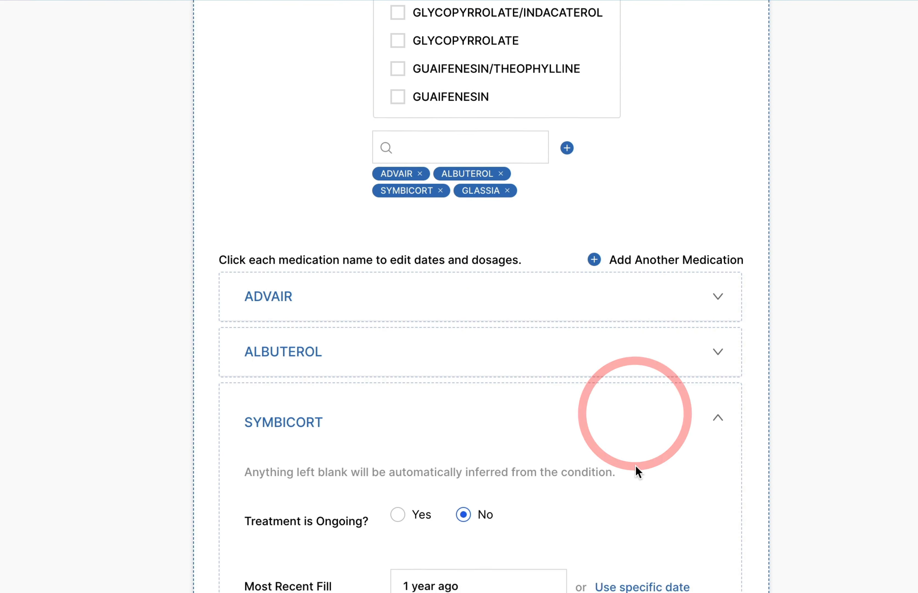
{"action": "scroll", "coordinate": [400, 579], "scroll_direction": "down", "scroll_amount": 2}
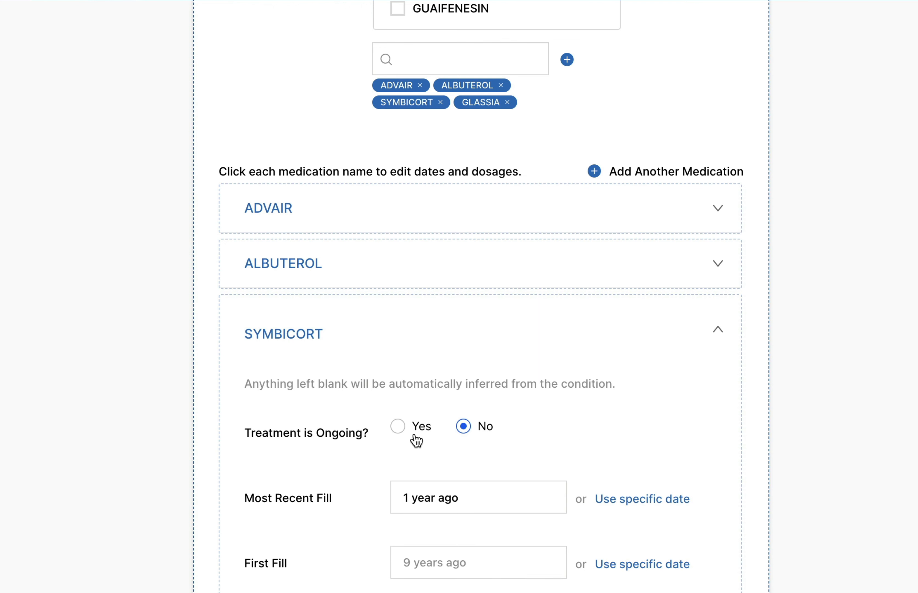
{"action": "left_click", "coordinate": [555, 274]}
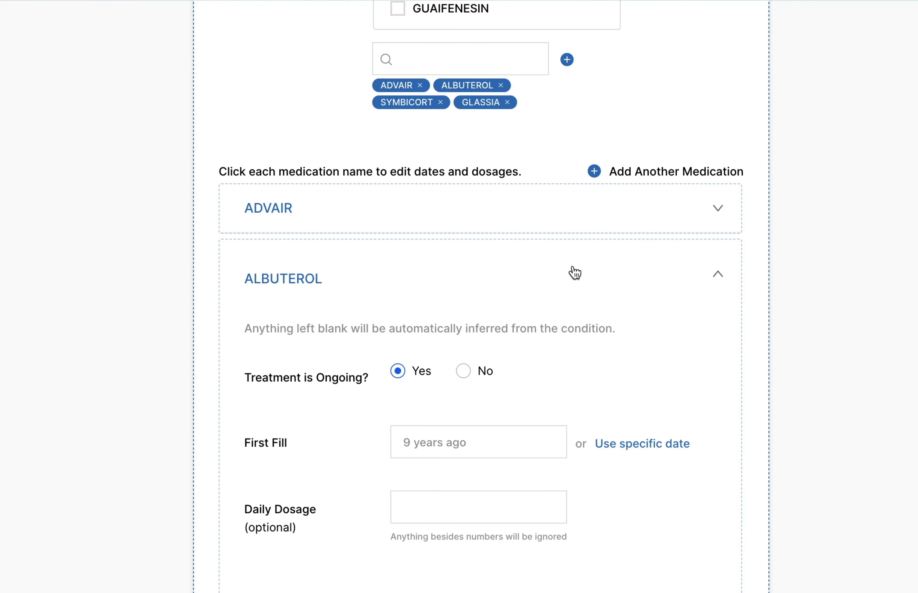
{"action": "left_click", "coordinate": [592, 273]}
Step: Save the COPD condition with its four medications and start another profile entry
{"action": "scroll", "coordinate": [621, 308], "scroll_direction": "up", "scroll_amount": 8}
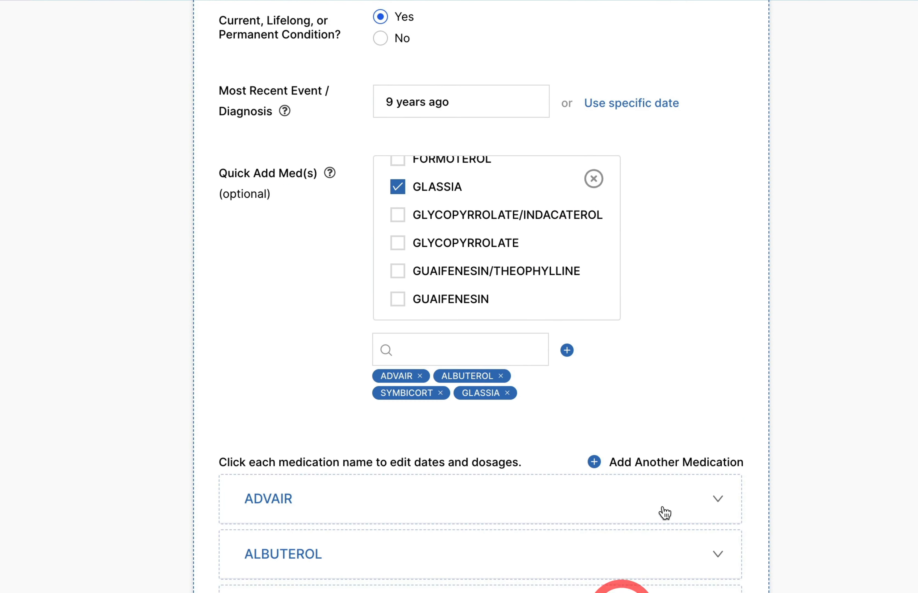
{"action": "left_click", "coordinate": [683, 470]}
{"action": "left_click", "coordinate": [661, 371]}
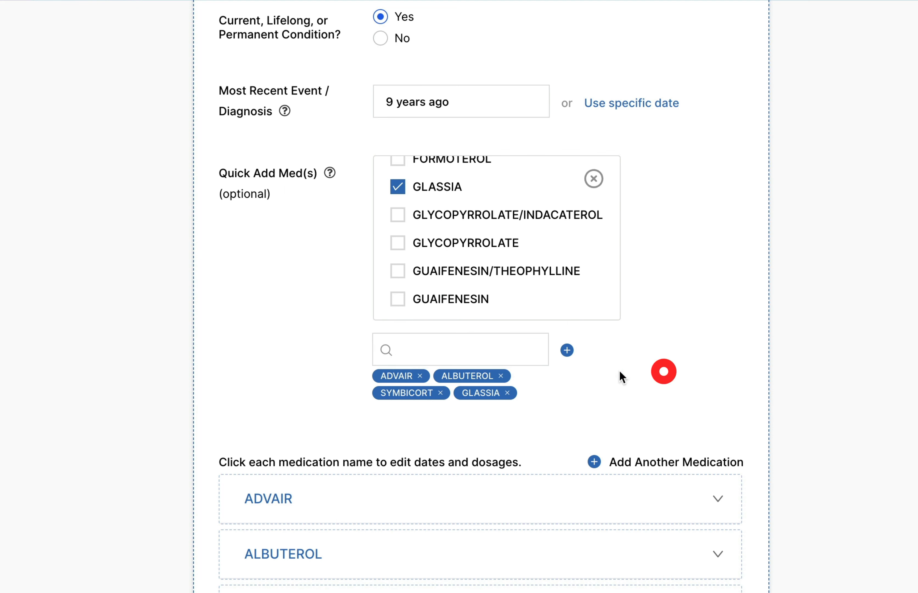
{"action": "left_click", "coordinate": [515, 348]}
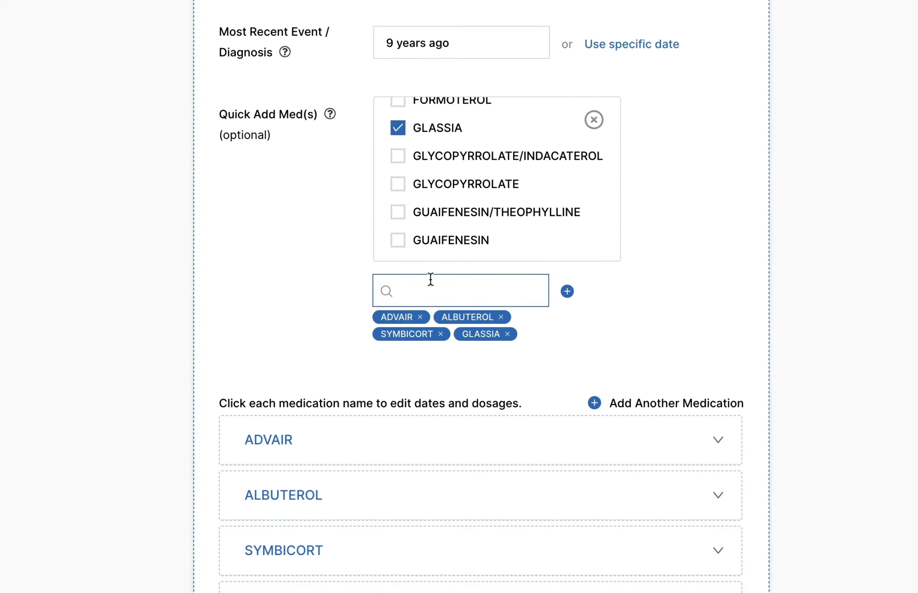
{"action": "scroll", "coordinate": [800, 157], "scroll_direction": "down", "scroll_amount": 3}
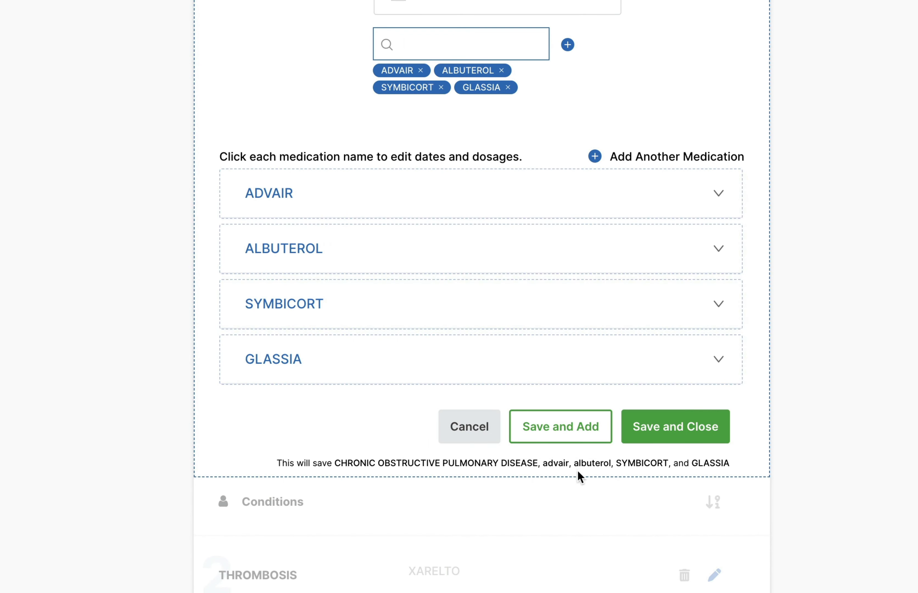
{"action": "scroll", "coordinate": [548, 459], "scroll_direction": "up", "scroll_amount": 5}
{"action": "scroll", "coordinate": [549, 465], "scroll_direction": "down", "scroll_amount": 5}
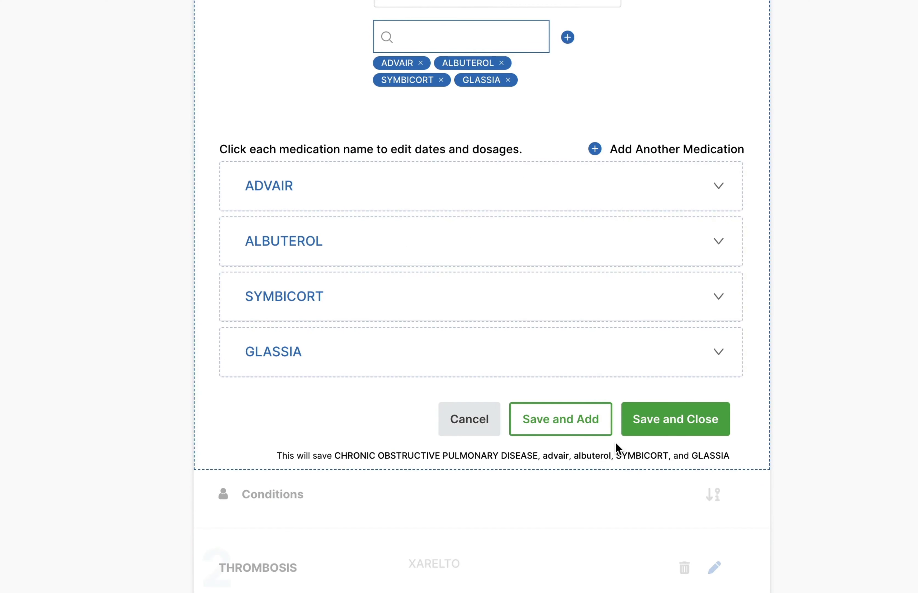
{"action": "left_click", "coordinate": [570, 422]}
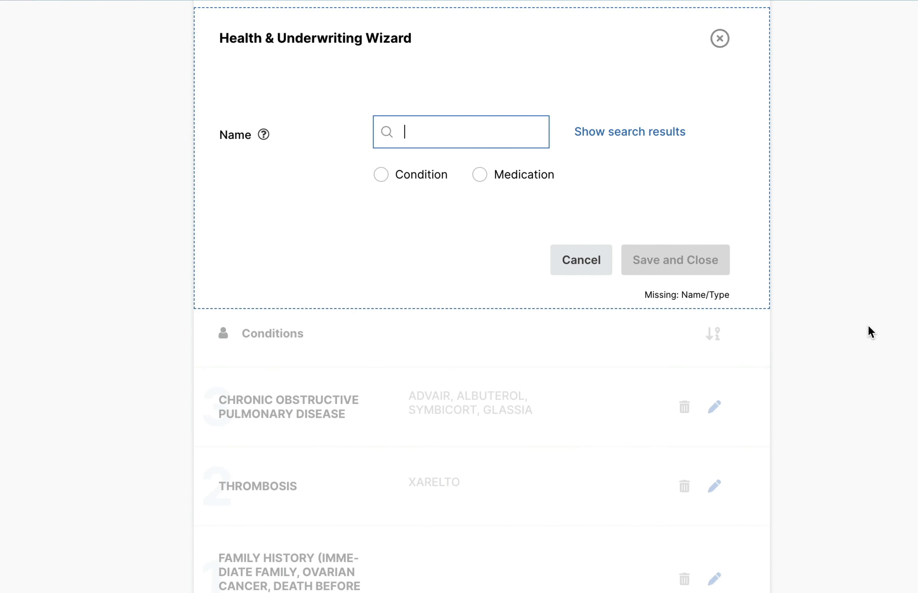
Step: Search for INSULIN and choose INSULIN DETEMIR as the medication for the new entry
{"action": "type", "text": "INSUL"}
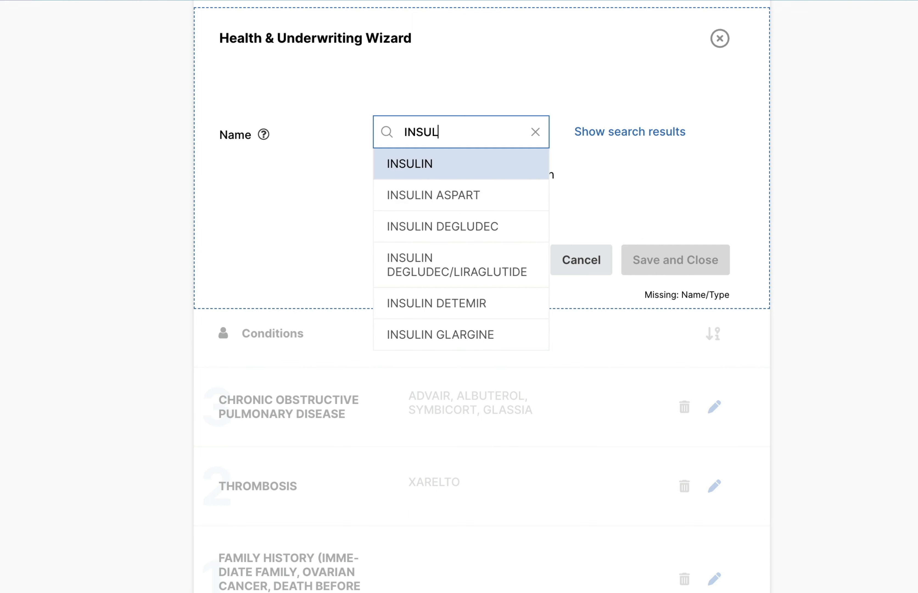
{"action": "key", "text": "Down"}
{"action": "type", "text": "IN"}
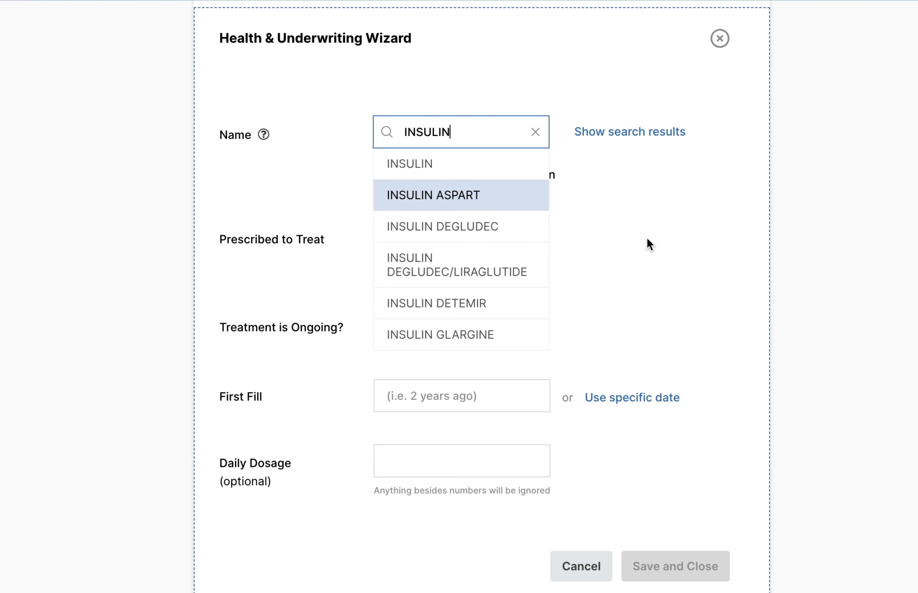
{"action": "key", "text": "Down"}
{"action": "key", "text": "Down"}
{"action": "key", "text": "Down"}
{"action": "key", "text": "Down"}
{"action": "key", "text": "Up"}
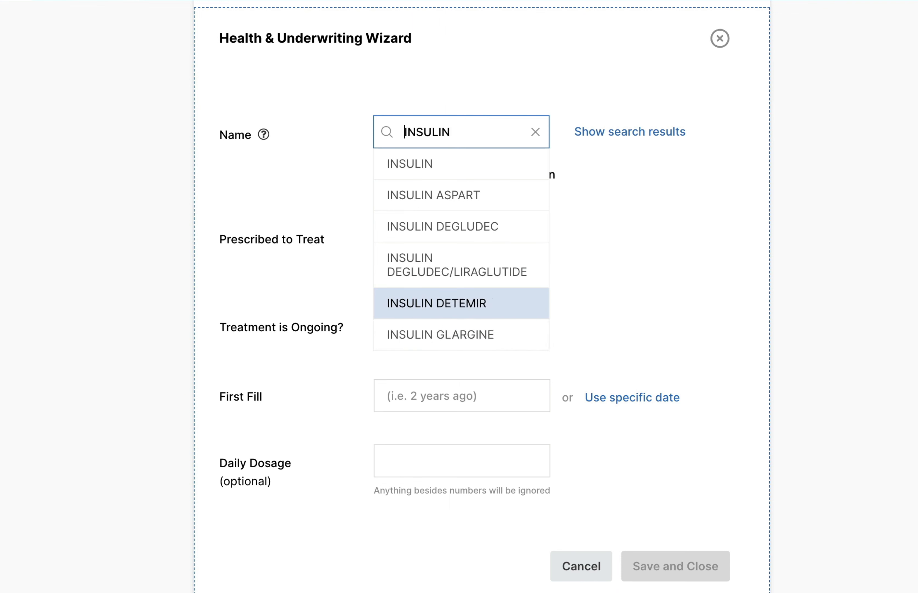
{"action": "key", "text": "Return"}
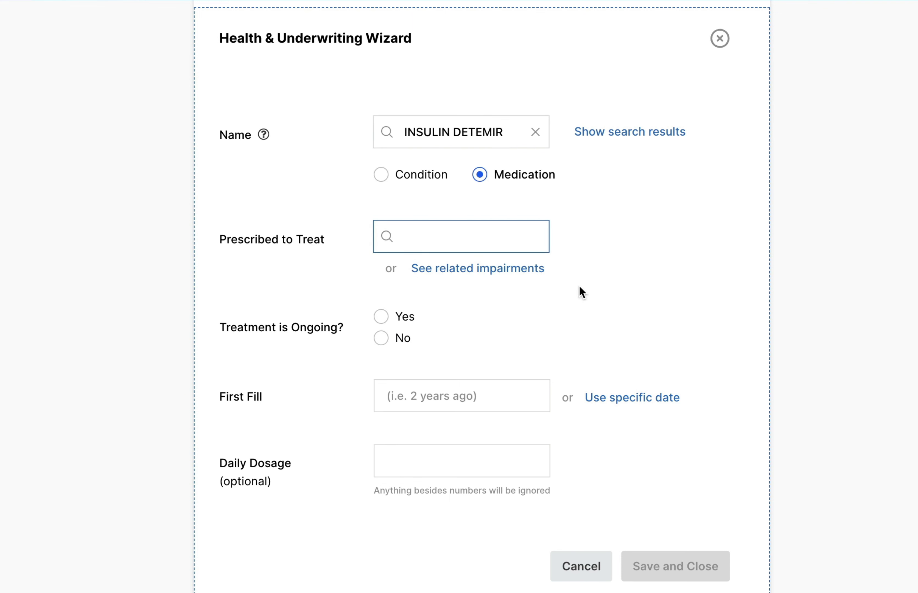
Step: Look through the related impairments listed for INSULIN DETEMIR and close the list
{"action": "left_click", "coordinate": [447, 269]}
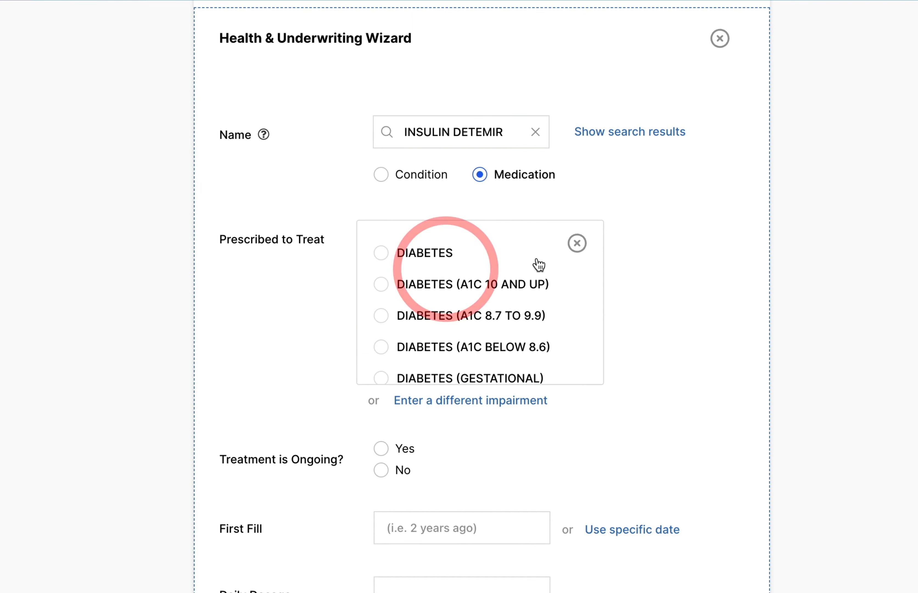
{"action": "scroll", "coordinate": [537, 293], "scroll_direction": "down", "scroll_amount": 3}
{"action": "left_click", "coordinate": [577, 244]}
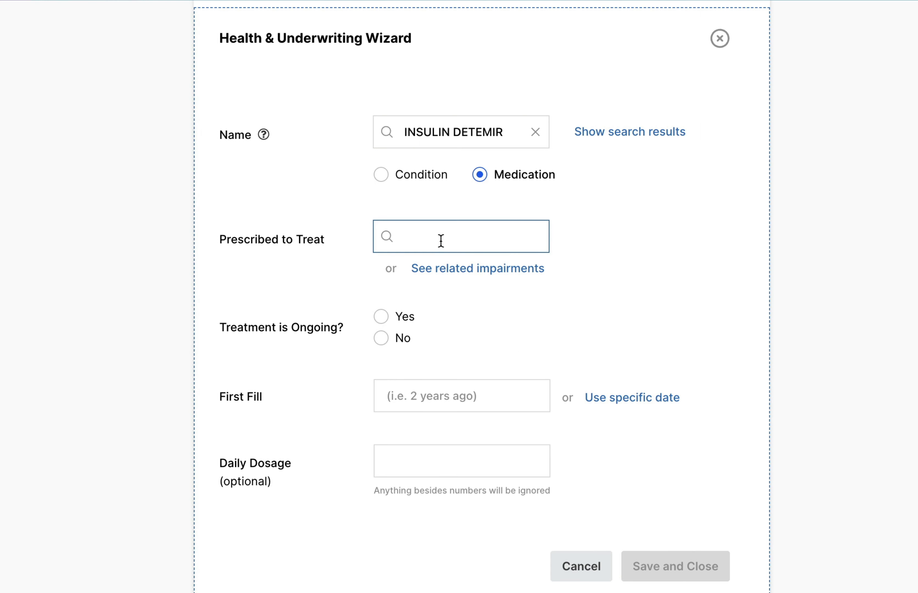
Step: Set DIABETES (CONTROLLED) as the condition that INSULIN DETEMIR is prescribed to treat
{"action": "type", "text": "DIAB"}
{"action": "key", "text": "Down"}
{"action": "key", "text": "Down"}
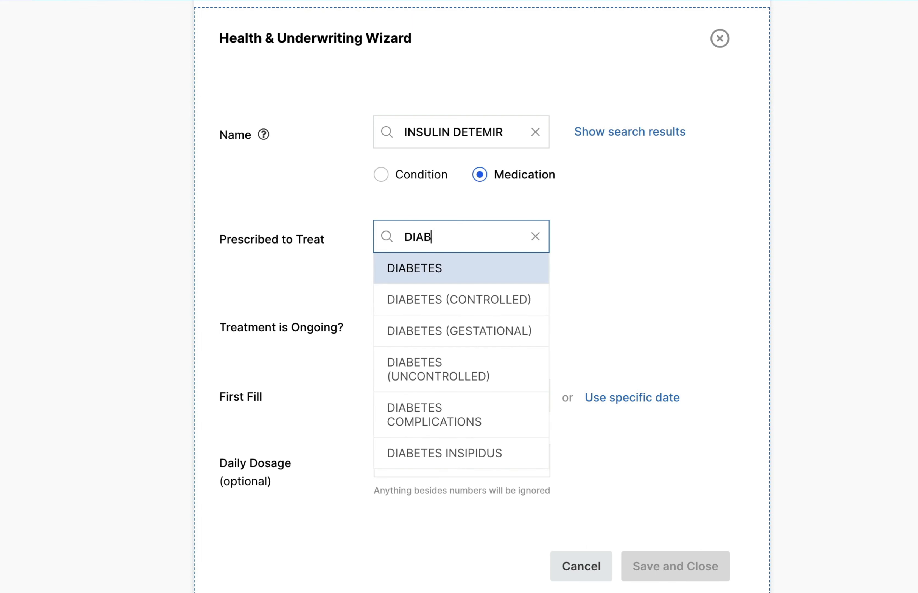
{"action": "key", "text": "Return"}
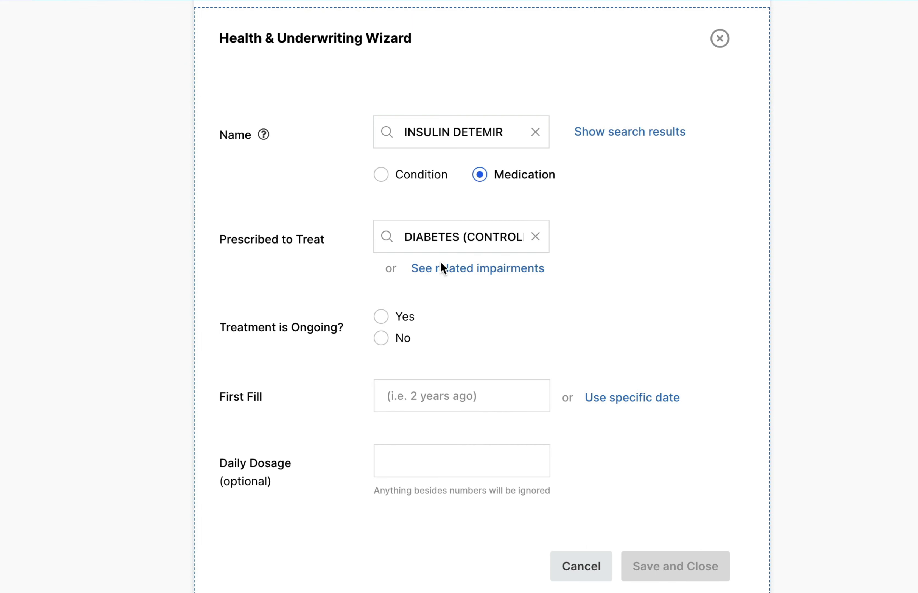
{"action": "left_click", "coordinate": [406, 320]}
{"action": "left_click", "coordinate": [420, 395]}
{"action": "type", "text": "7 years"}
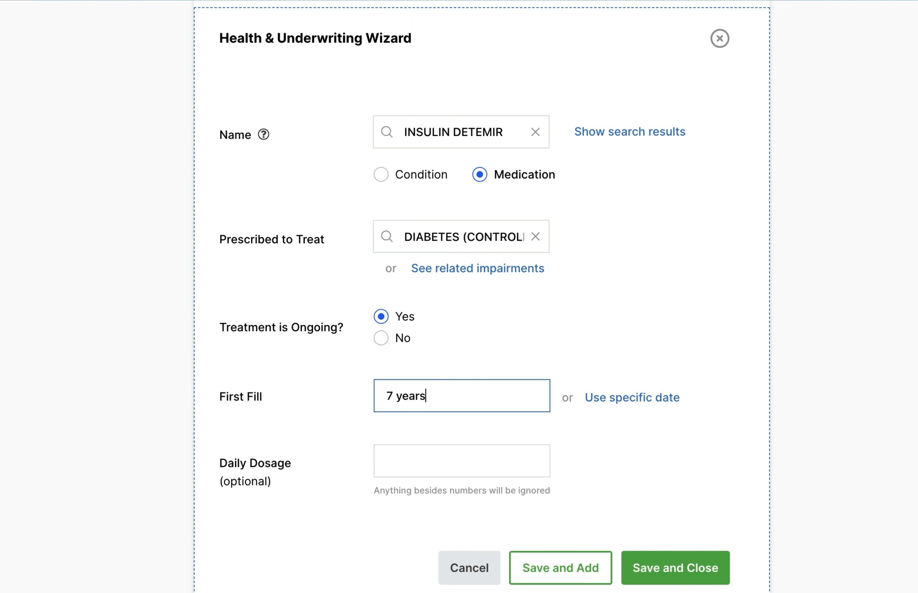
{"action": "key", "text": "ctrl+a"}
{"action": "key", "text": "BackSpace"}
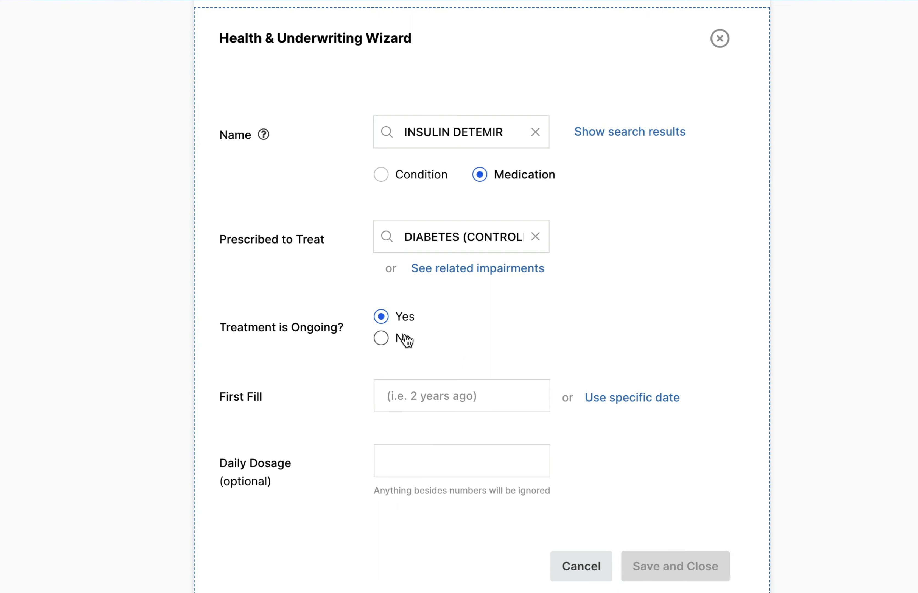
Step: Mark the insulin treatment as not ongoing, most recently filled 1 year ago and first filled 5 years ago, and save the entry
{"action": "left_click", "coordinate": [404, 337]}
{"action": "left_click", "coordinate": [478, 401]}
{"action": "type", "text": "1 year "}
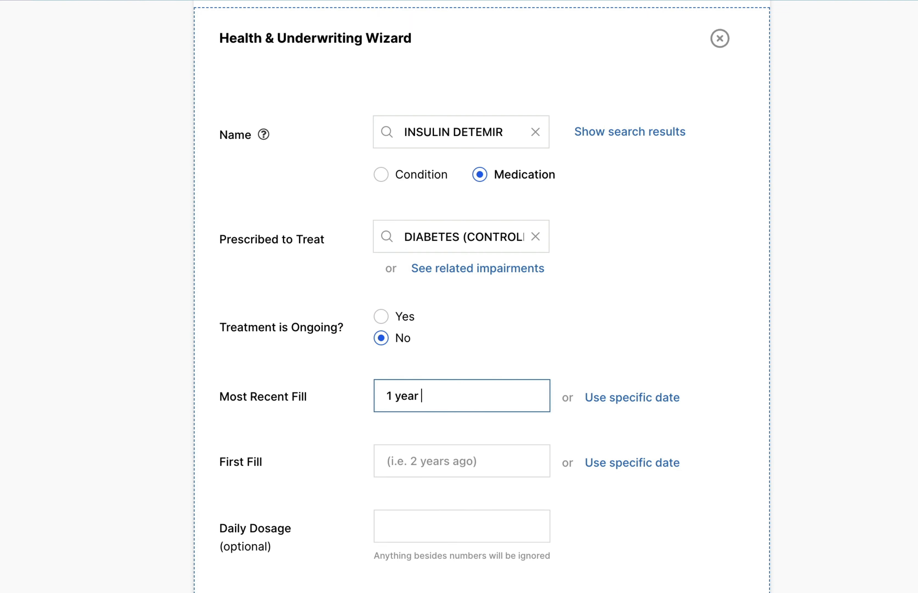
{"action": "type", "text": "ago"}
{"action": "left_click", "coordinate": [493, 455]}
{"action": "type", "text": "5 "}
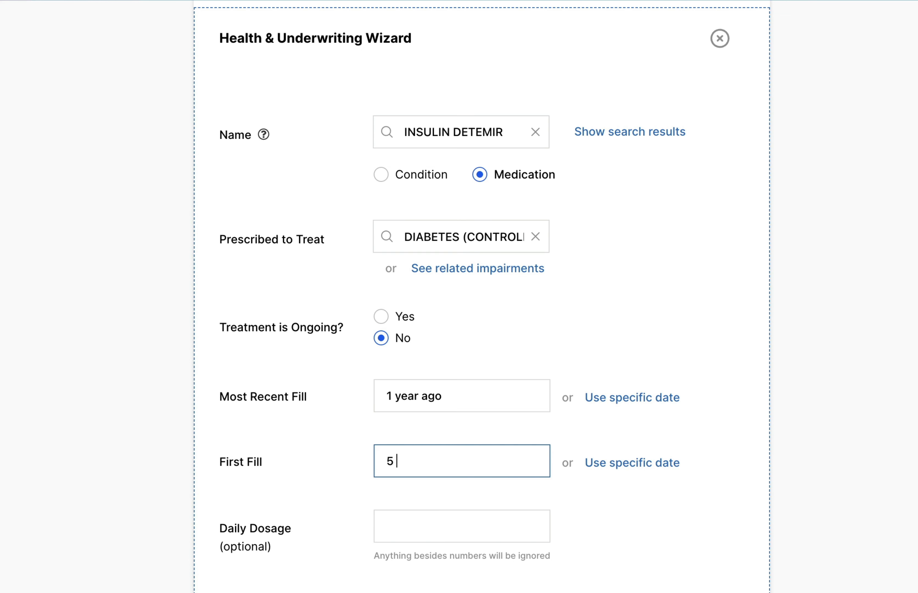
{"action": "type", "text": "years ago"}
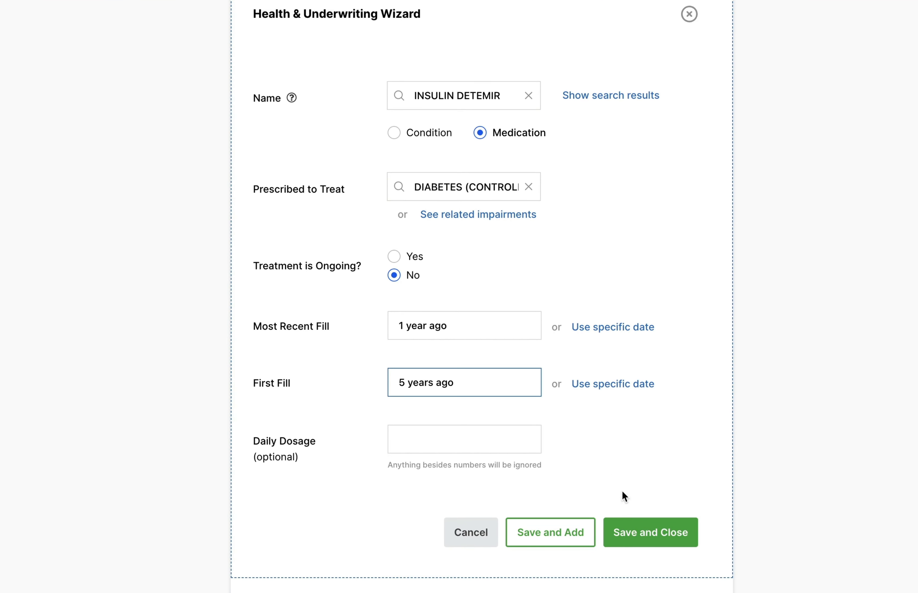
{"action": "left_click", "coordinate": [636, 533]}
Step: Delete the DIABETES (CONTROLLED) condition from the profile and review the remaining conditions and medications
{"action": "scroll", "coordinate": [529, 334], "scroll_direction": "up", "scroll_amount": 3}
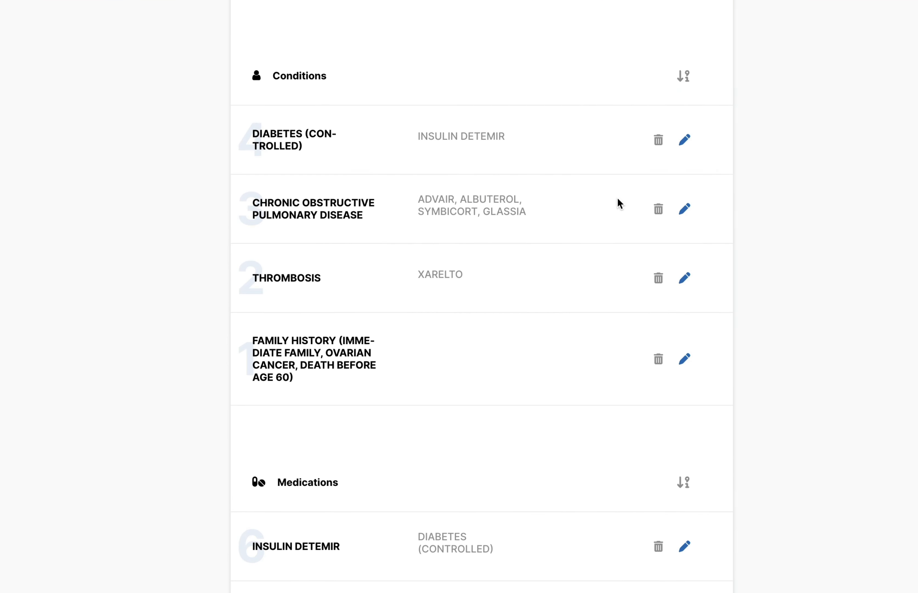
{"action": "left_click", "coordinate": [659, 141]}
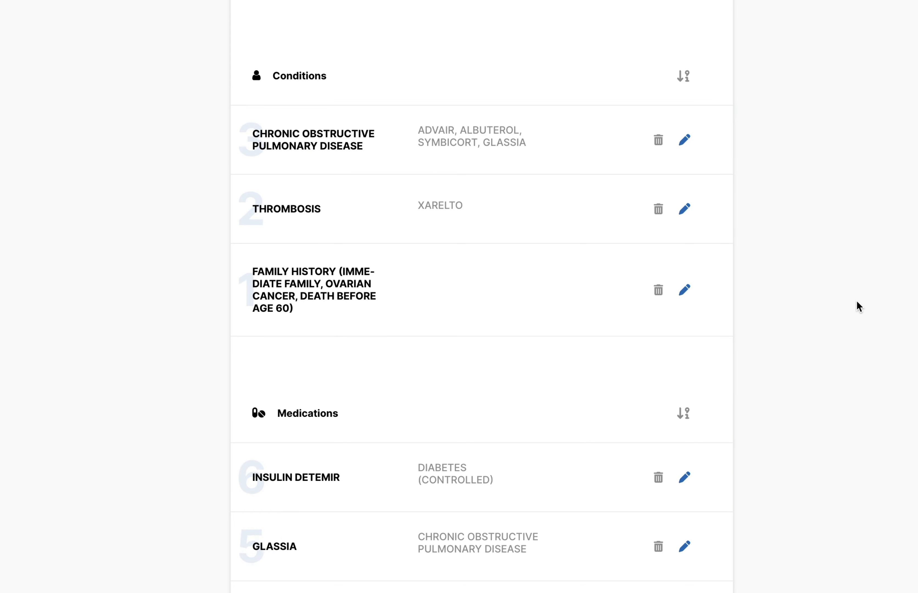
{"action": "scroll", "coordinate": [857, 307], "scroll_direction": "down", "scroll_amount": 4}
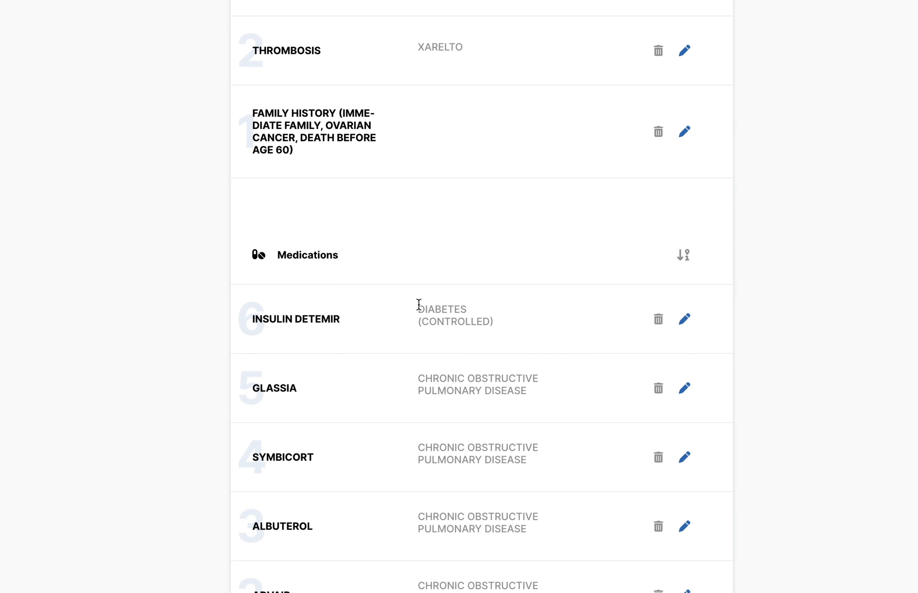
{"action": "scroll", "coordinate": [448, 225], "scroll_direction": "up", "scroll_amount": 3}
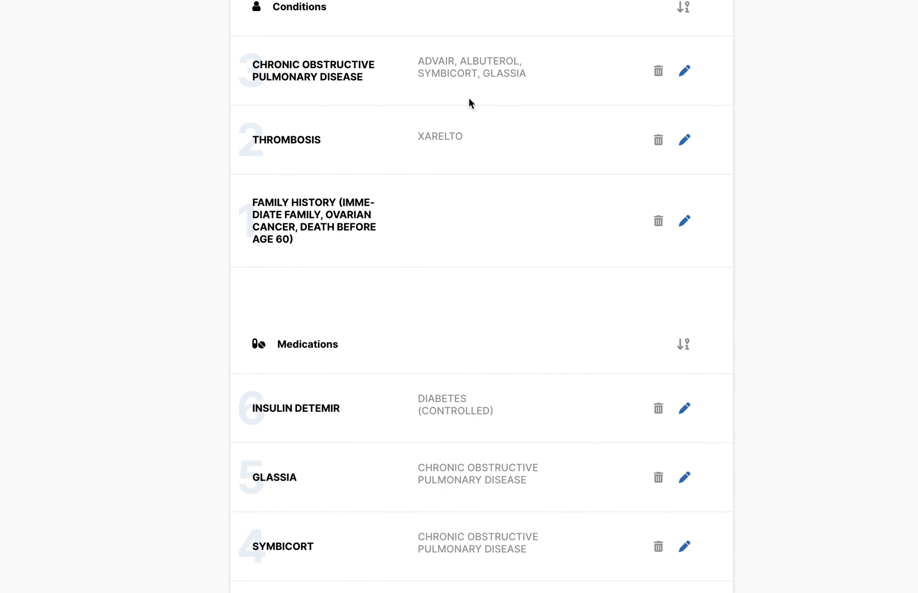
{"action": "scroll", "coordinate": [470, 104], "scroll_direction": "up", "scroll_amount": 3}
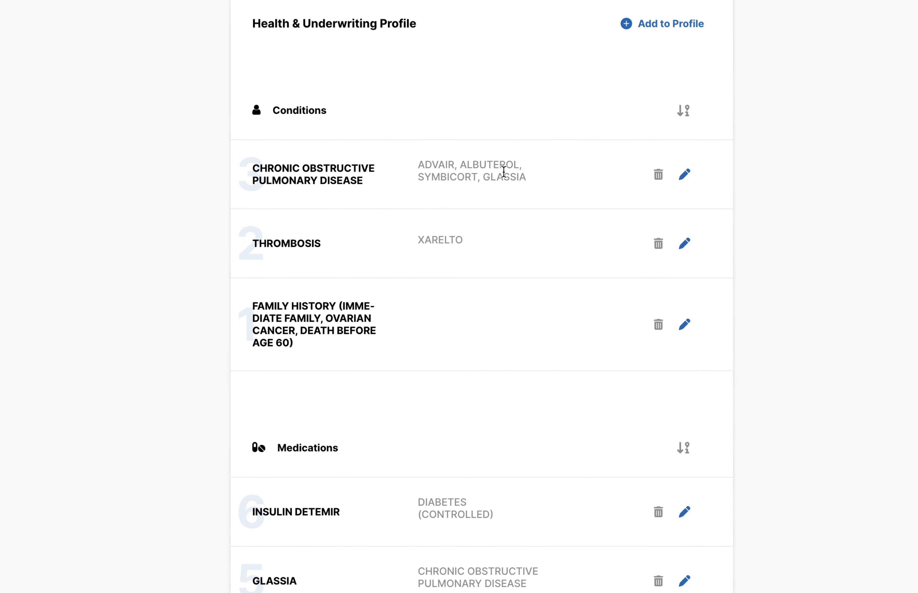
{"action": "scroll", "coordinate": [503, 171], "scroll_direction": "down", "scroll_amount": 10}
{"action": "scroll", "coordinate": [504, 176], "scroll_direction": "up", "scroll_amount": 20}
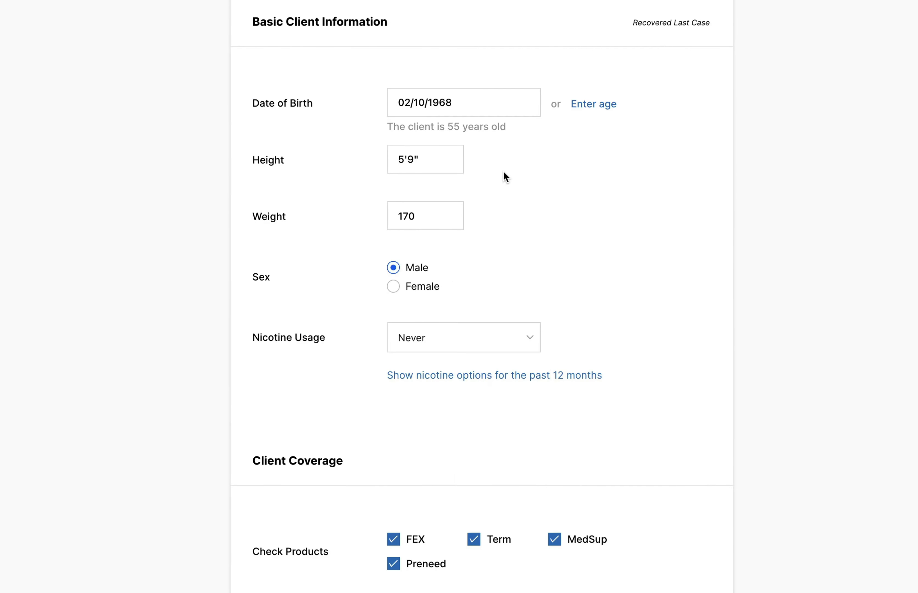
Step: Run the quote with the updated health profile and browse the Final Expense options for the $10,000 face value
{"action": "scroll", "coordinate": [504, 172], "scroll_direction": "down", "scroll_amount": 15}
{"action": "left_click", "coordinate": [656, 502]}
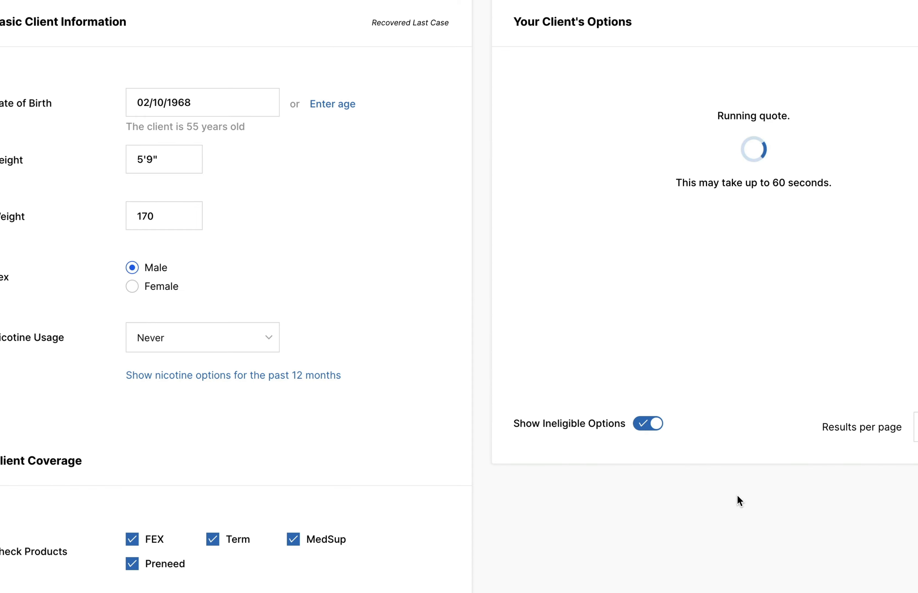
{"action": "scroll", "coordinate": [371, 549], "scroll_direction": "down", "scroll_amount": 3}
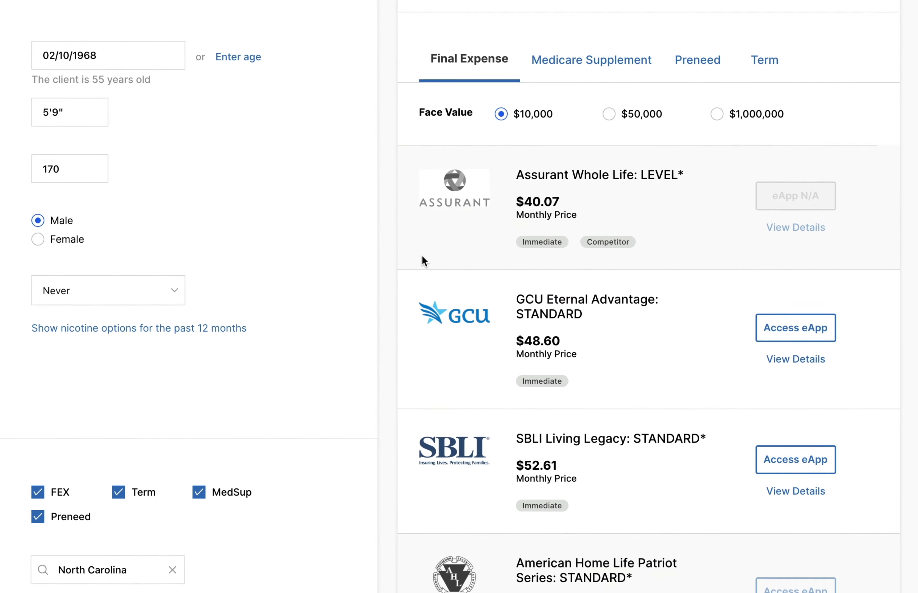
{"action": "scroll", "coordinate": [422, 254], "scroll_direction": "down", "scroll_amount": 18}
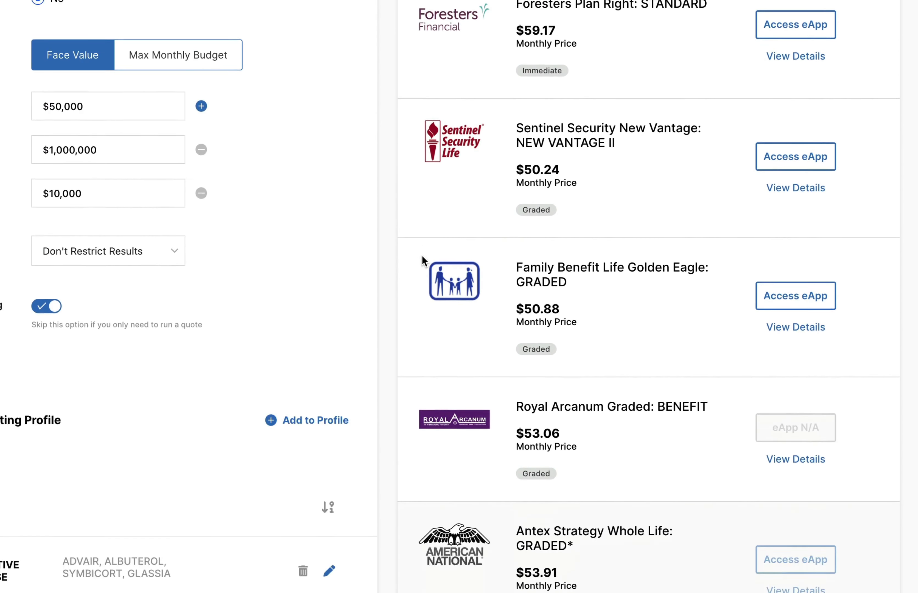
{"action": "scroll", "coordinate": [422, 255], "scroll_direction": "down", "scroll_amount": 16}
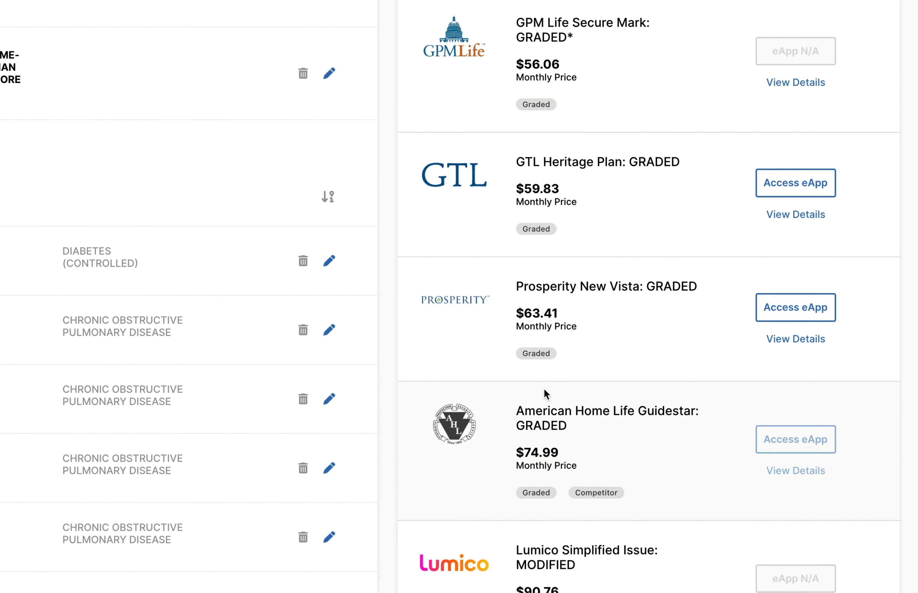
Step: Review the remaining graded, modified and ROP plans in the $10,000 Final Expense results
{"action": "scroll", "coordinate": [669, 451], "scroll_direction": "down", "scroll_amount": 7}
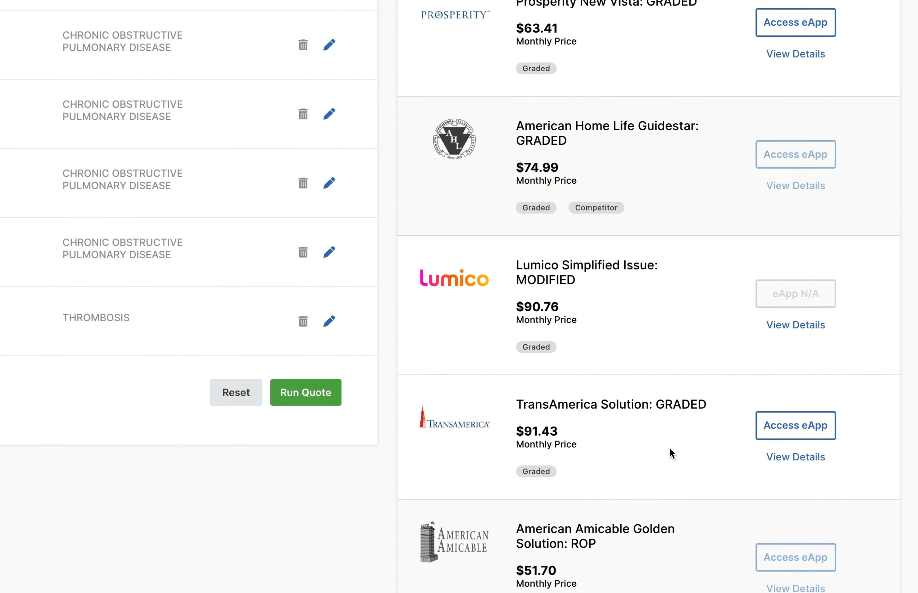
{"action": "scroll", "coordinate": [669, 446], "scroll_direction": "down", "scroll_amount": 7}
{"action": "scroll", "coordinate": [669, 447], "scroll_direction": "up", "scroll_amount": 20}
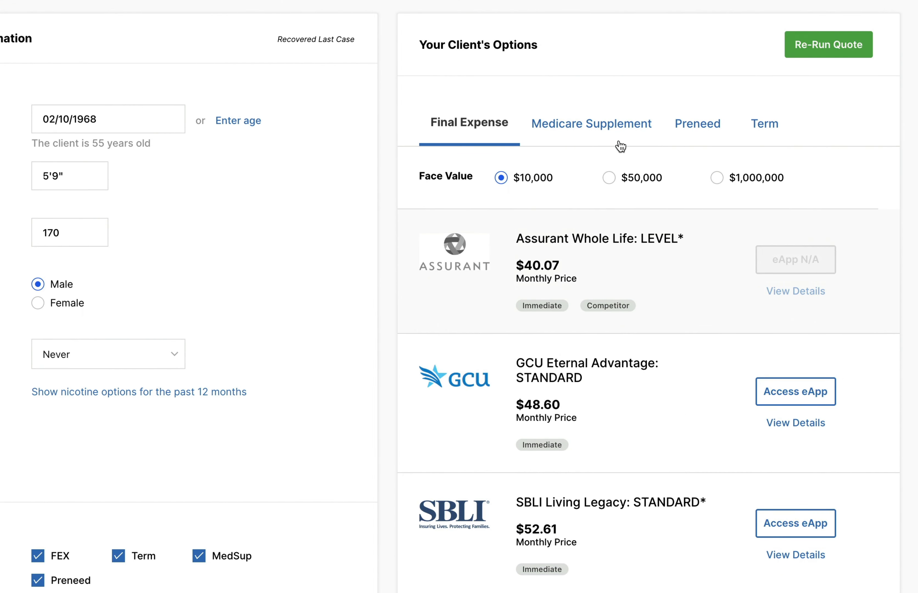
Step: Display the Medicare Supplement options and hide the ineligible ones from the results
{"action": "left_click", "coordinate": [615, 122]}
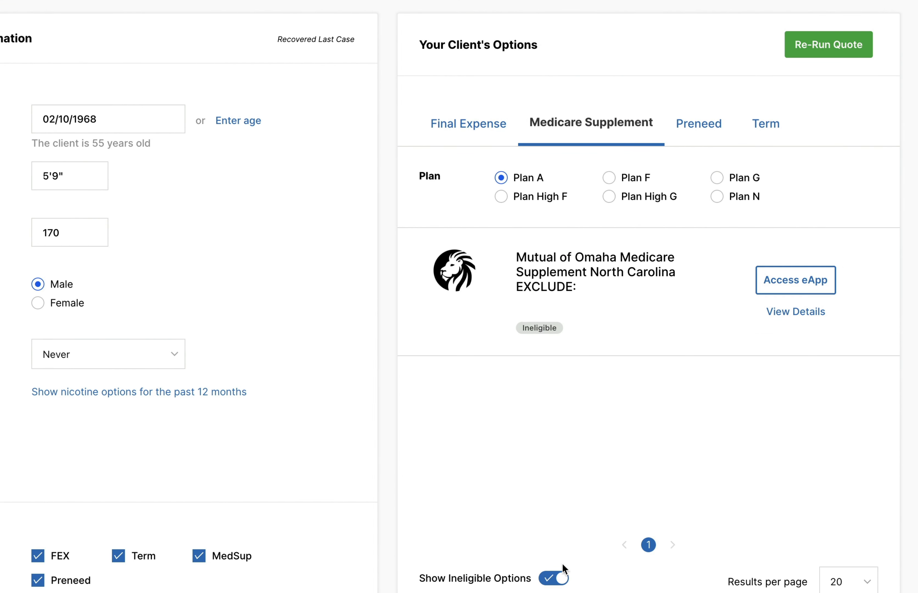
{"action": "left_click", "coordinate": [555, 577]}
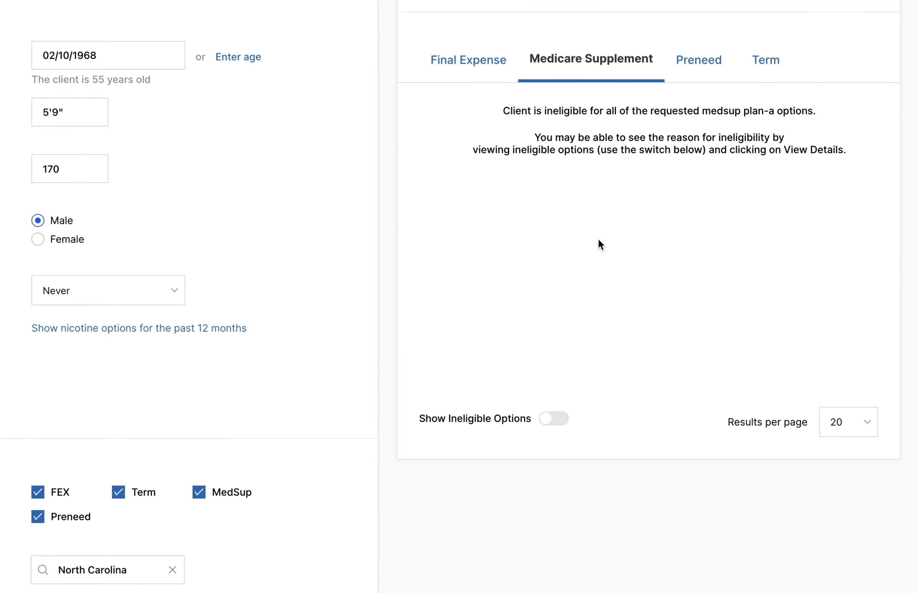
{"action": "left_click", "coordinate": [431, 63]}
{"action": "left_click", "coordinate": [542, 64]}
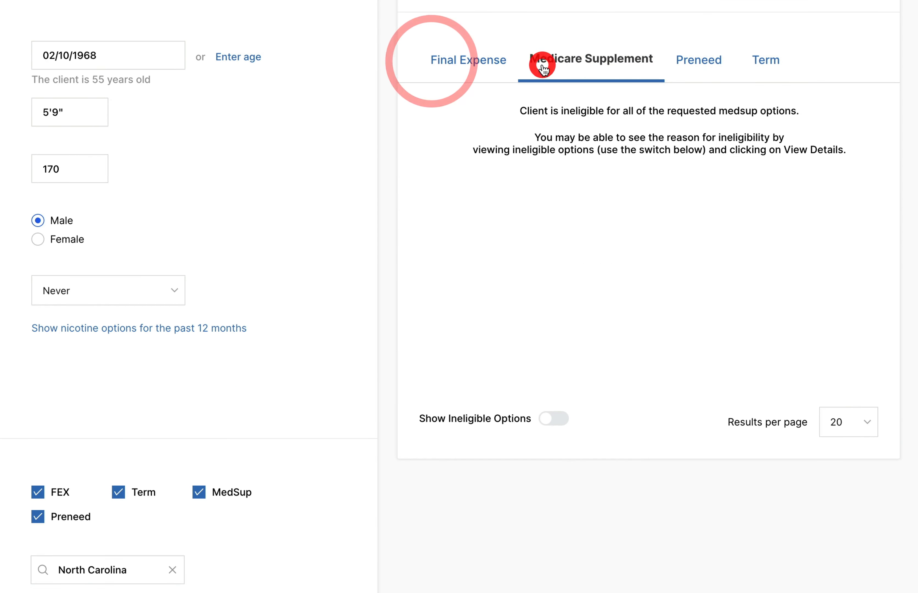
Step: Inspect the product types, the North Carolina state selection and the empty field beneath it in the client form
{"action": "scroll", "coordinate": [482, 148], "scroll_direction": "down", "scroll_amount": 5}
{"action": "left_click", "coordinate": [83, 456]}
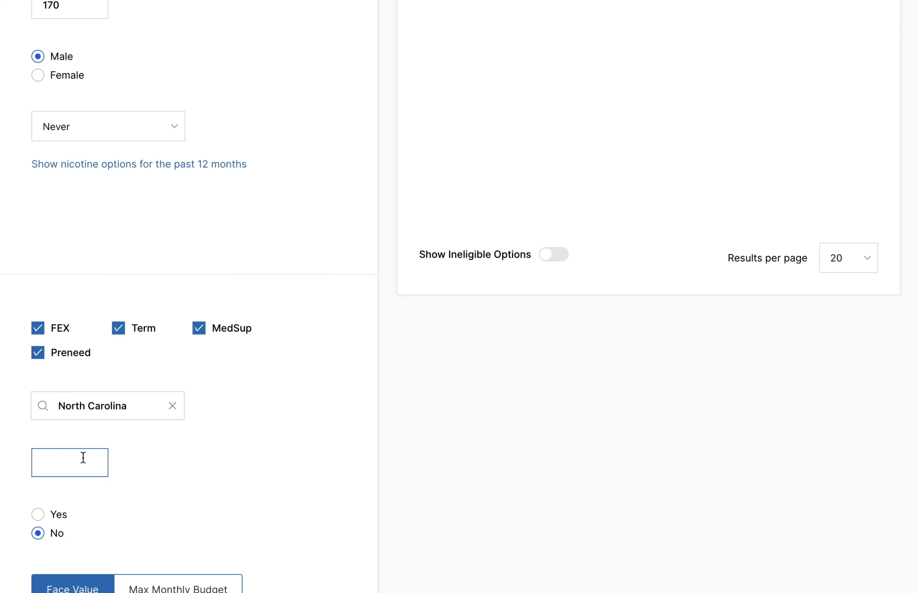
{"action": "left_click", "coordinate": [359, 458]}
{"action": "scroll", "coordinate": [359, 458], "scroll_direction": "up", "scroll_amount": 7}
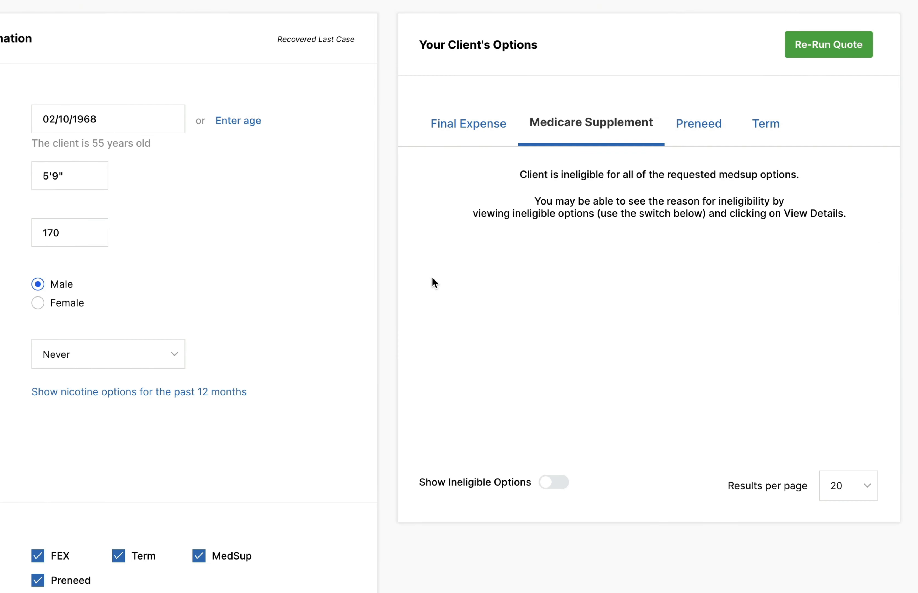
Step: Check the Preneed options for the $50,000 and $10,000 face values
{"action": "left_click", "coordinate": [710, 127]}
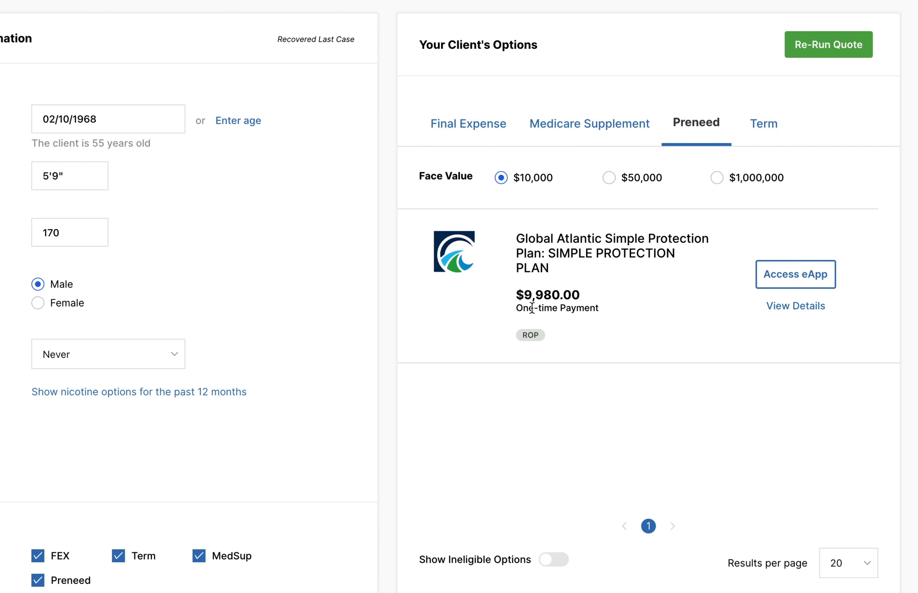
{"action": "left_click", "coordinate": [641, 179]}
{"action": "left_click", "coordinate": [498, 180]}
Step: Compare the Term options for the $50,000 and $1,000,000 face values, returning to $50,000
{"action": "left_click", "coordinate": [764, 123]}
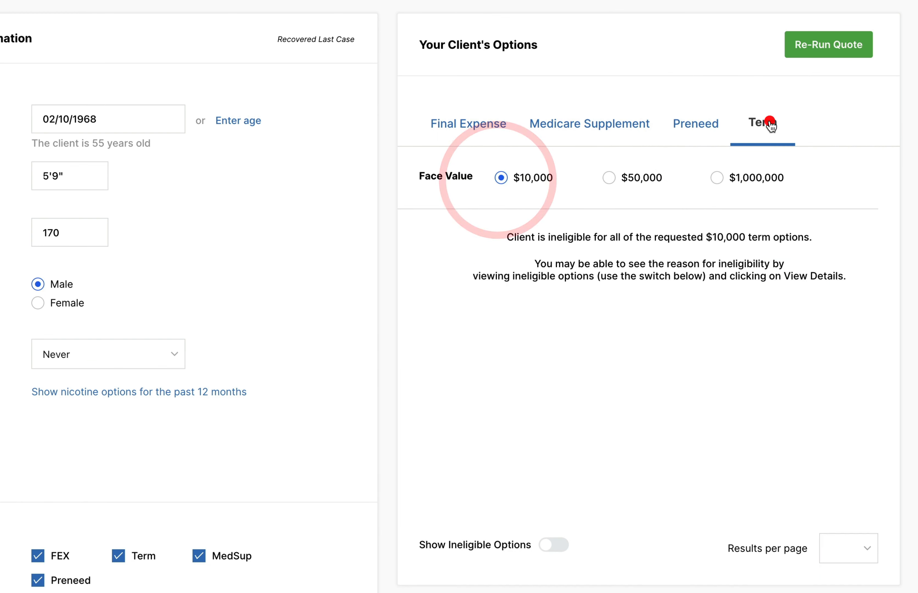
{"action": "left_click", "coordinate": [640, 177]}
{"action": "left_click", "coordinate": [748, 179]}
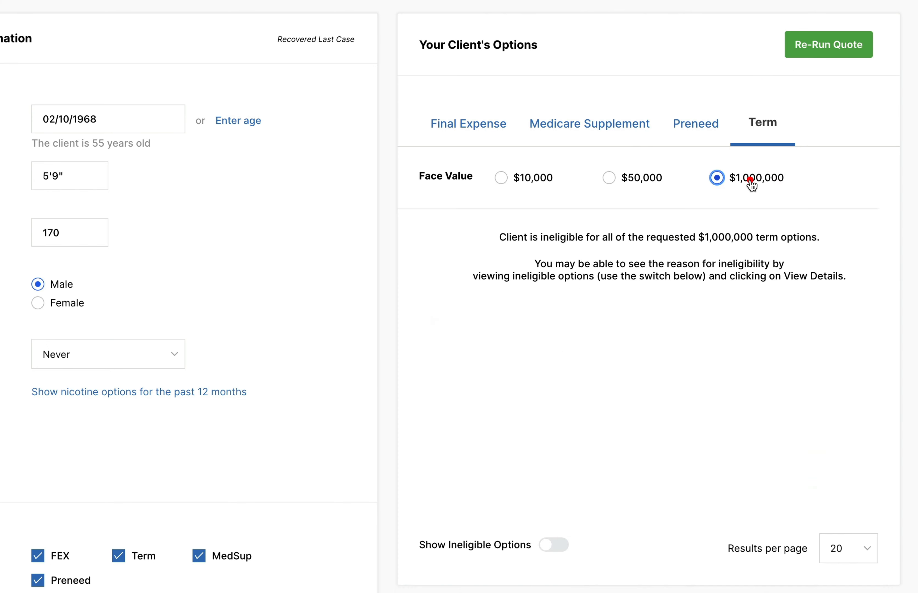
{"action": "left_click", "coordinate": [629, 184]}
Step: Compare the $50,000 Term options across the 10, 15, 20 and 25 year terms, ending on 10 years
{"action": "left_click", "coordinate": [545, 218]}
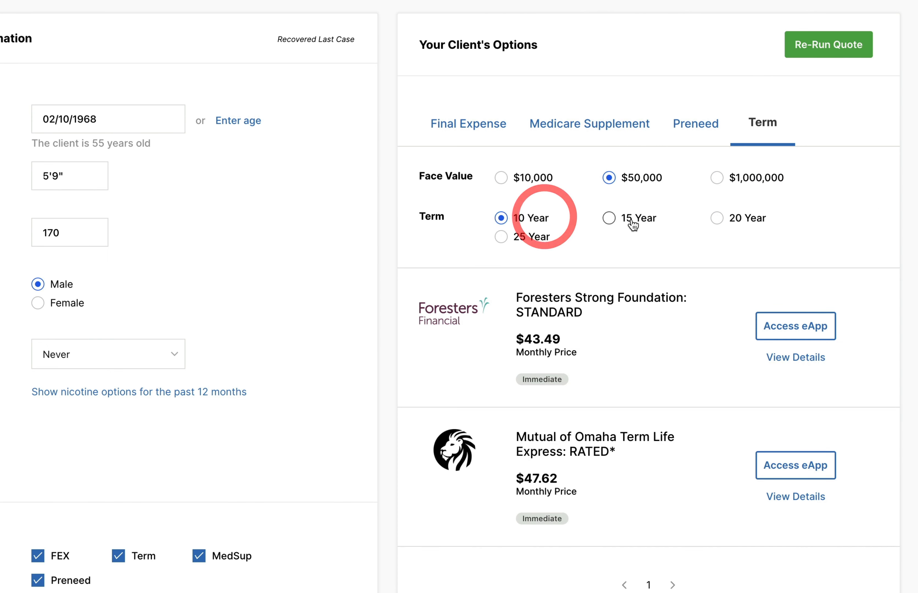
{"action": "left_click", "coordinate": [631, 219]}
{"action": "left_click", "coordinate": [747, 219]}
{"action": "left_click", "coordinate": [513, 239]}
{"action": "left_click", "coordinate": [515, 219]}
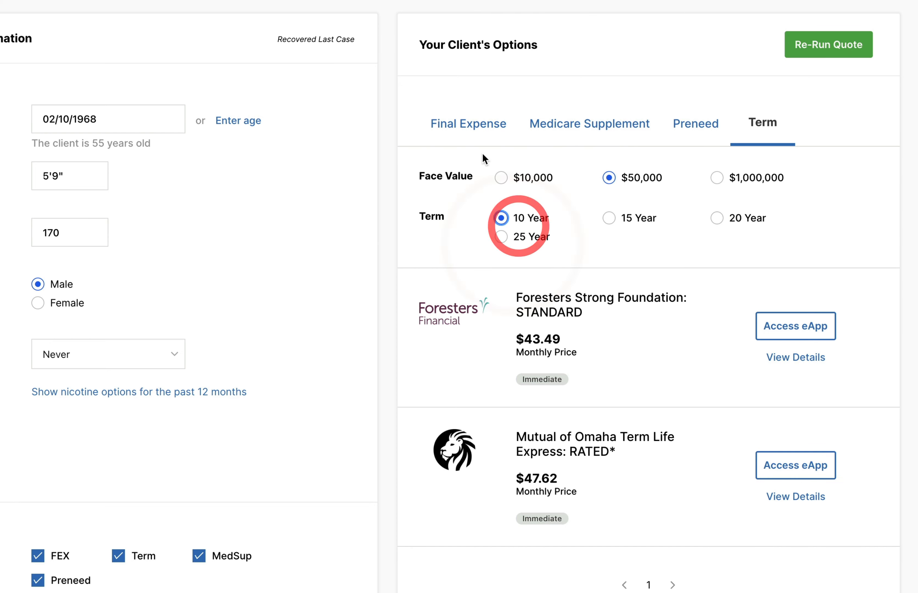
{"action": "left_click", "coordinate": [482, 143]}
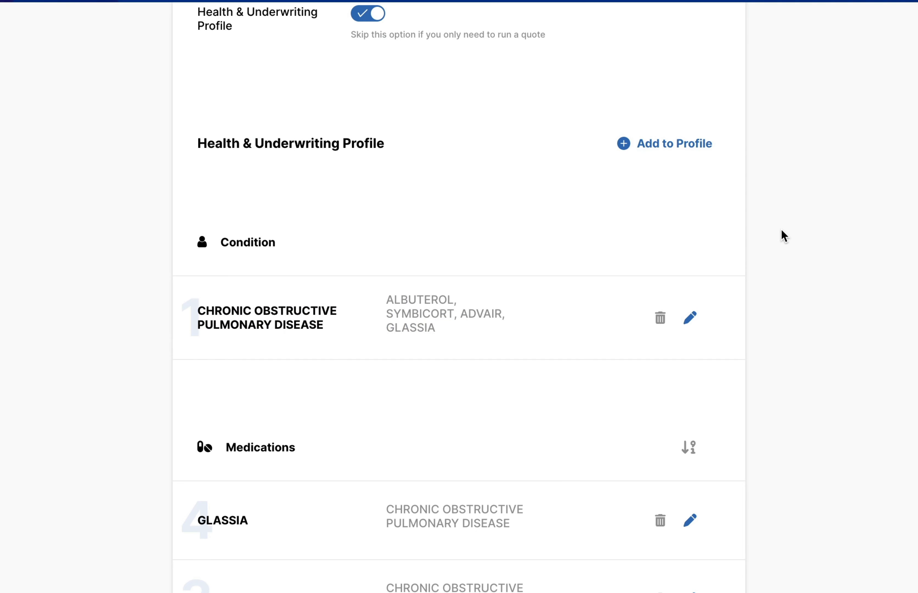
Step: Start a new health profile entry named CUSTOM and classify it as a medication
{"action": "left_click", "coordinate": [693, 154]}
{"action": "type", "text": "CUSTOM"}
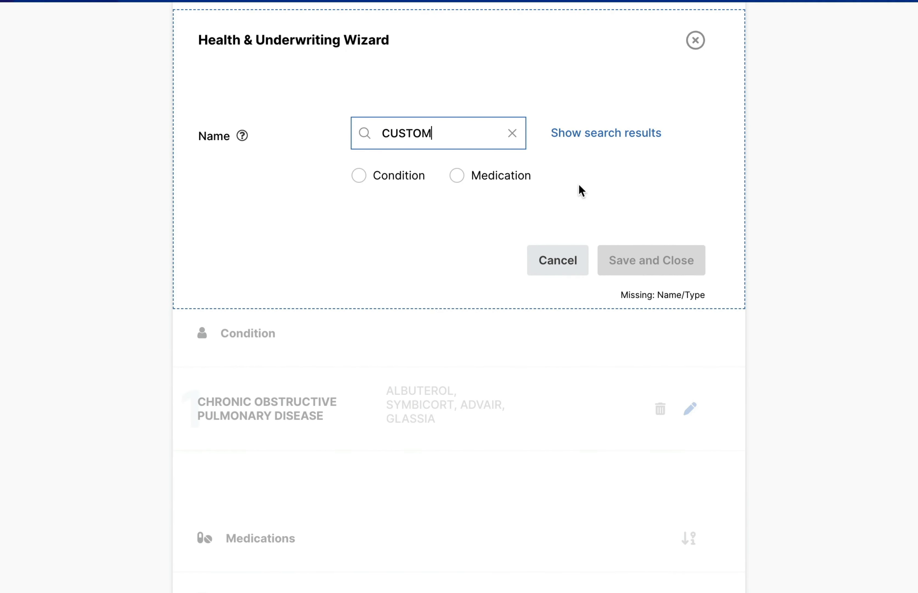
{"action": "left_click", "coordinate": [510, 184]}
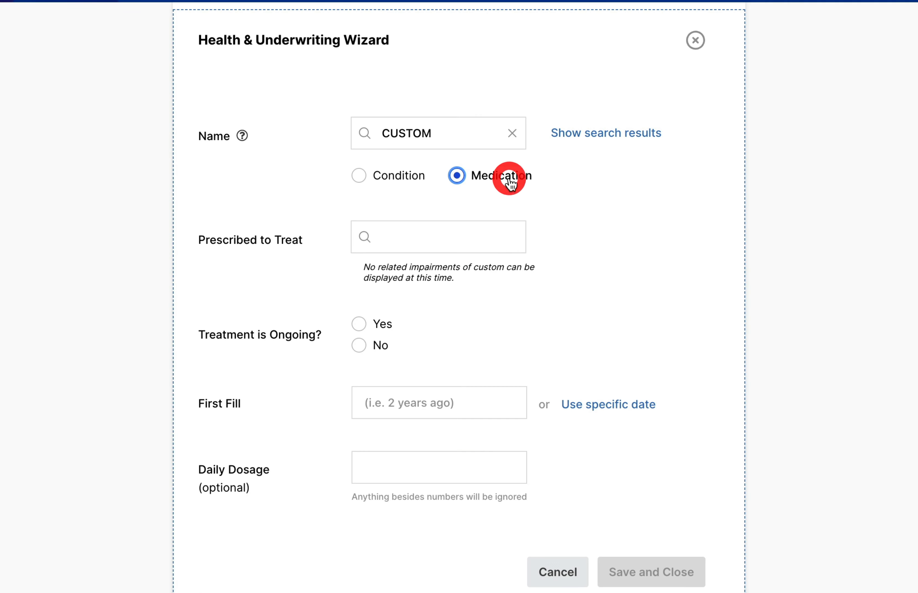
Step: Set ARRHYTHMIA (ATRIAL) as the condition that the CUSTOM medication is prescribed to treat
{"action": "left_click", "coordinate": [437, 239]}
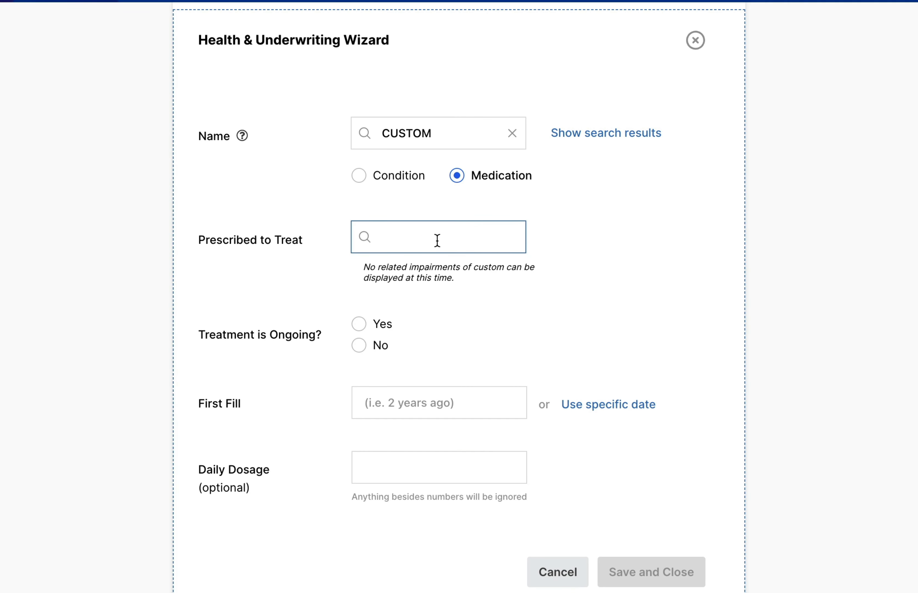
{"action": "type", "text": "ARRH"}
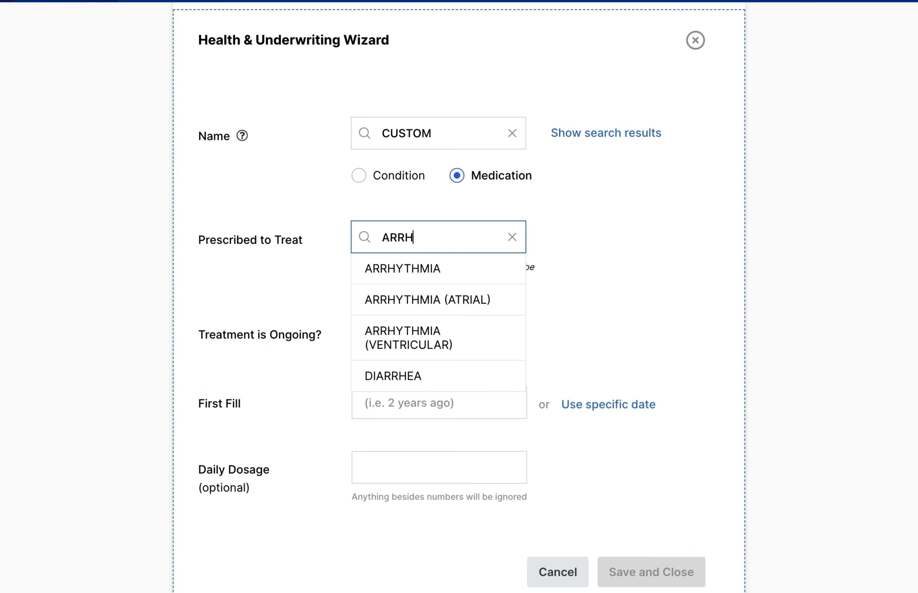
{"action": "key", "text": "Down"}
{"action": "key", "text": "Down"}
{"action": "key", "text": "Return"}
Step: Mark the CUSTOM treatment as ongoing, first filled 3 months ago, and save it while continuing to another entry
{"action": "left_click", "coordinate": [359, 324]}
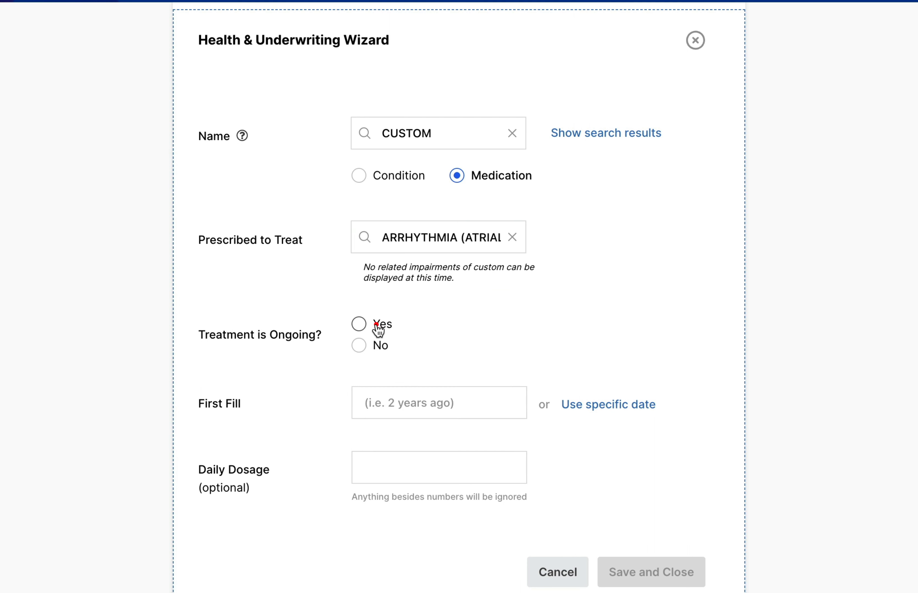
{"action": "left_click", "coordinate": [394, 400]}
{"action": "type", "text": "3 month"}
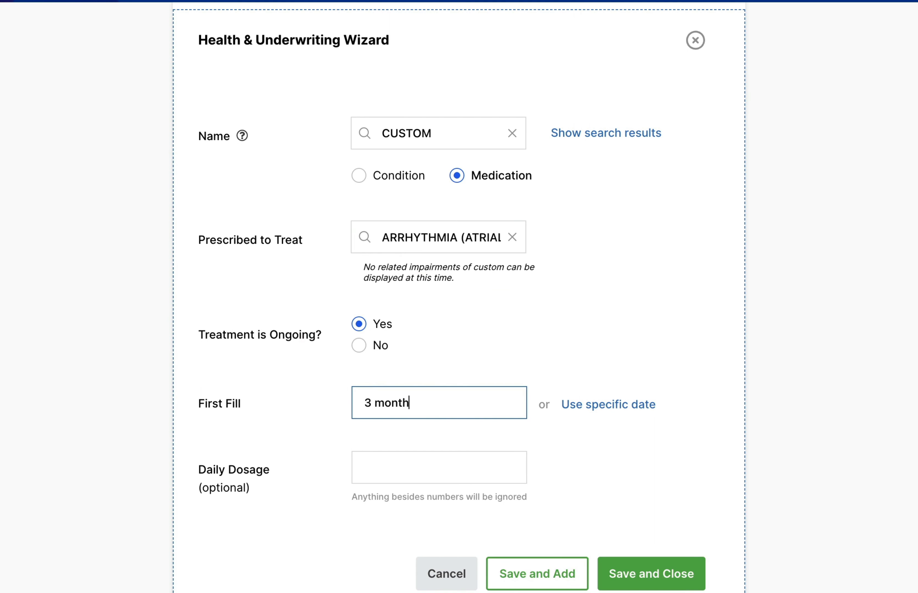
{"action": "type", "text": "s ago"}
{"action": "left_click", "coordinate": [578, 582]}
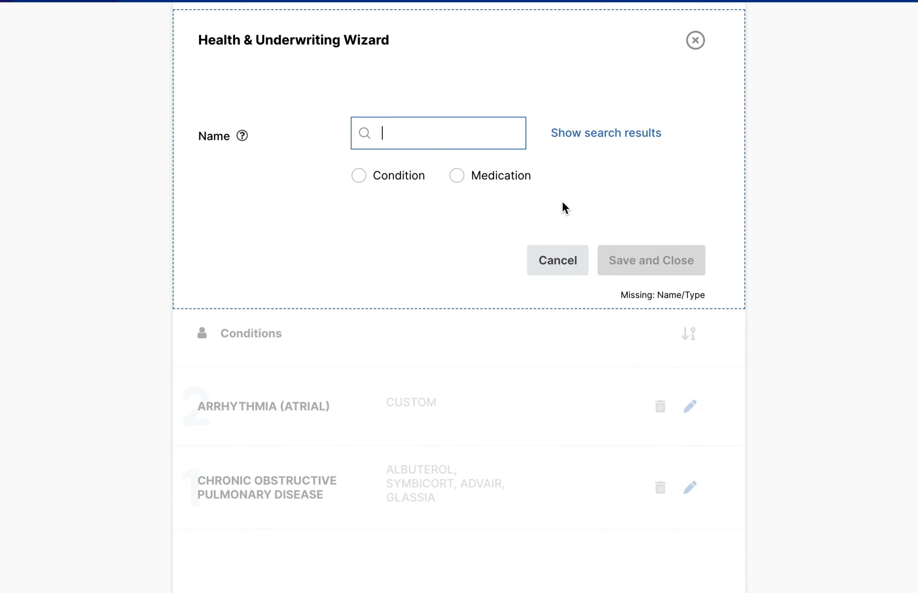
Step: Enter ALBUTEROL as the next medication and set HEART ATTACK as the condition it is prescribed to treat
{"action": "type", "text": "ALBUTEROL"}
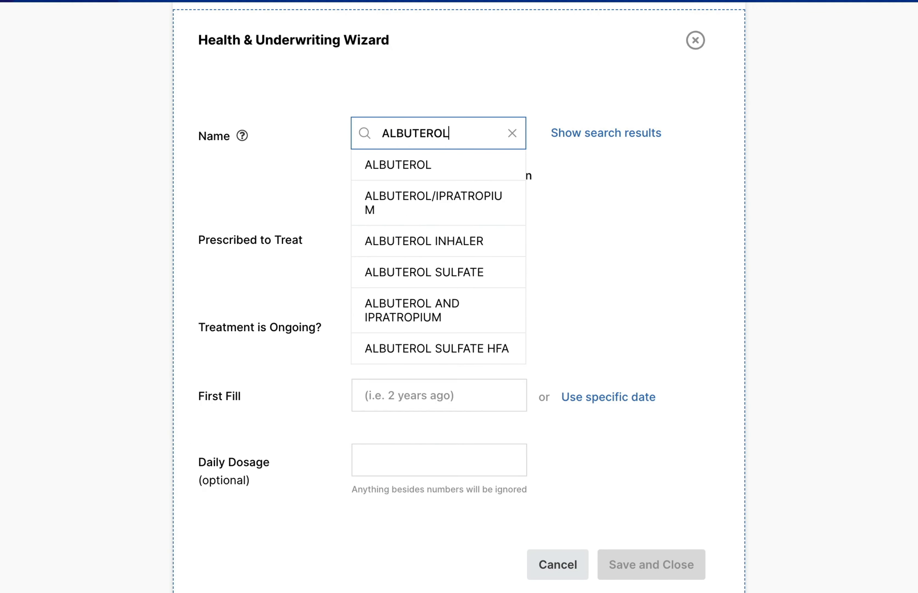
{"action": "left_click", "coordinate": [470, 174]}
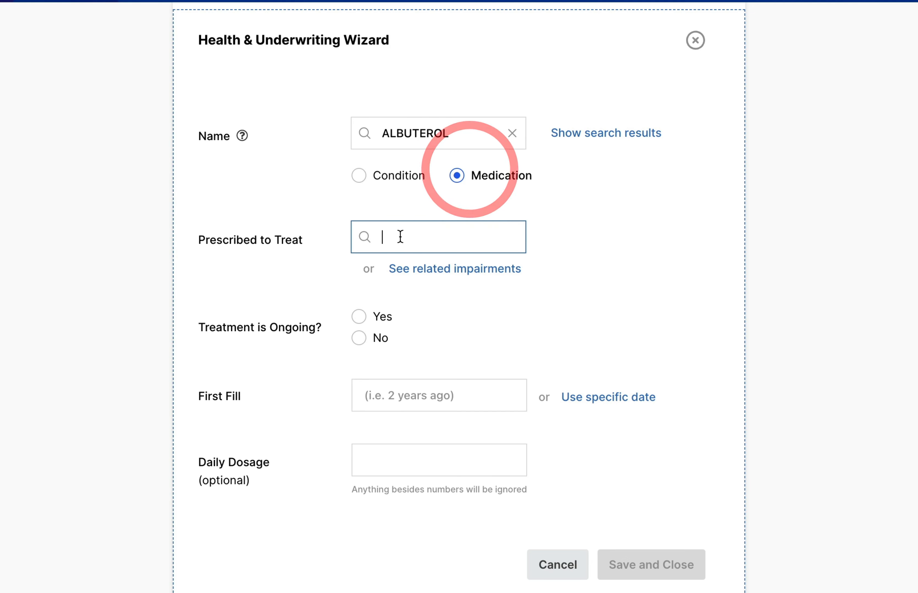
{"action": "type", "text": "HEART ATTACK"}
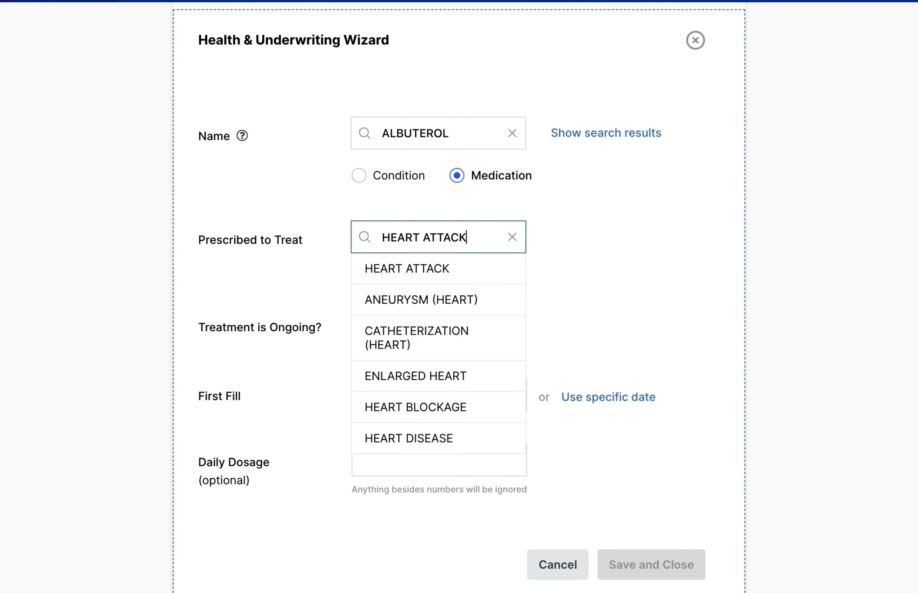
{"action": "left_click", "coordinate": [527, 257]}
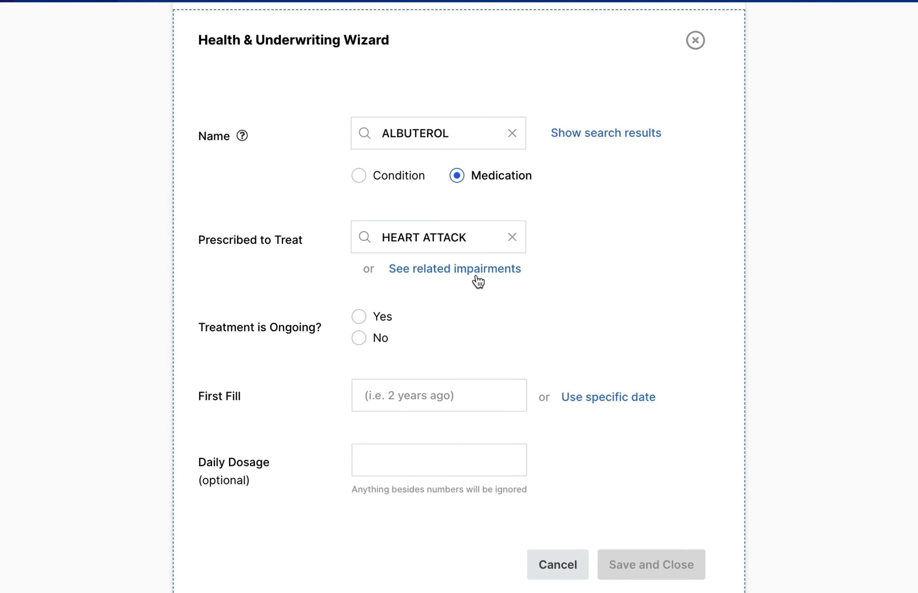